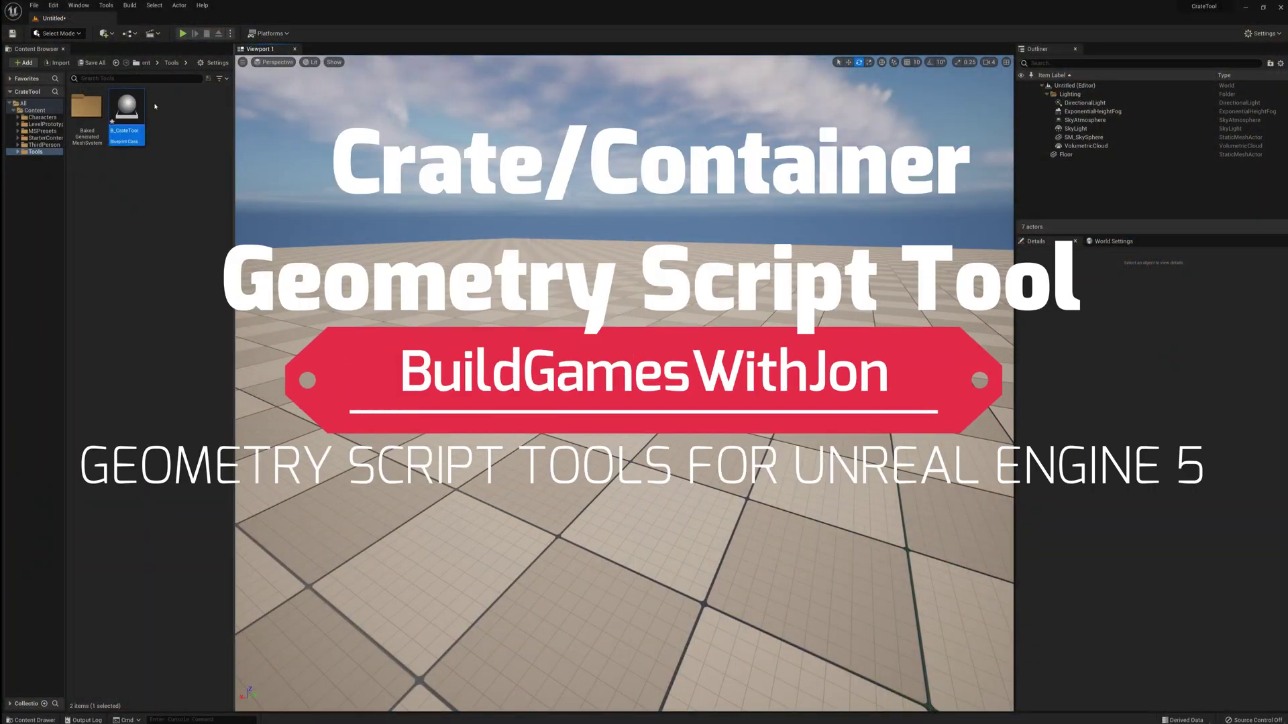
Step: Place the B_CrateTool blueprint on the floor of the level
left_click_drag(127, 111, 671, 489)
right_click_drag(696, 425, 844, 424)
key("a")
key("s")
key("d")
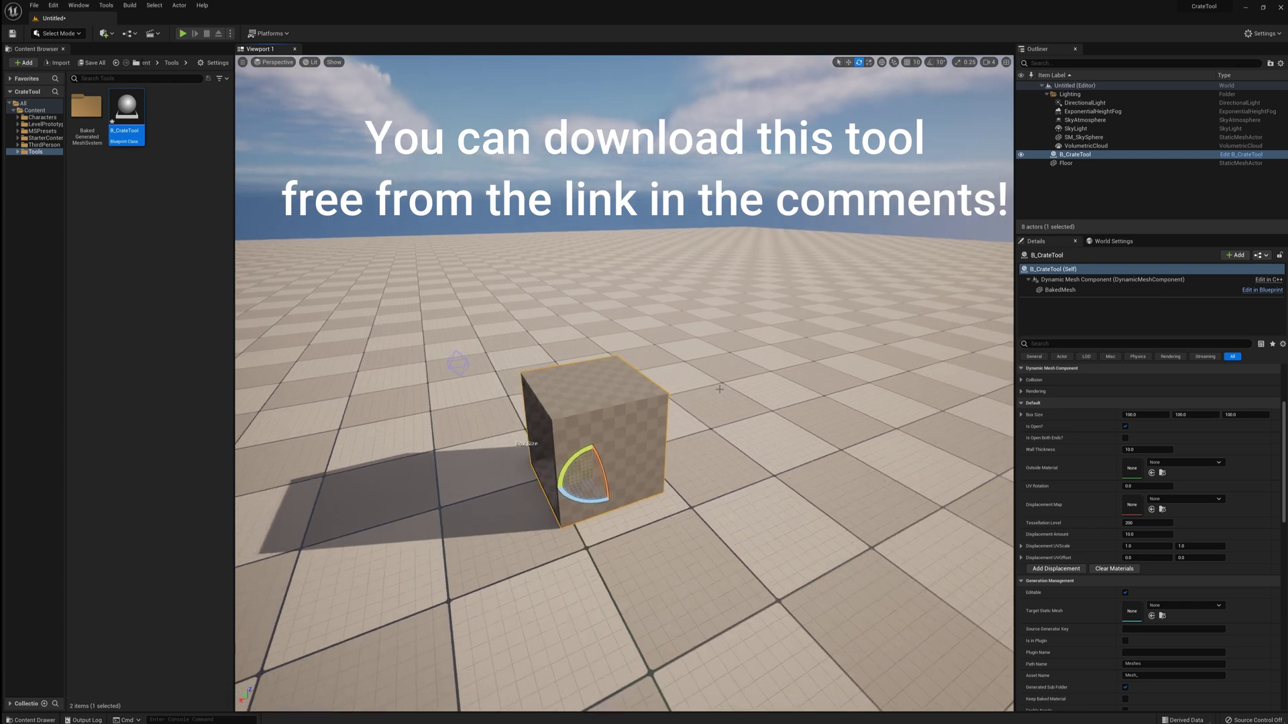
Step: Rotate the crate so its open side faces up, and snap it down onto the floor
left_click_drag(574, 463, 591, 394)
key("w")
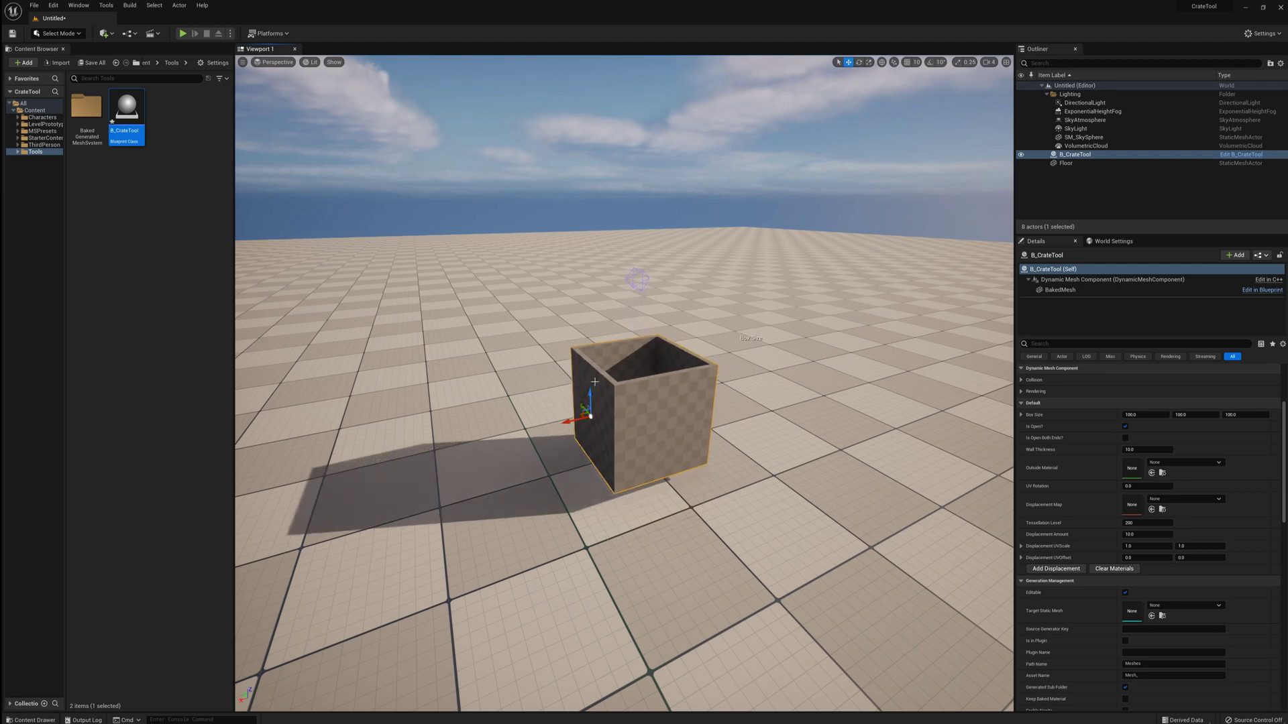
key("End")
Step: Stretch the crate into a long rectangular container with its Box Size viewport handle
left_click_drag(636, 288, 744, 261)
right_click_drag(743, 262, 759, 330)
key("w")
key("s")
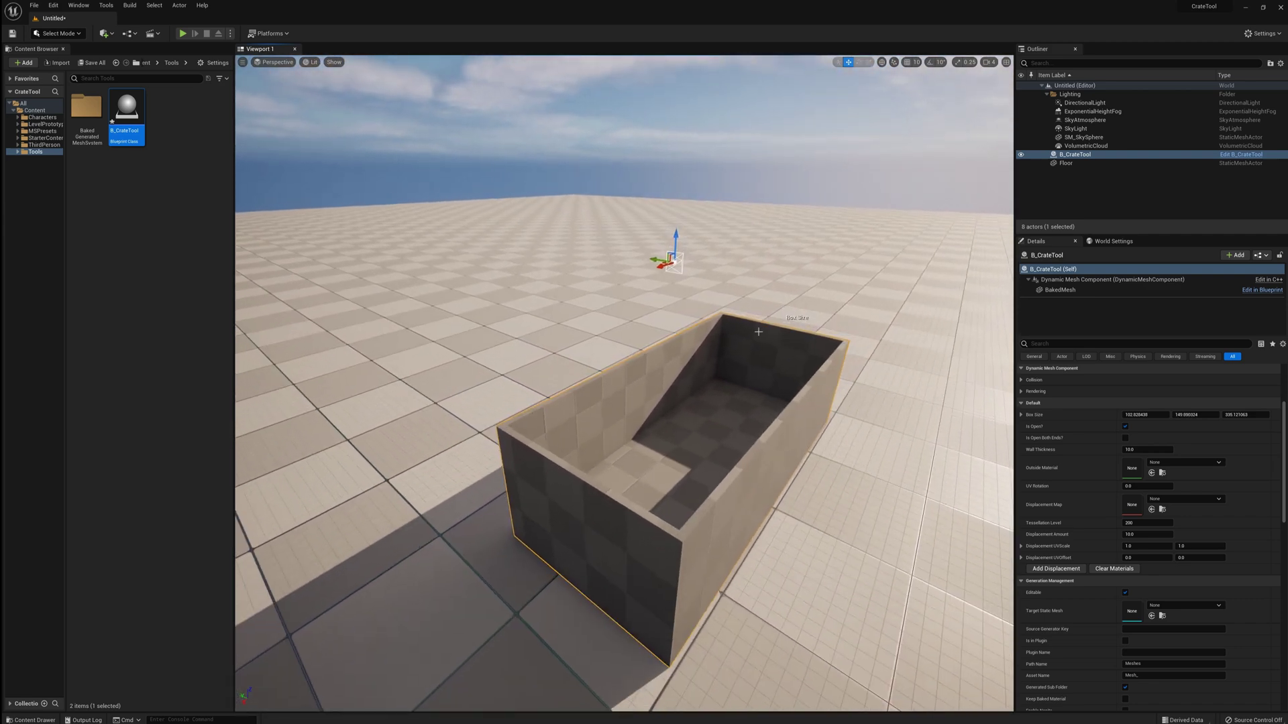
Step: Set the crate's Wall Thickness to 25
left_click(1140, 450)
type("25")
key("Return")
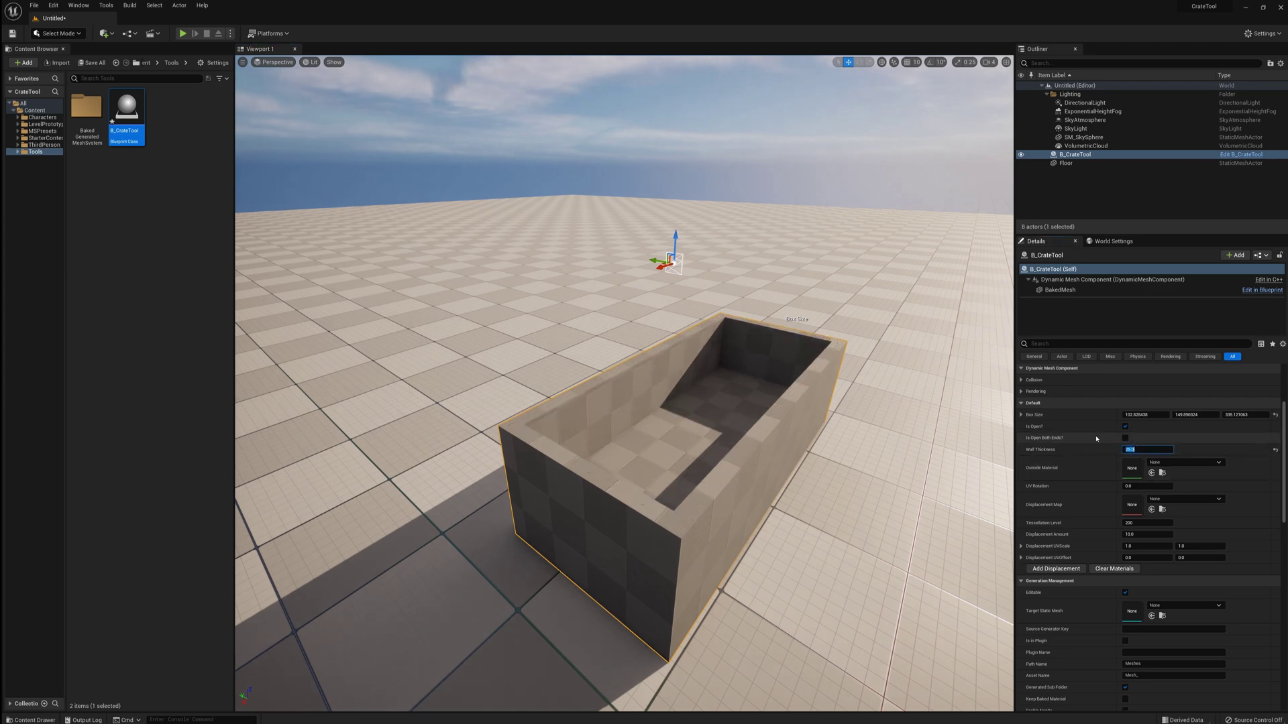
left_click_drag(802, 244, 485, 270, "alt")
mouse_move(486, 271)
right_mouse_down()
mouse_move(499, 270)
mouse_move(473, 282)
right_mouse_up()
right_click_drag(571, 305, 684, 447)
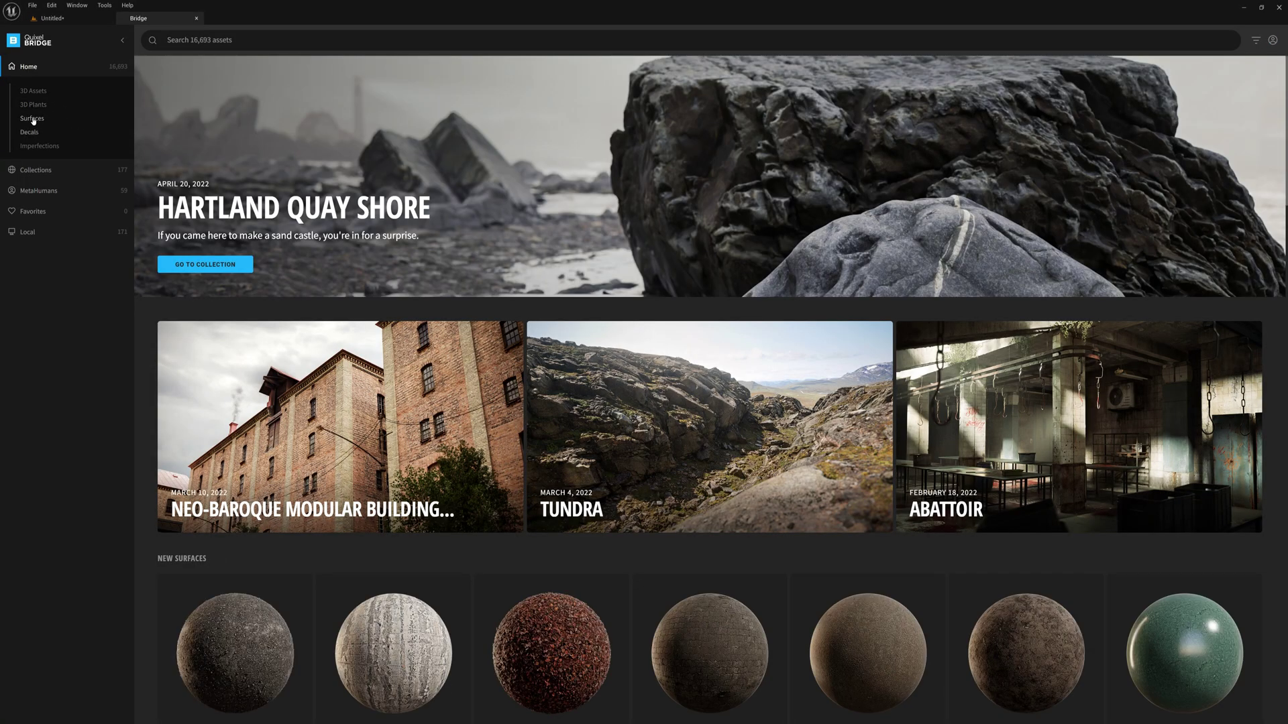
Step: Find the Old Log Wall surface in Quixel Bridge under Surfaces, Wood, Log and add it to the project at Highest Quality
left_click(32, 119)
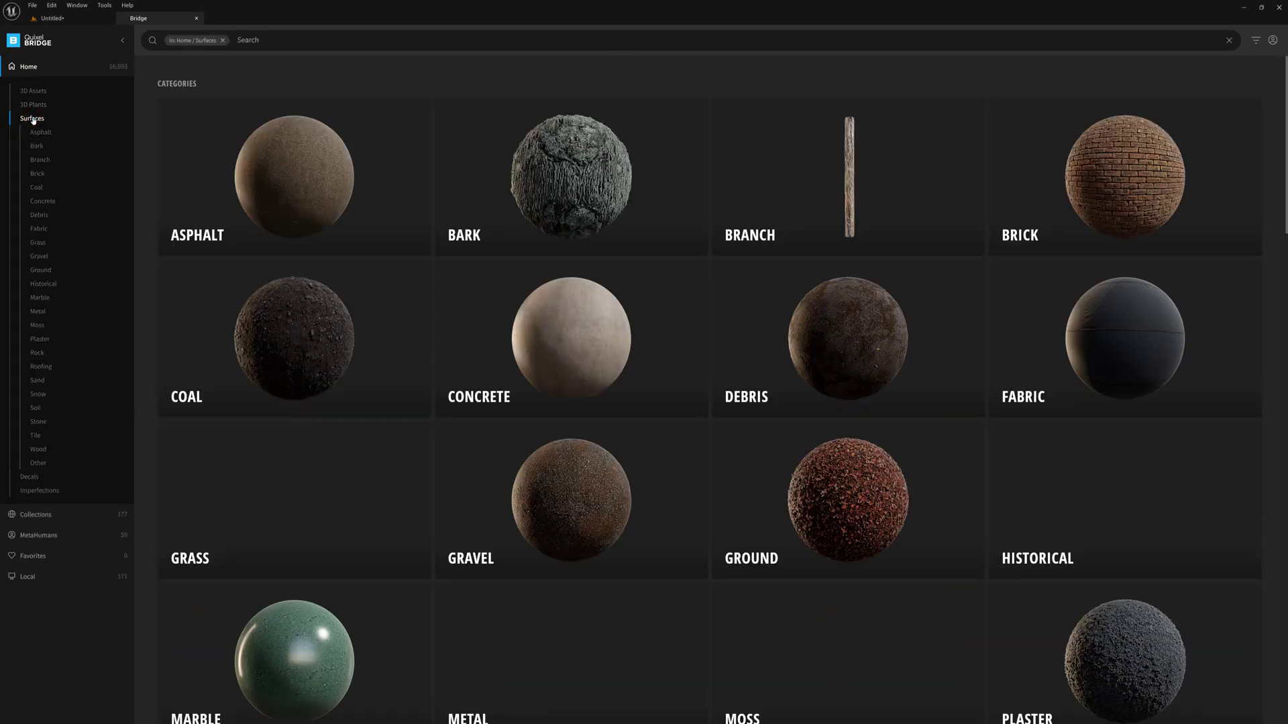
left_click(41, 450)
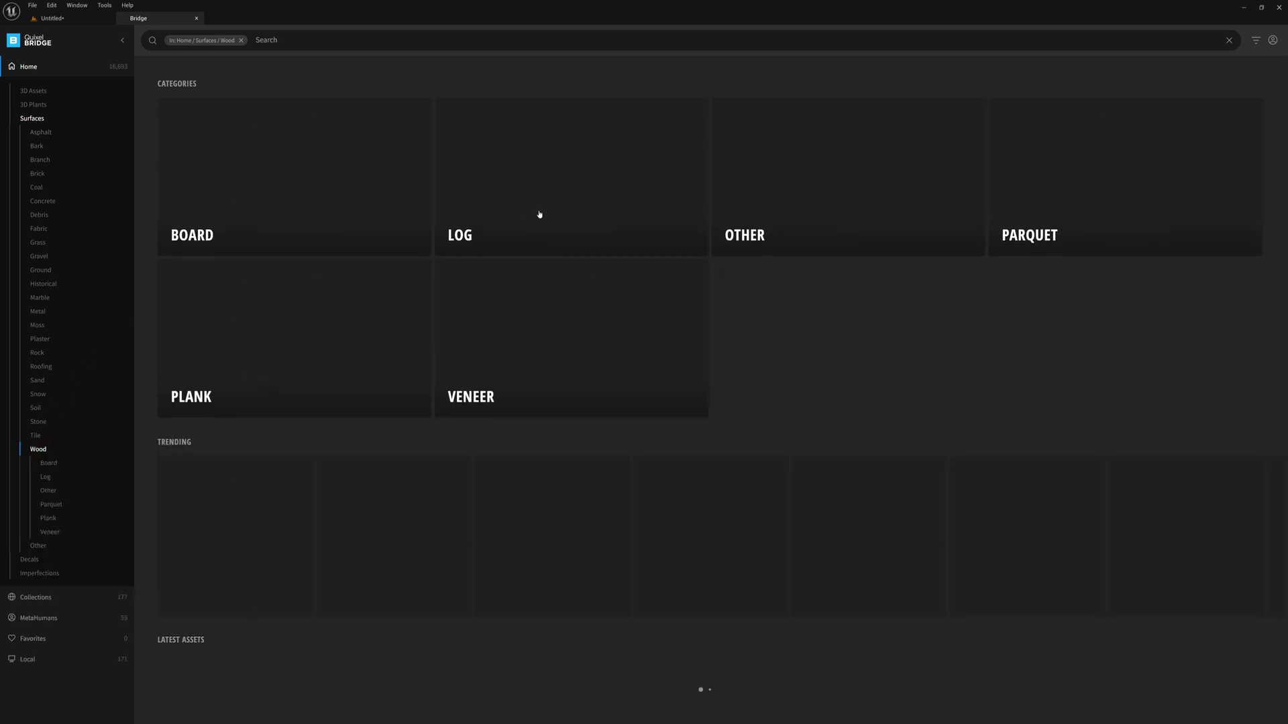
left_click(528, 188)
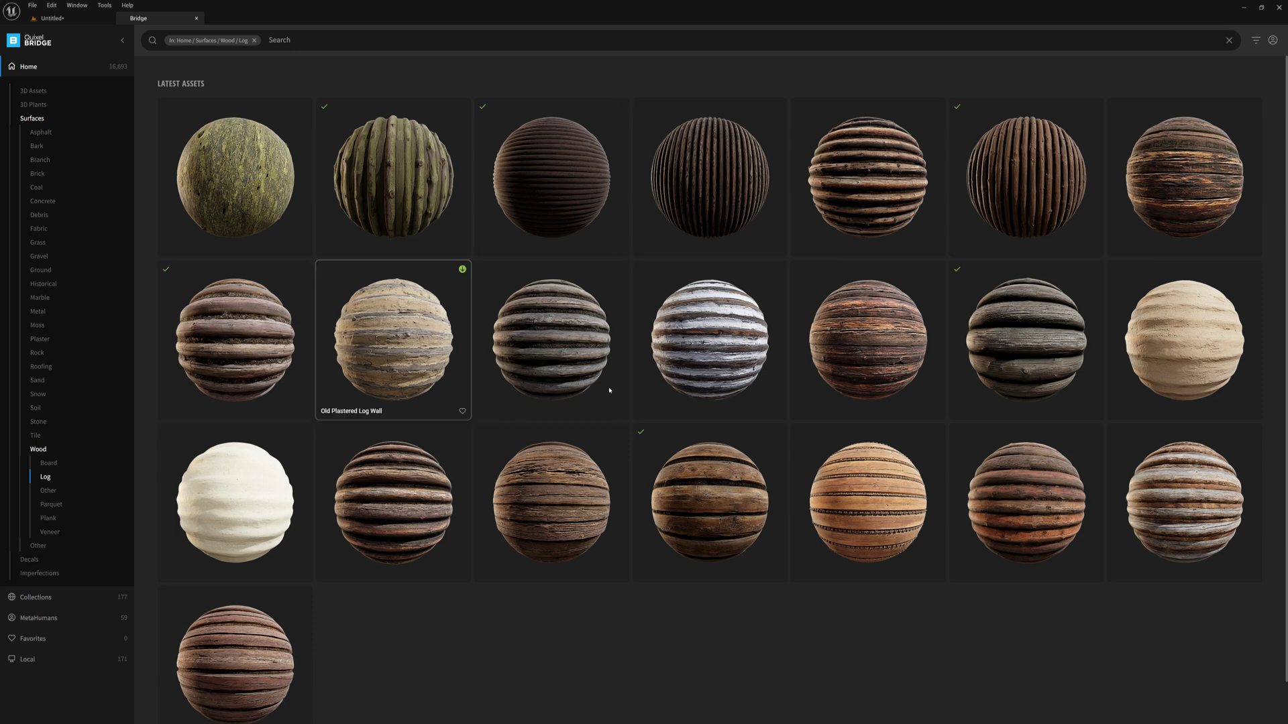
left_click(984, 354)
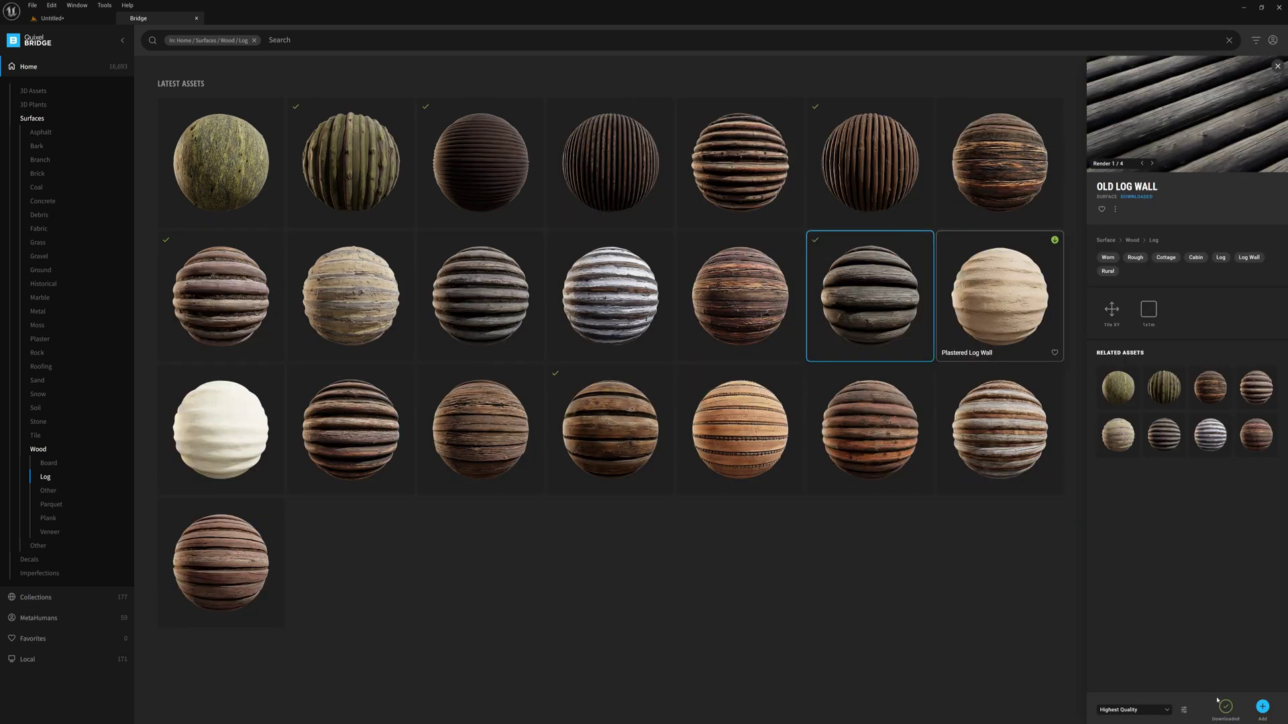
left_click(1262, 708)
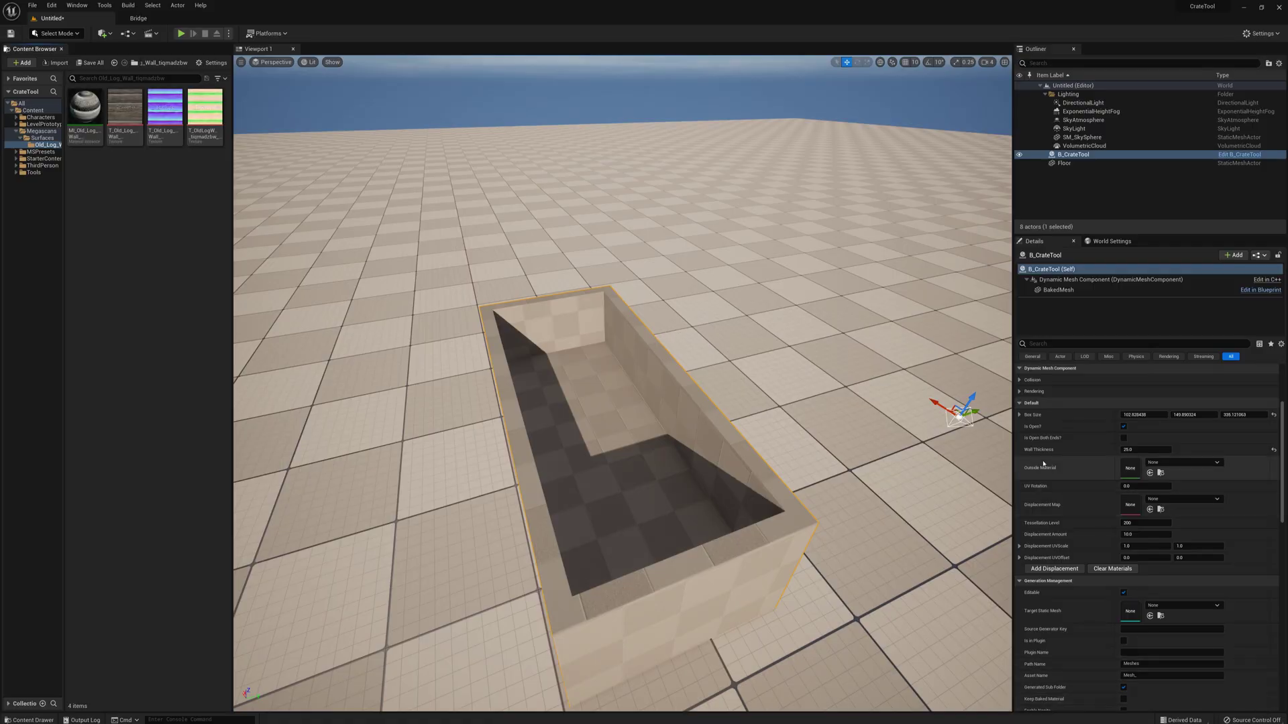
Step: Assign the MI_Old_Log_Wall material instance as the crate's Outside Material
left_click(1162, 464)
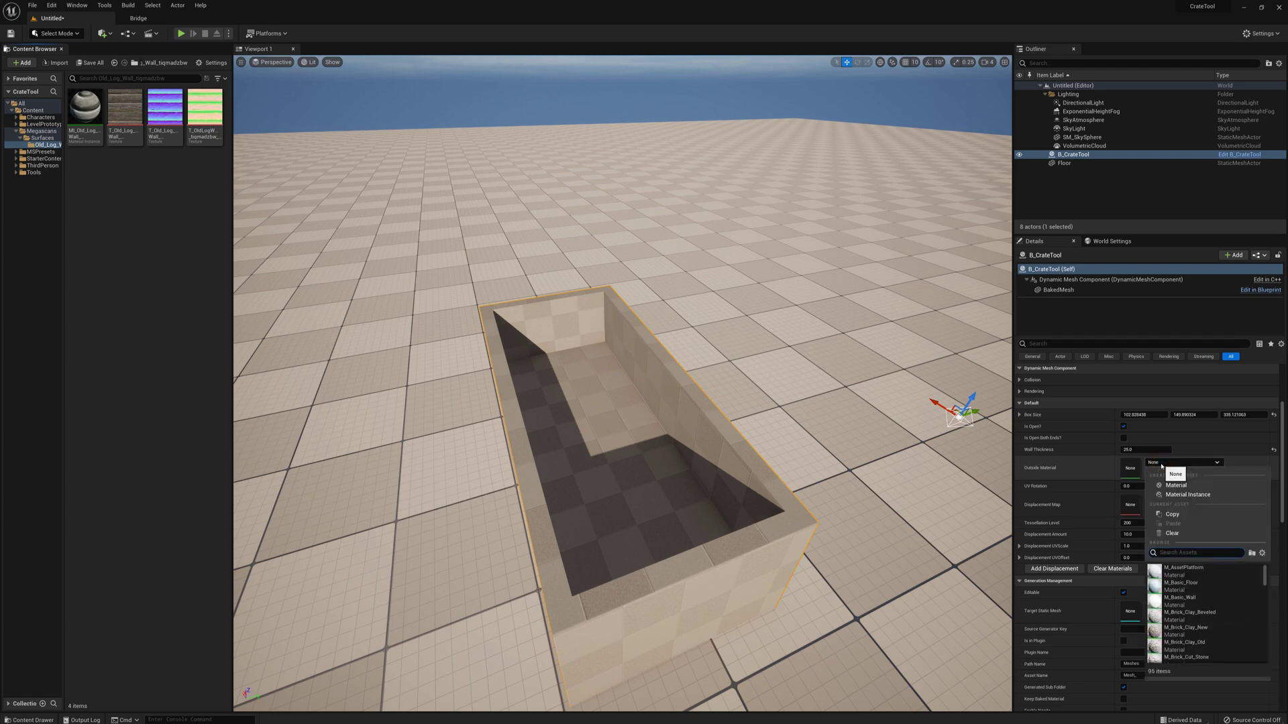
type("log")
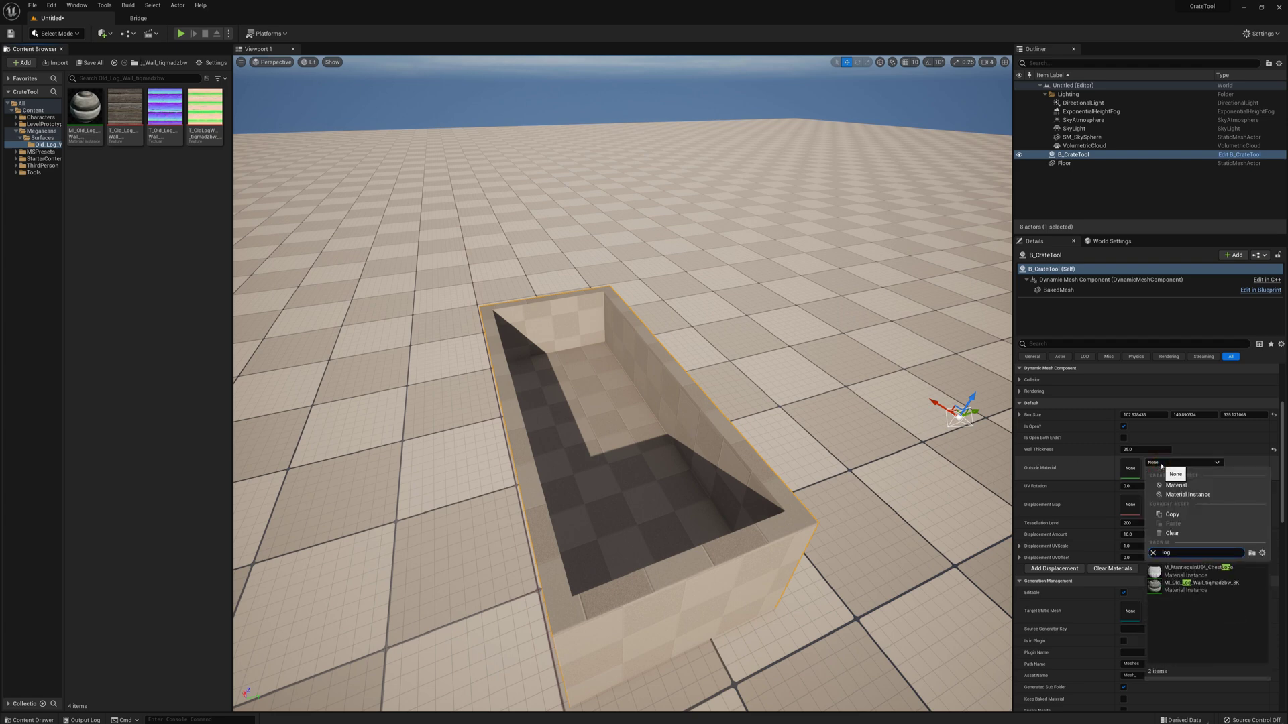
left_click(1179, 587)
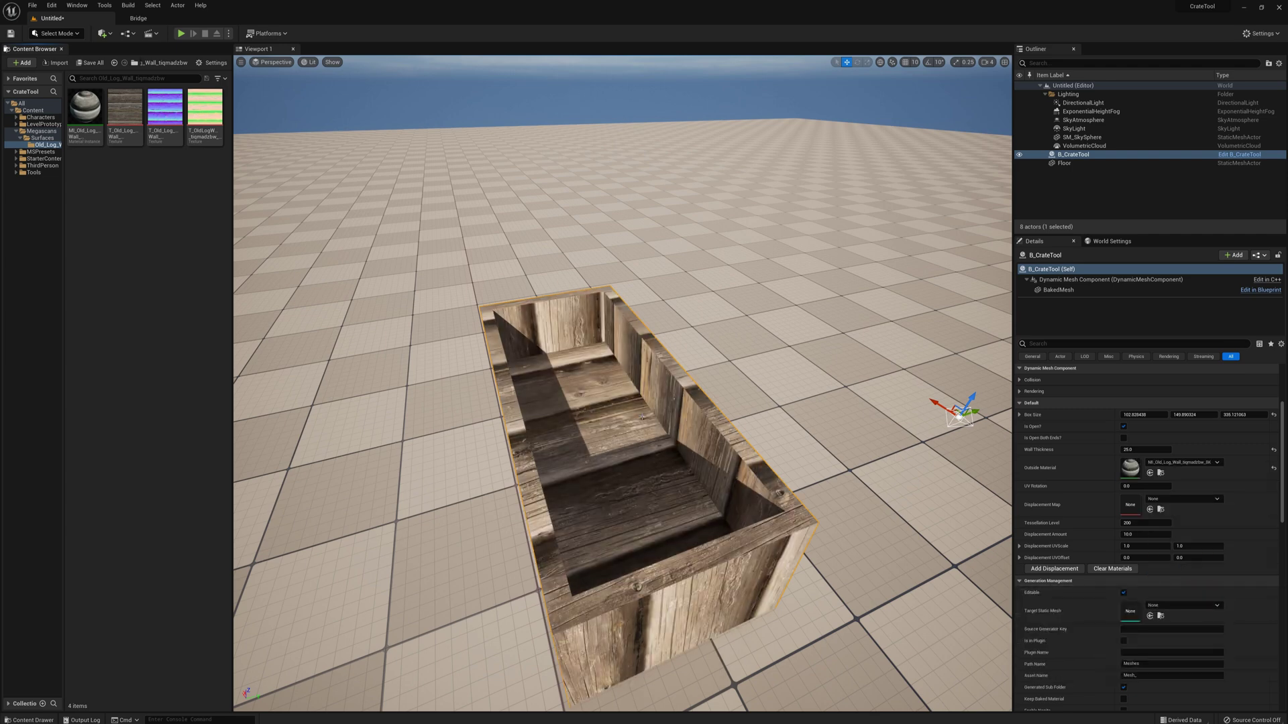
right_click_drag(713, 328, 699, 316)
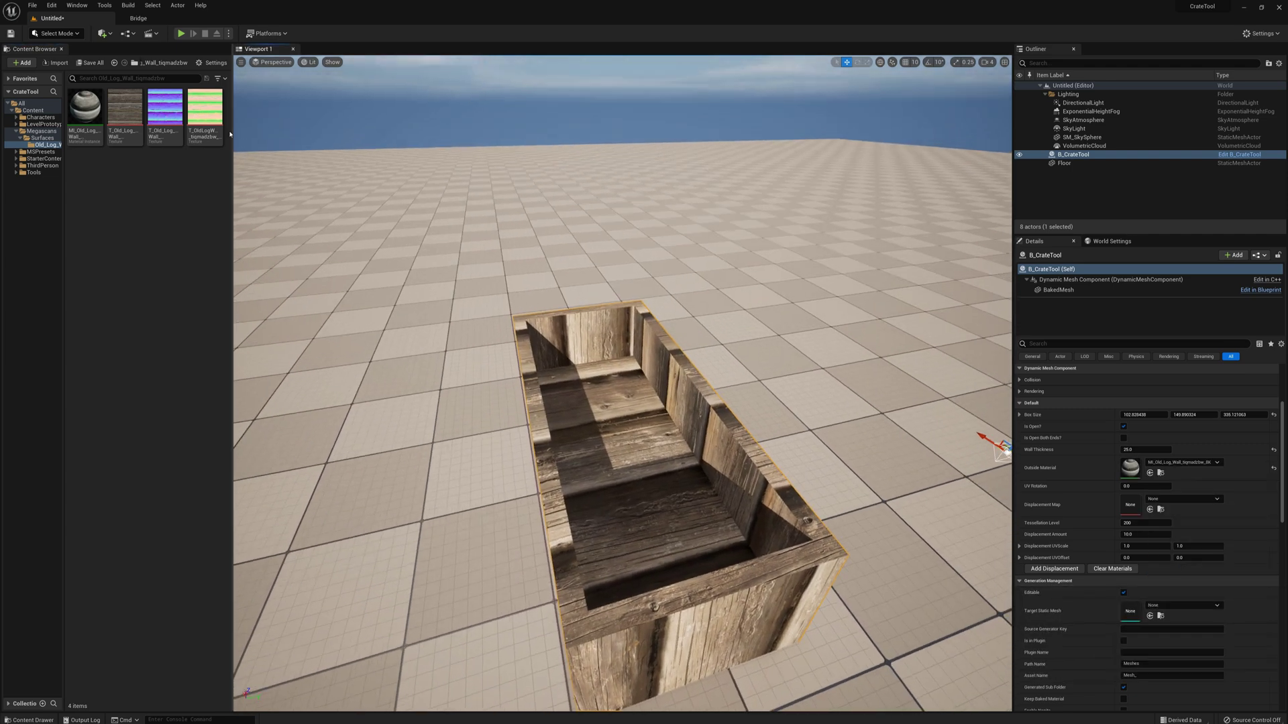
Step: Enable the Tiling/Offset override in the Old Log Wall material instance and set Tiling X and Tiling Y to 3
double_click(85, 107)
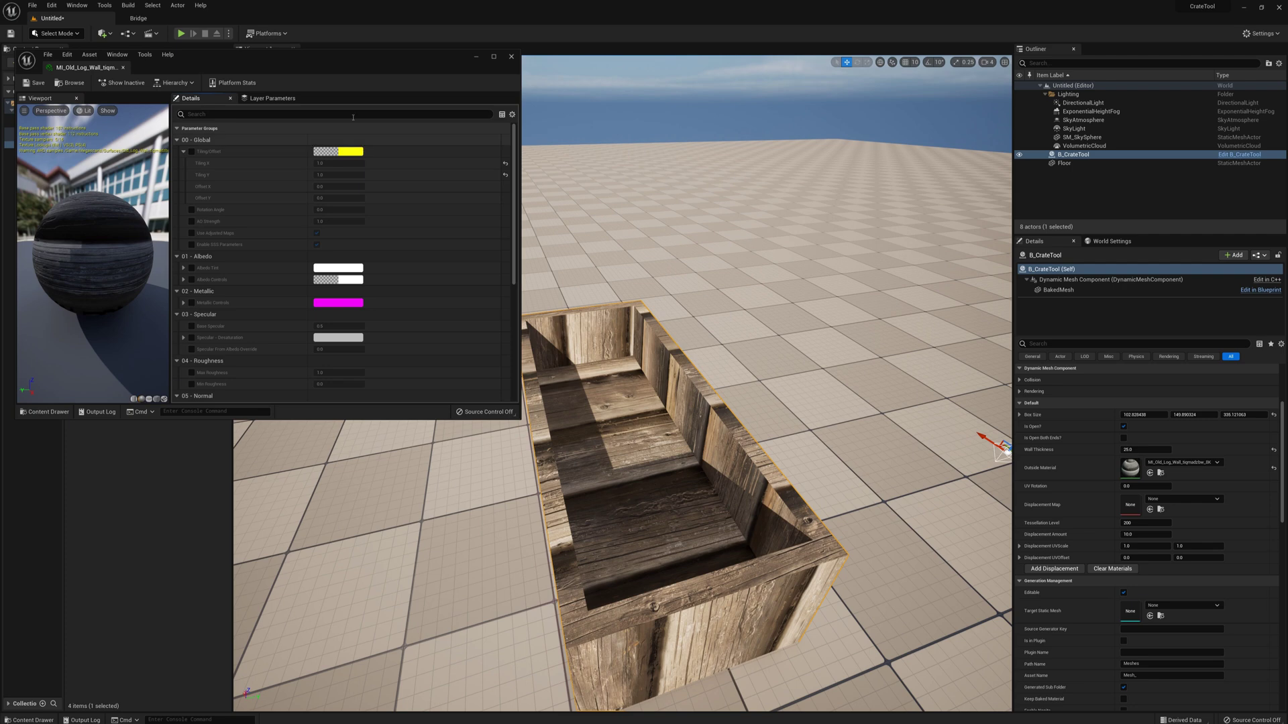
left_click(191, 151)
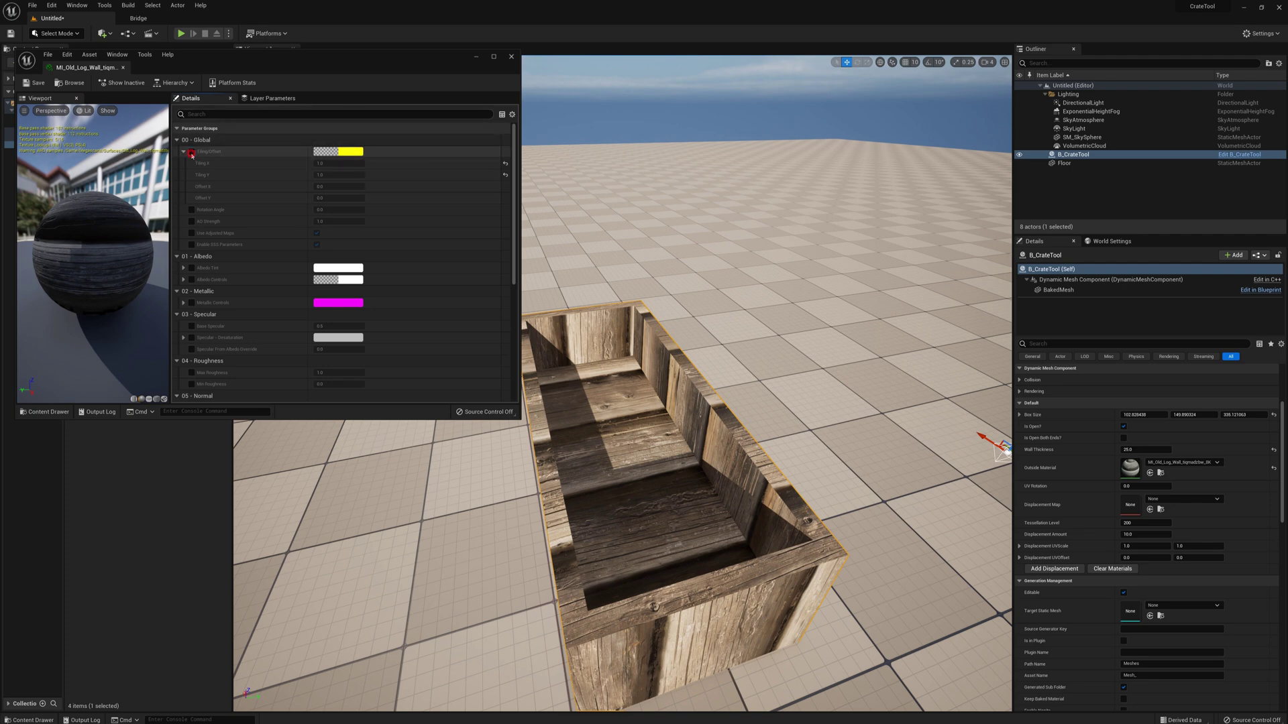
left_click(341, 162)
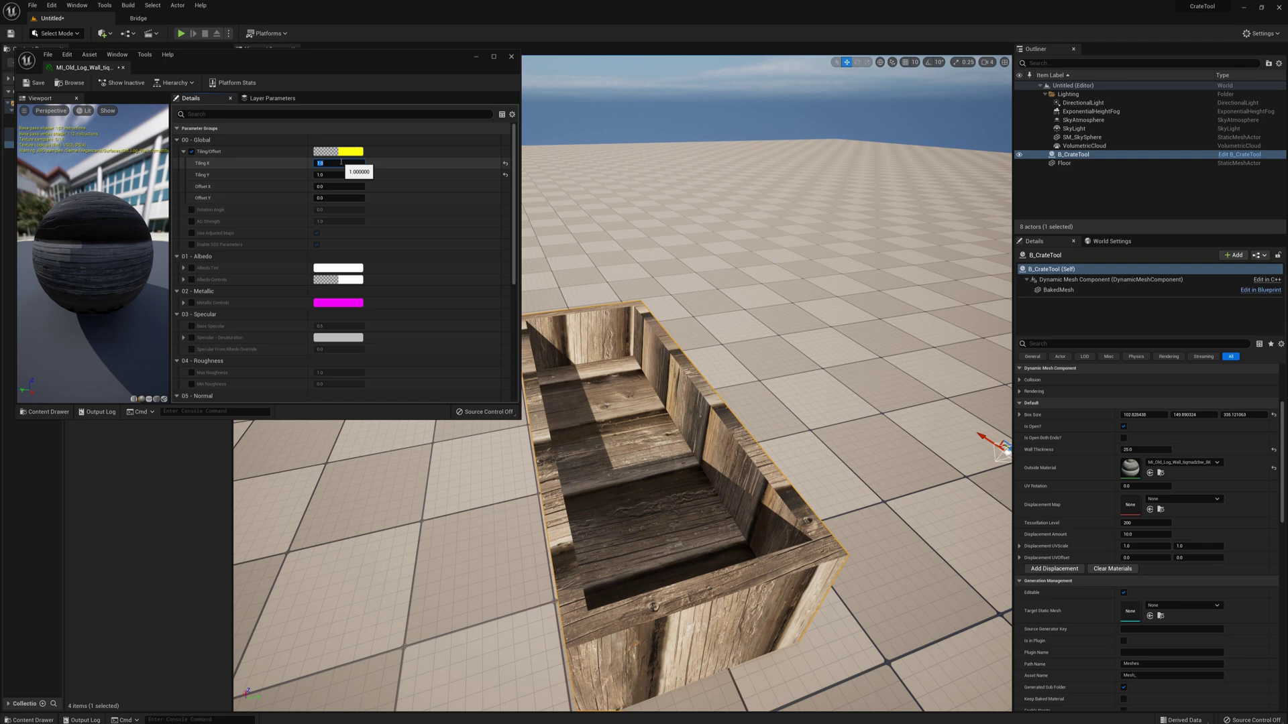
type("3")
key("Tab")
type("3")
key("Tab")
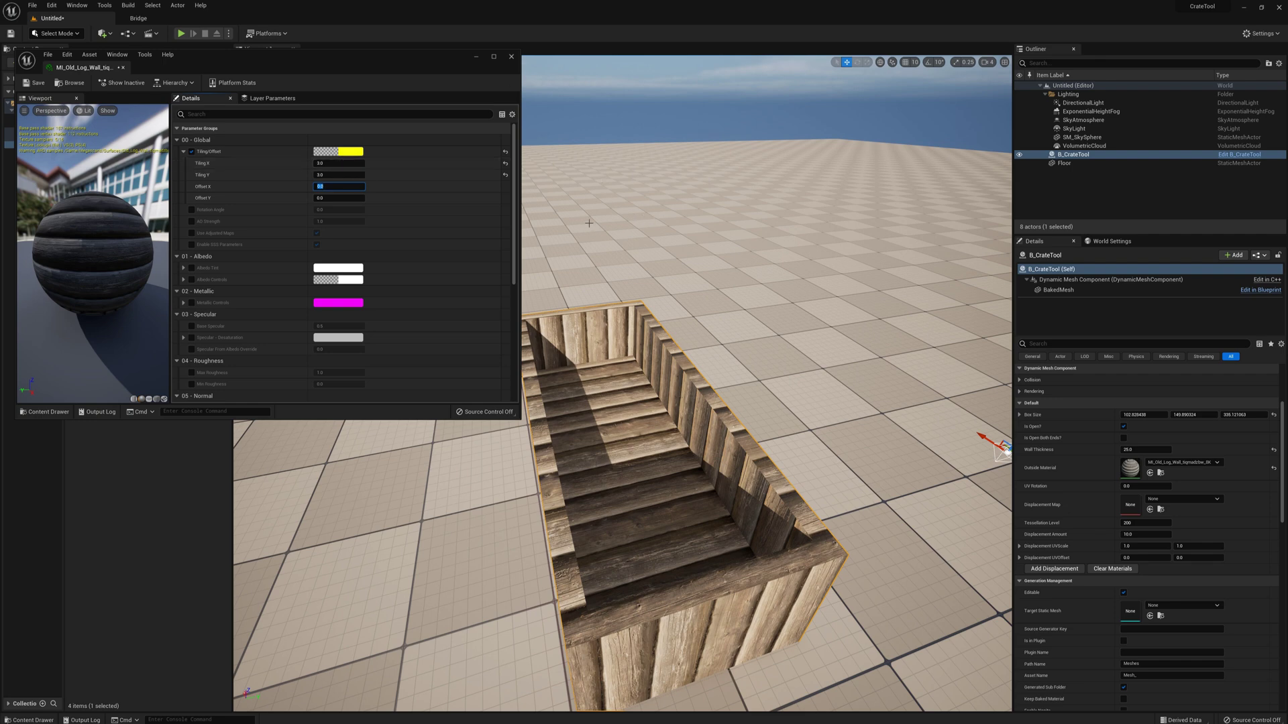
left_click(512, 57)
mouse_move(697, 205)
right_mouse_down()
mouse_move(679, 268)
mouse_move(570, 228)
mouse_move(713, 189)
right_mouse_up()
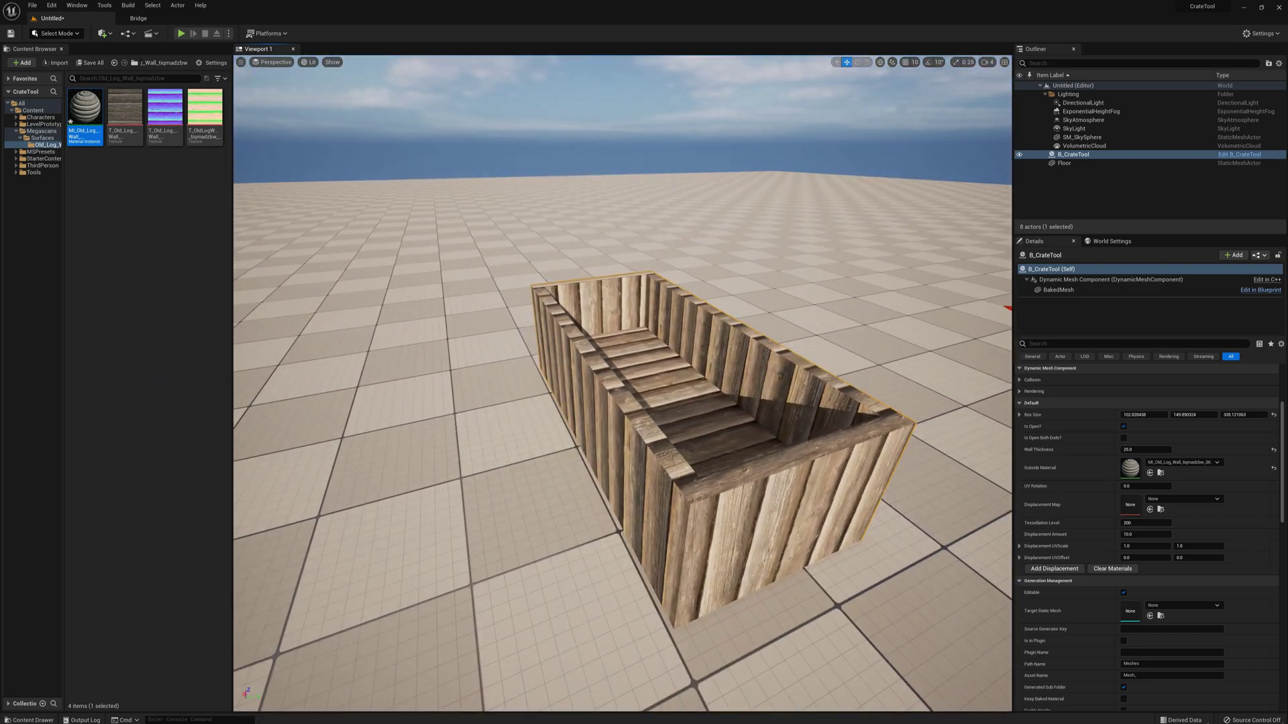
left_click_drag(691, 279, 657, 281, "alt")
right_click_drag(693, 282, 627, 307)
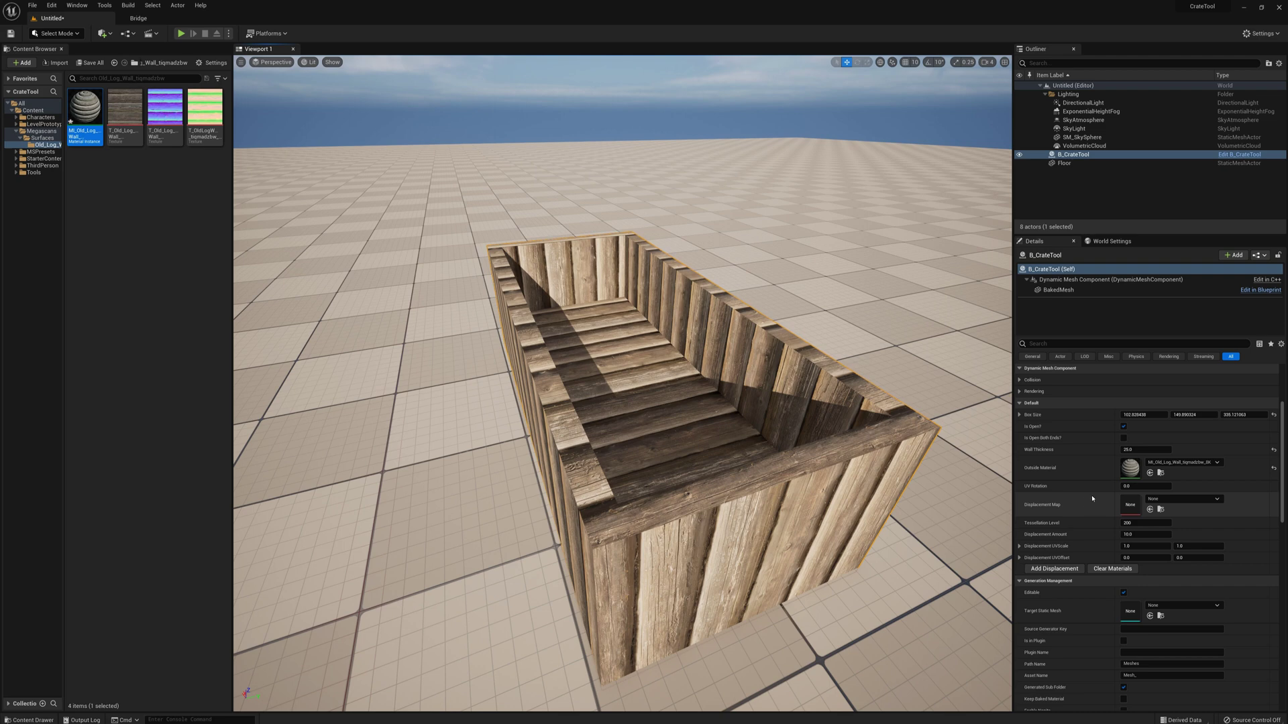
Step: Assign the Old Log Wall ORDp texture as the crate's Displacement Map
left_click(1154, 500)
type("old log")
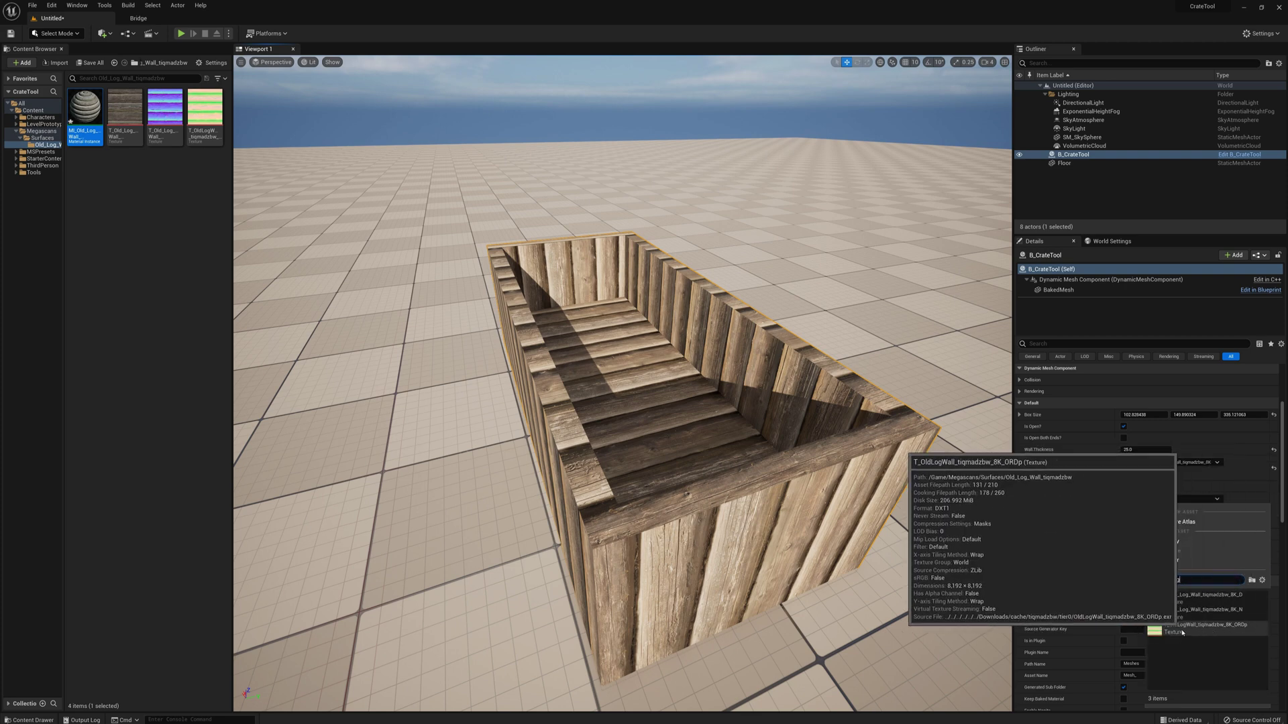
left_click(1181, 631)
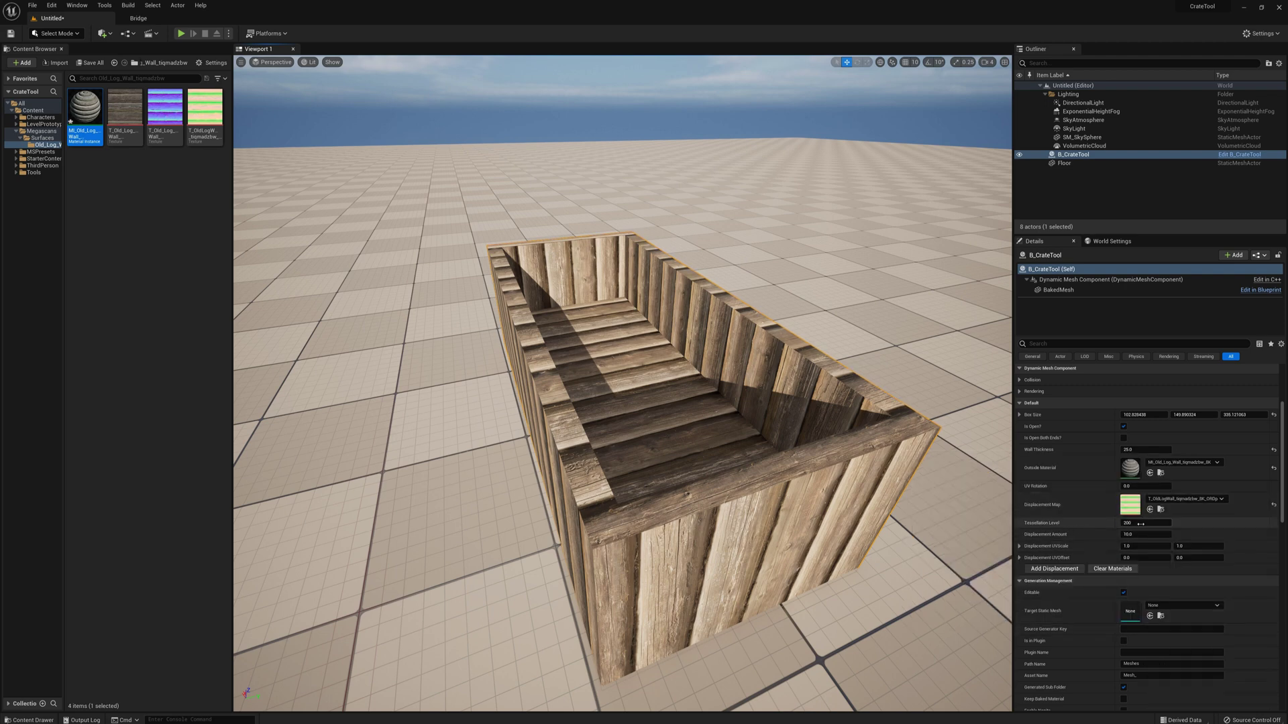
Step: Set the crate's Displacement Amount to 25 and its Displacement UVScale to 3 by 3
left_click(1141, 523)
left_click(1143, 533)
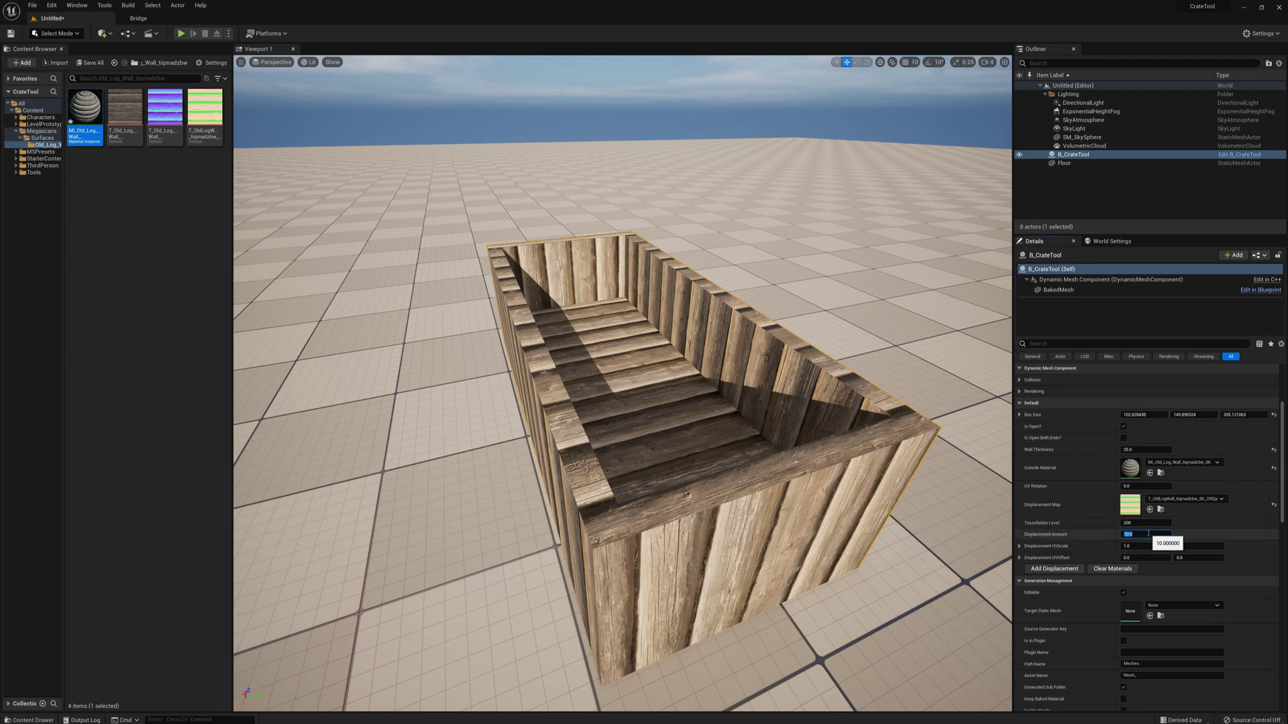
type("25")
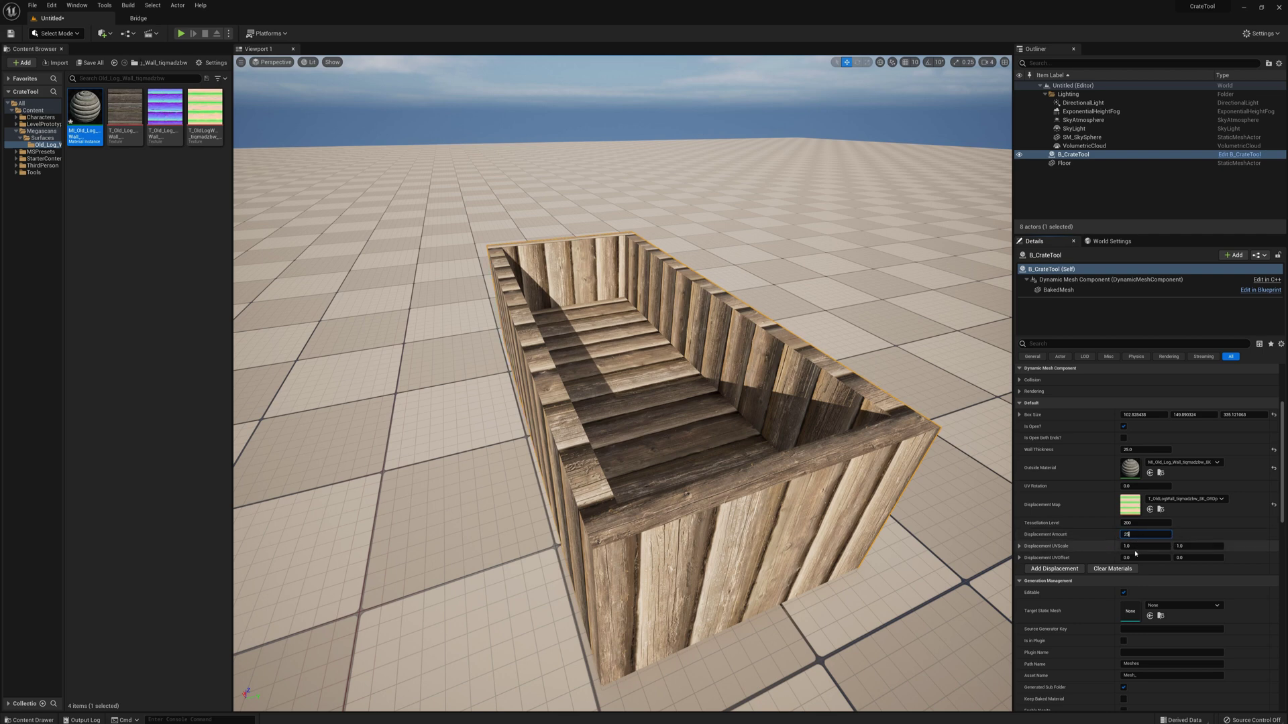
left_click(1127, 546)
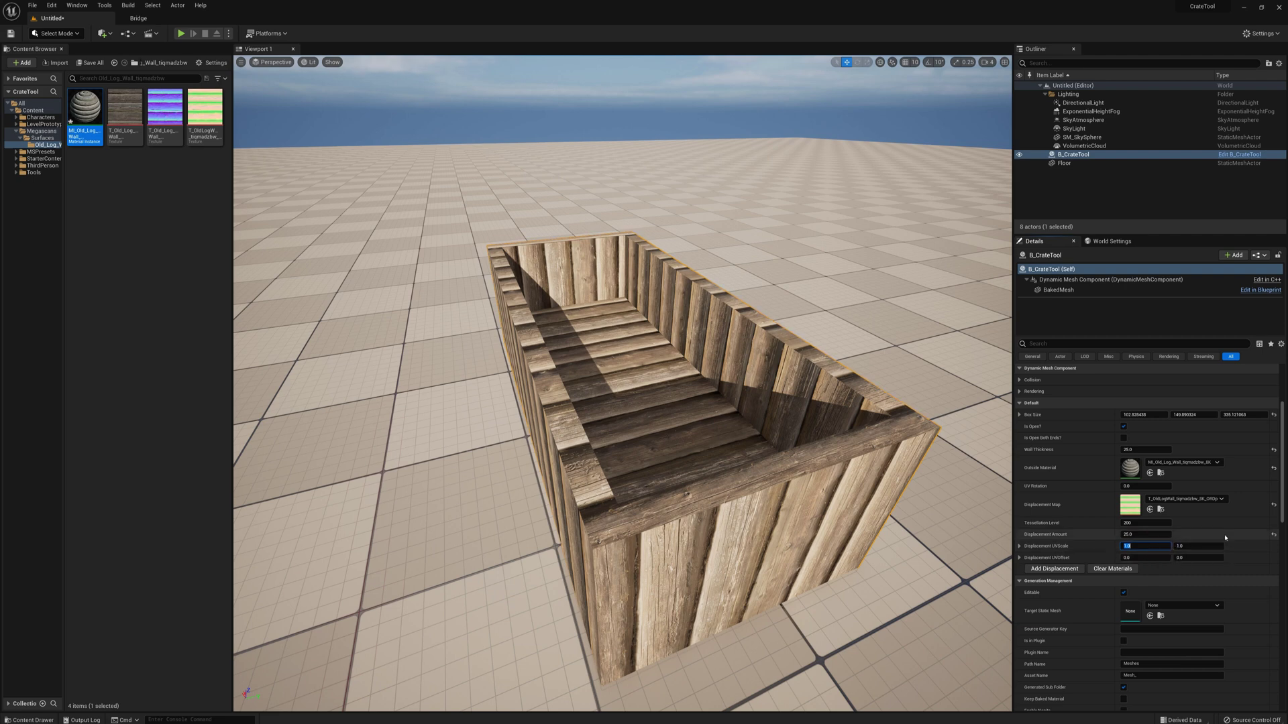
key("Tab")
type("3")
key("Tab")
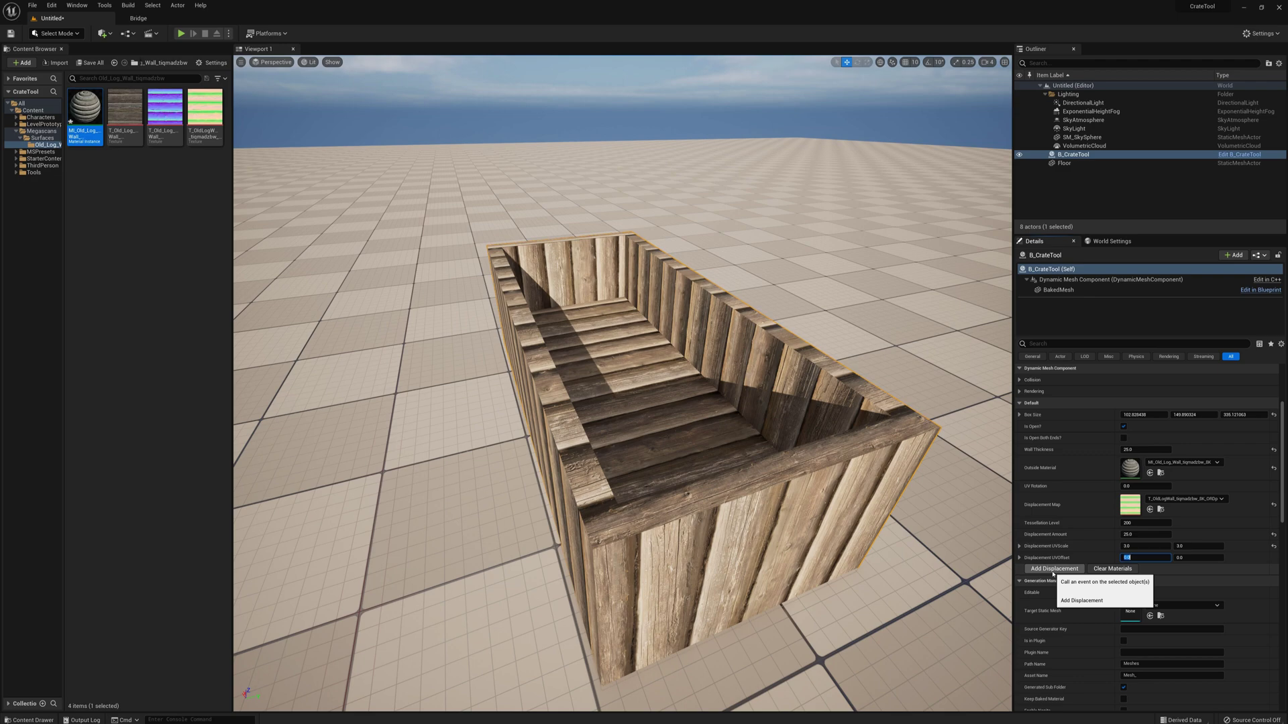
Step: Switch the viewport to Lighting Only shading and add the displacement to the crate
left_click(311, 63)
left_click(337, 125)
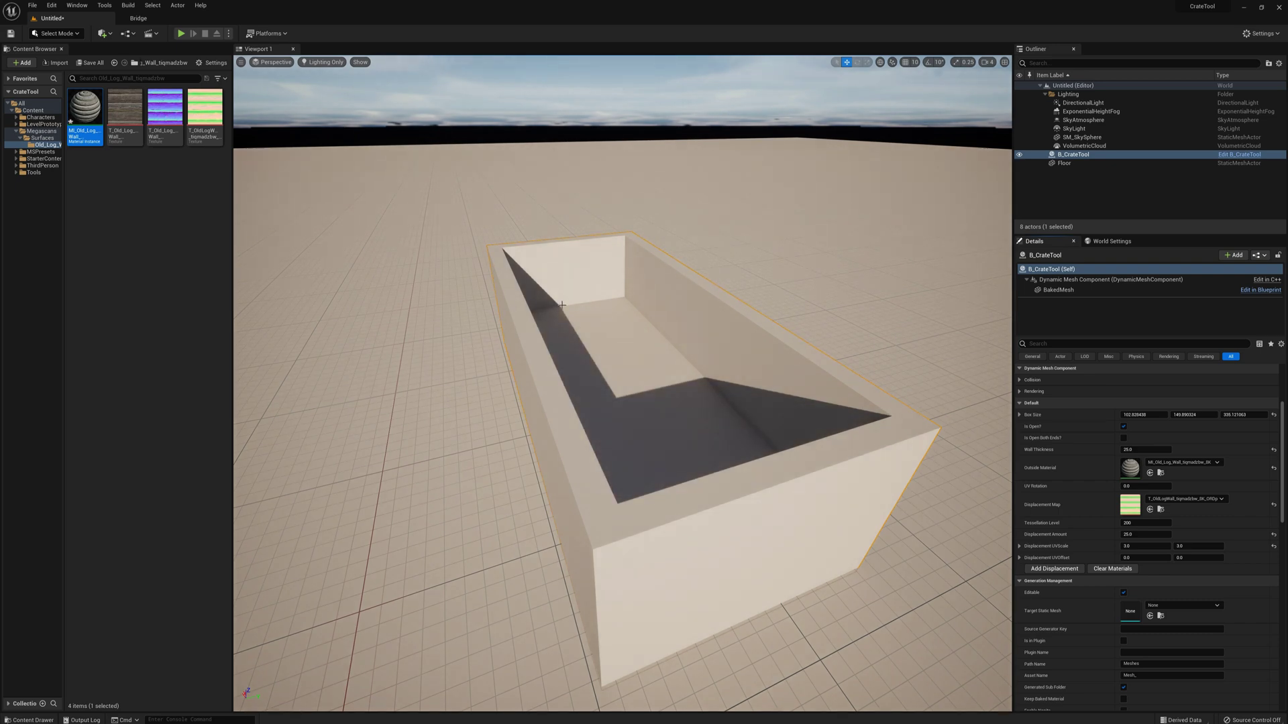
left_click(1055, 569)
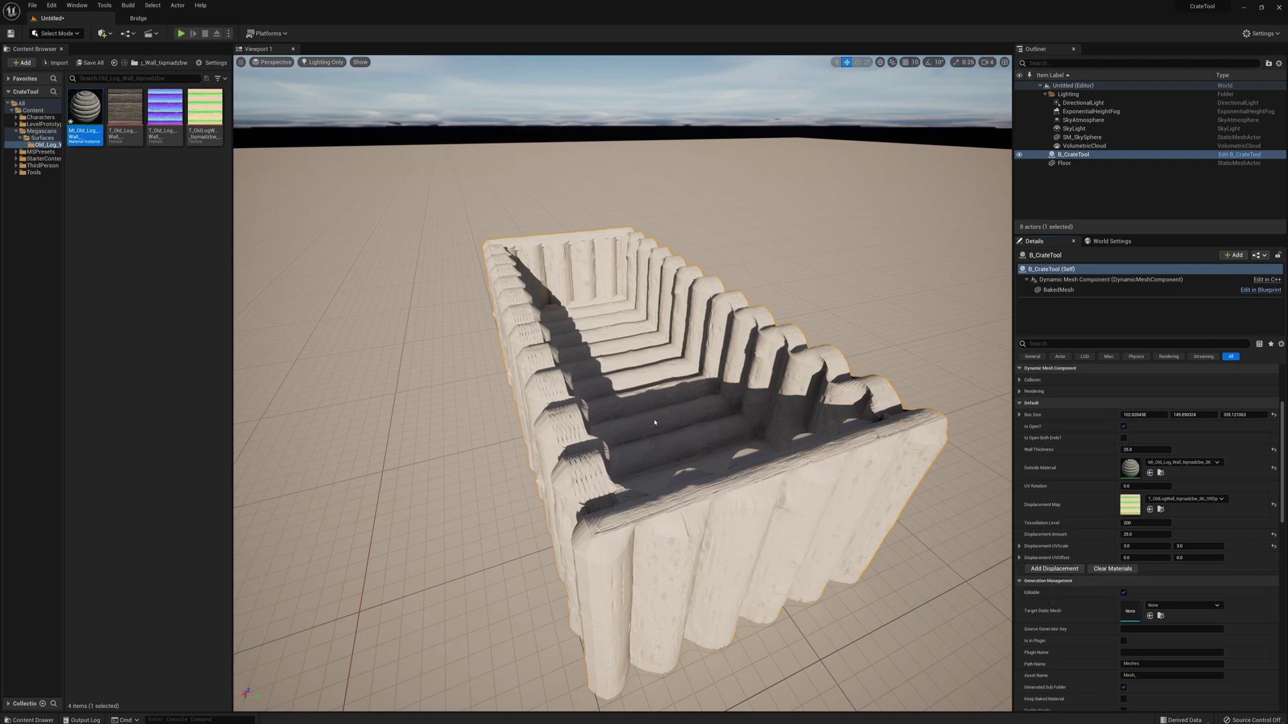
Step: Examine the displaced log walls and interior up close in Lighting Only and Lit shading
right_click_drag(725, 390, 664, 368)
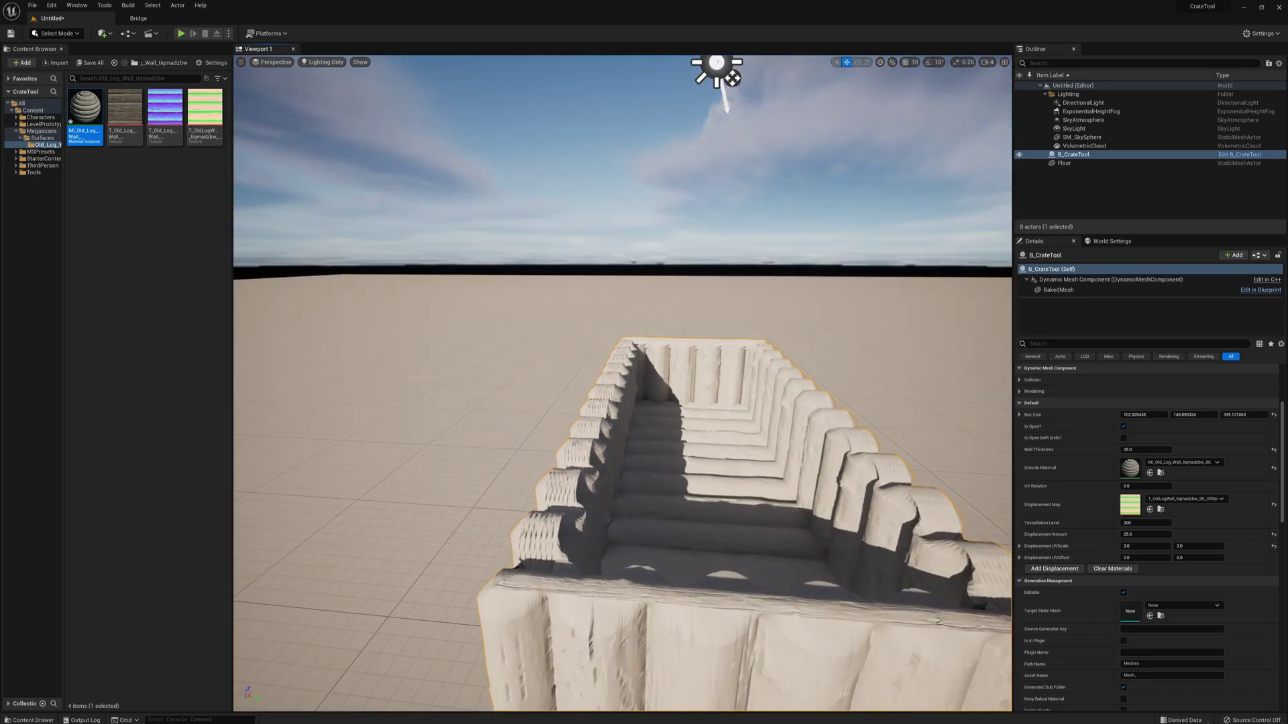
key("w")
right_click_drag(623, 383, 653, 410)
key("a")
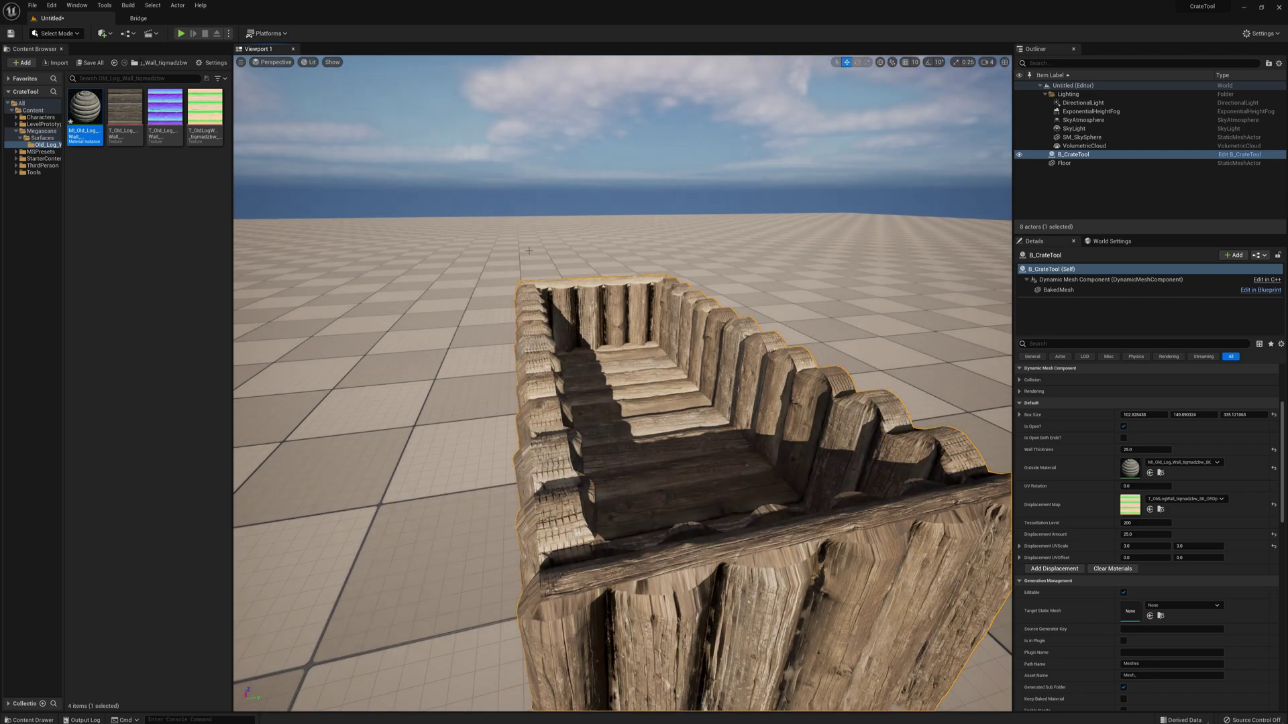
key("d")
right_click_drag(544, 199, 376, 240)
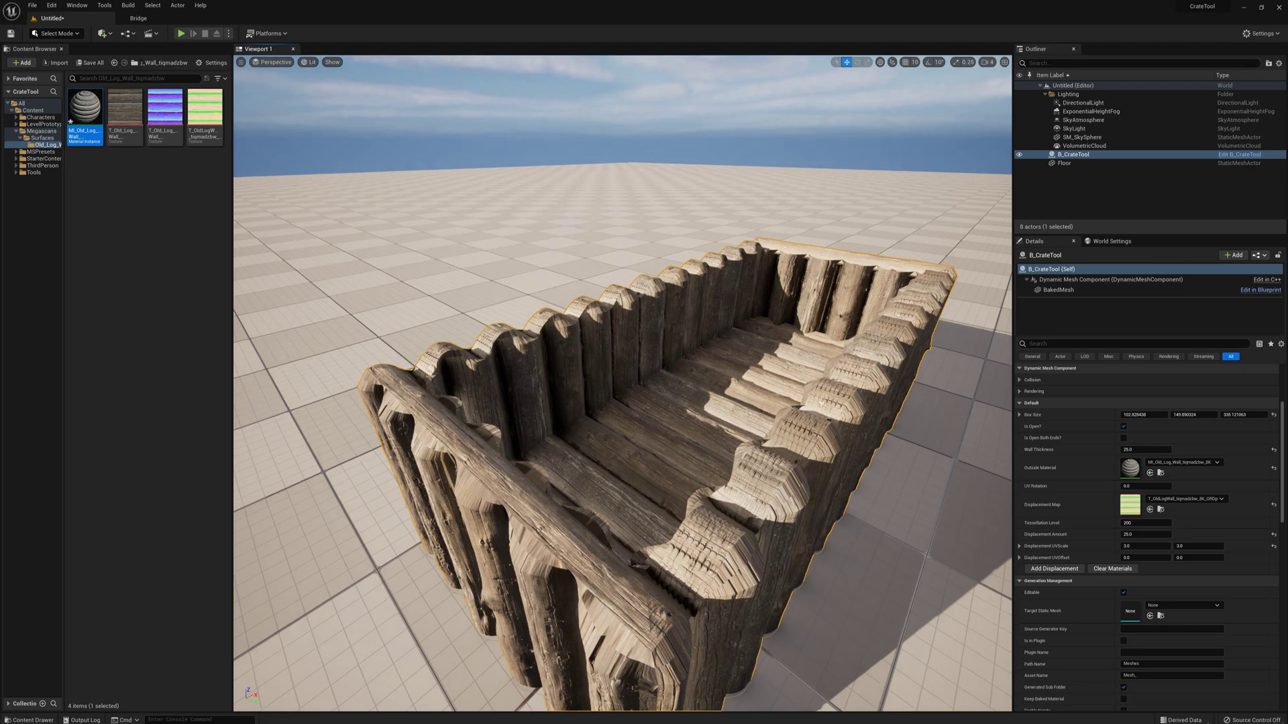
key("w")
right_click_drag(622, 384, 825, 349)
key("a")
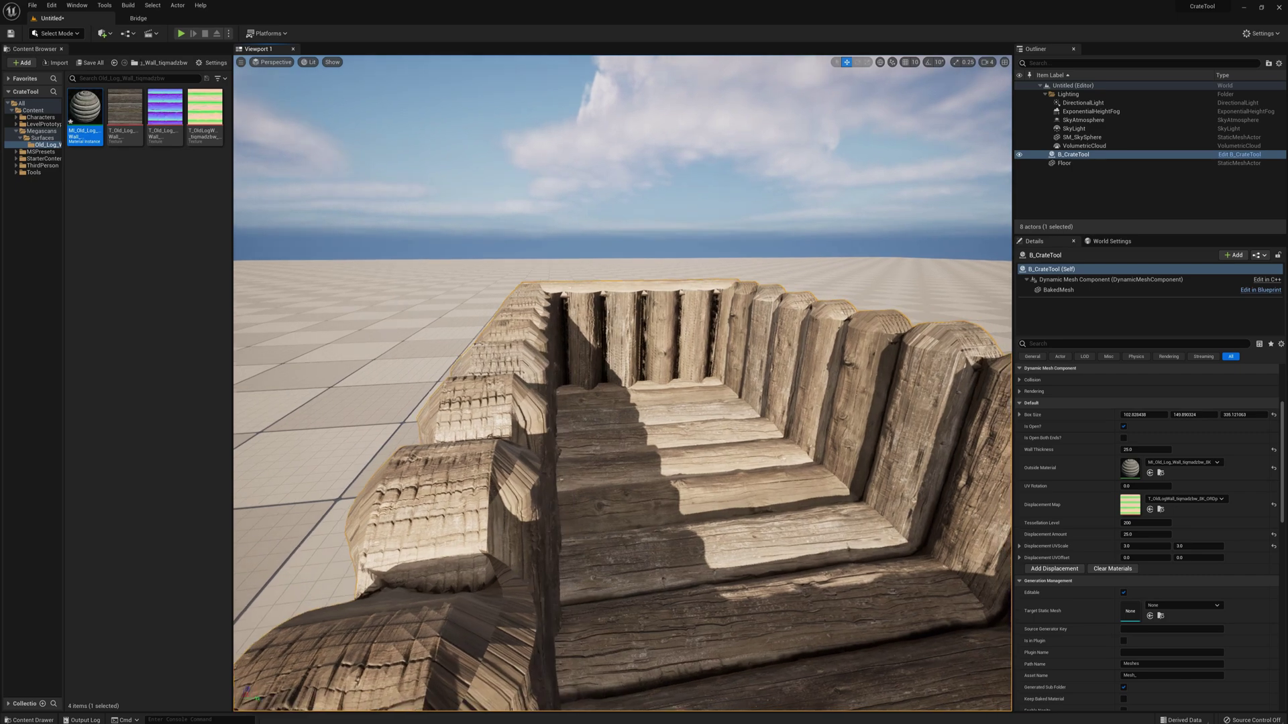
key("d")
right_click_drag(623, 383, 463, 454)
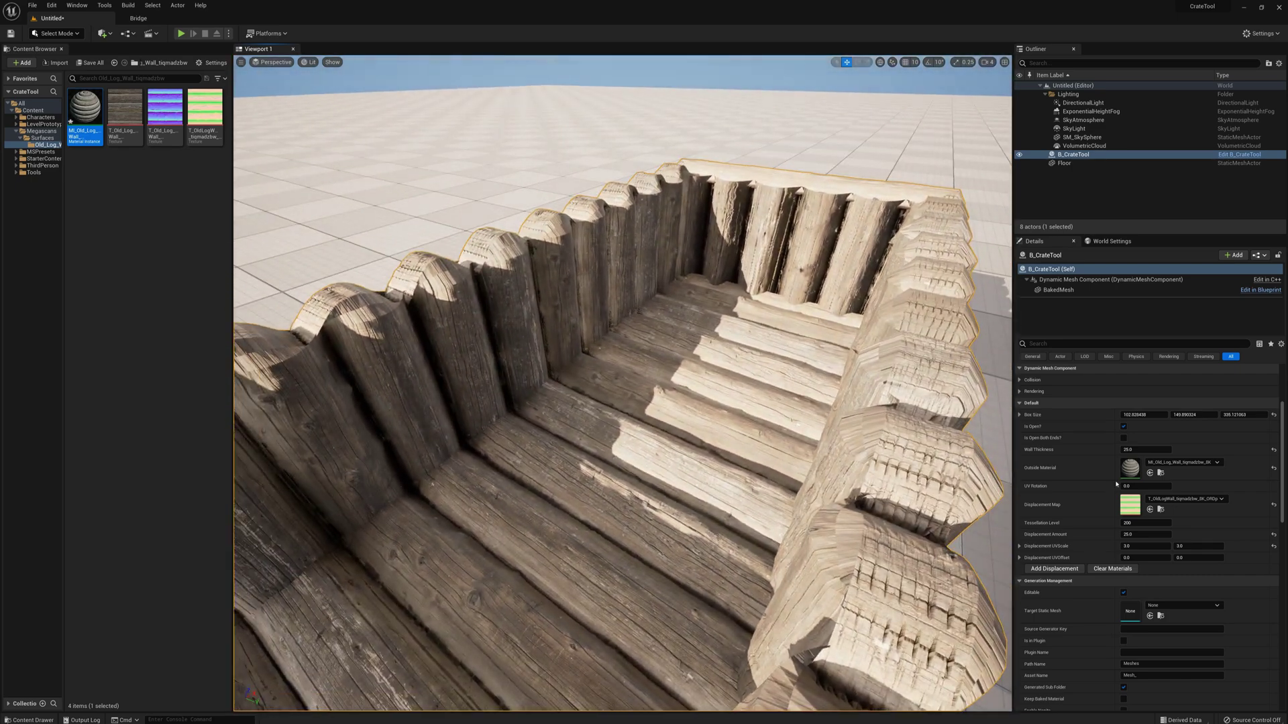
Step: Select the floor to clear the crate's outline and examine the whole log crate from several sides
right_click_drag(791, 429, 745, 399)
key("w")
key("s")
key("a")
key("s")
key("a")
key("s")
key("w")
key("d")
left_click(684, 218)
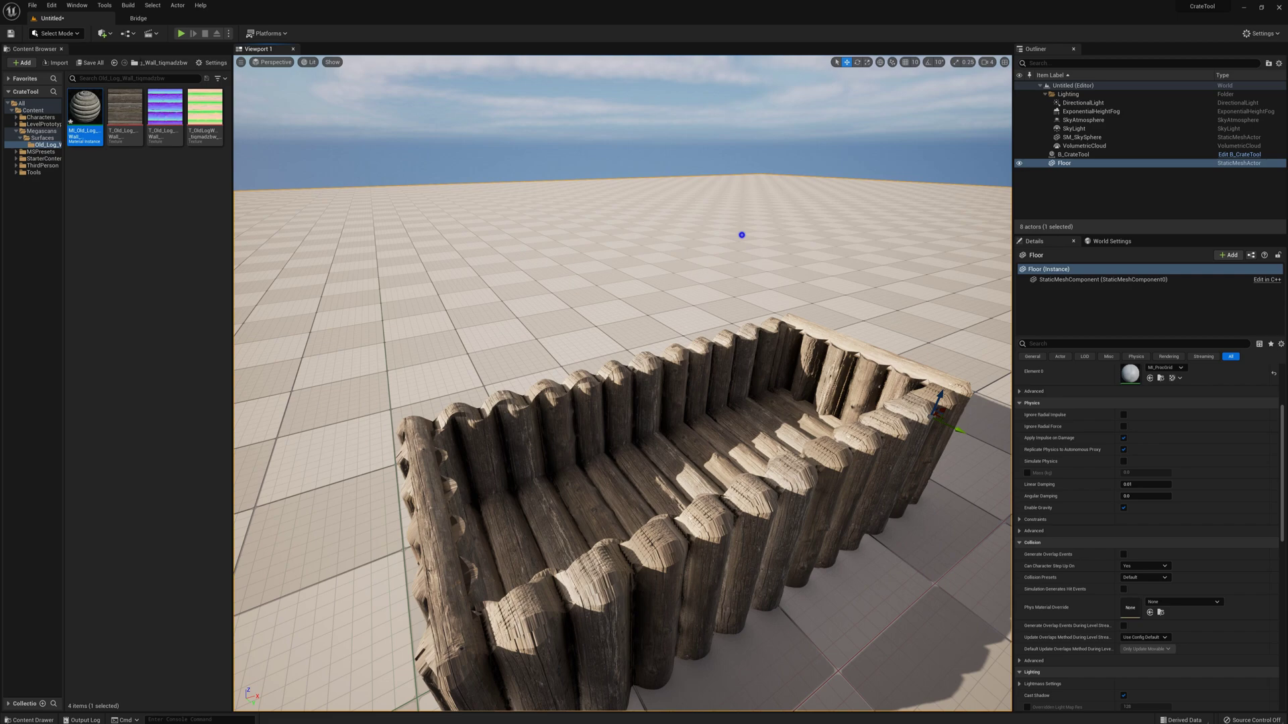
key("s")
key("d")
right_click_drag(742, 235, 657, 248)
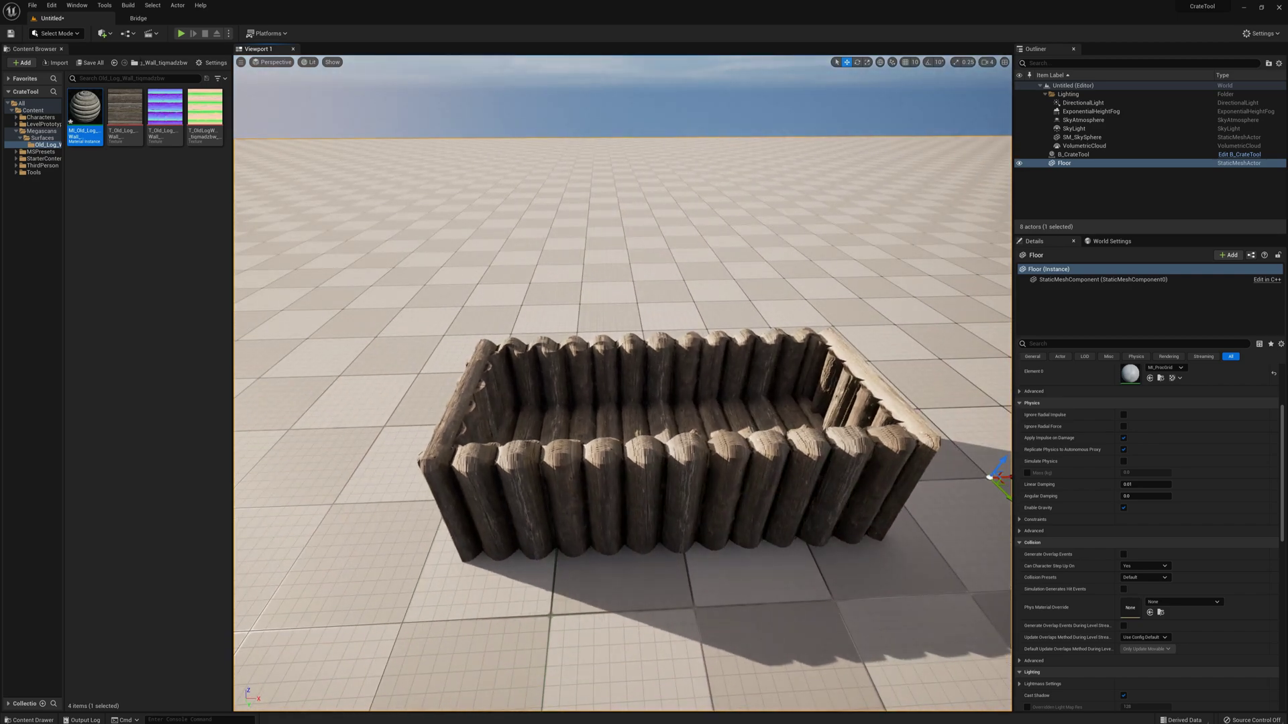
Step: Switch to Quixel Bridge, browse the wood Board and Plank surfaces and the metal Corrugated surfaces, and return to the level
left_click_drag(725, 243, 740, 235, "alt")
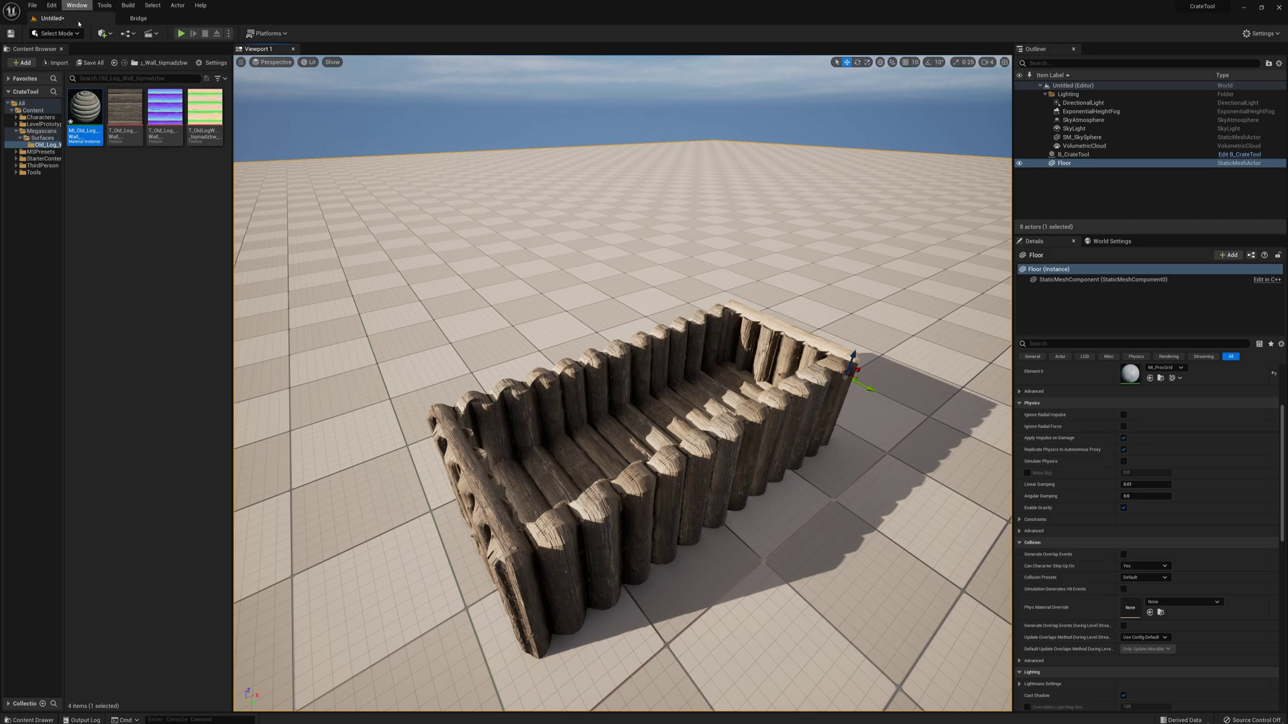
left_click(138, 18)
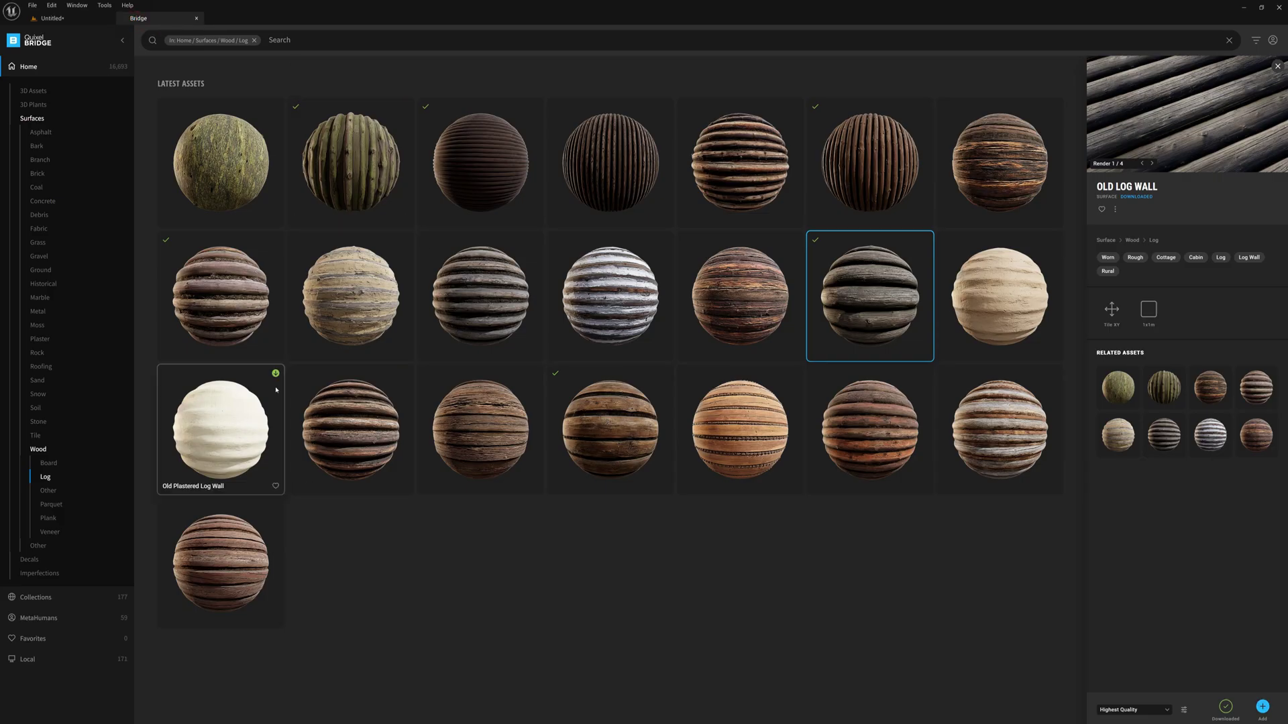
left_click(48, 464)
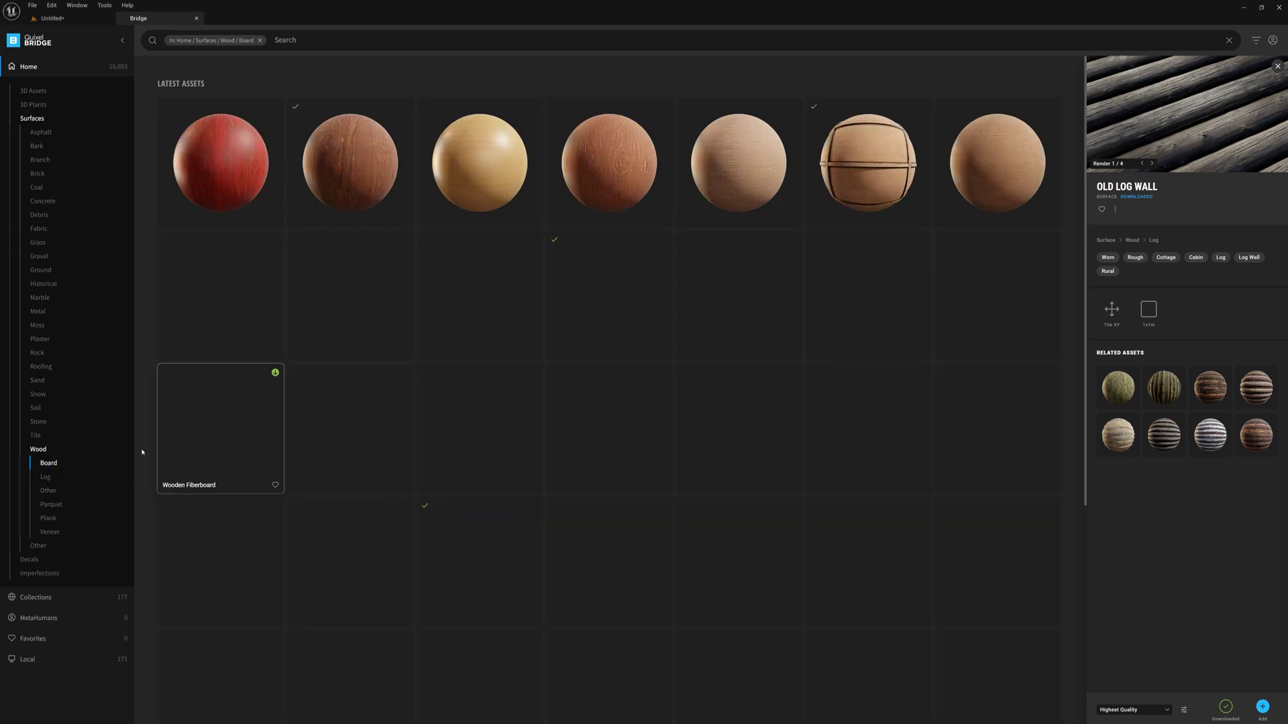
left_click(52, 522)
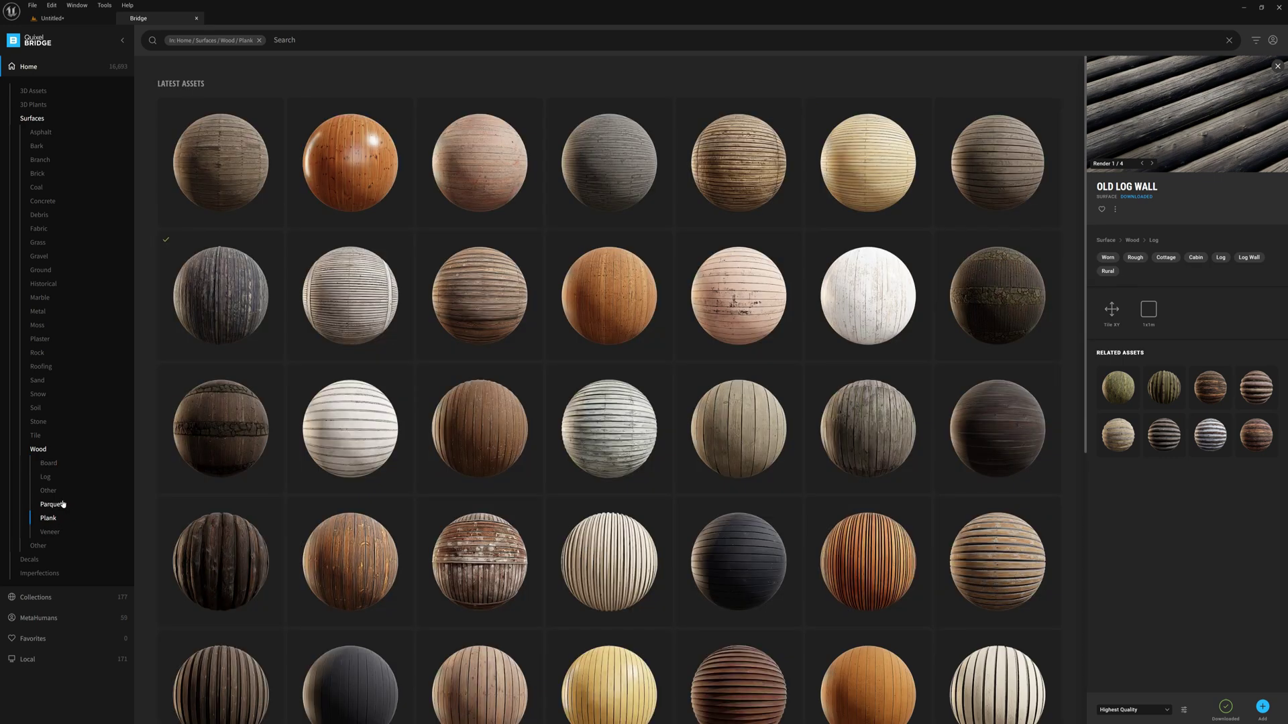
left_click(38, 311)
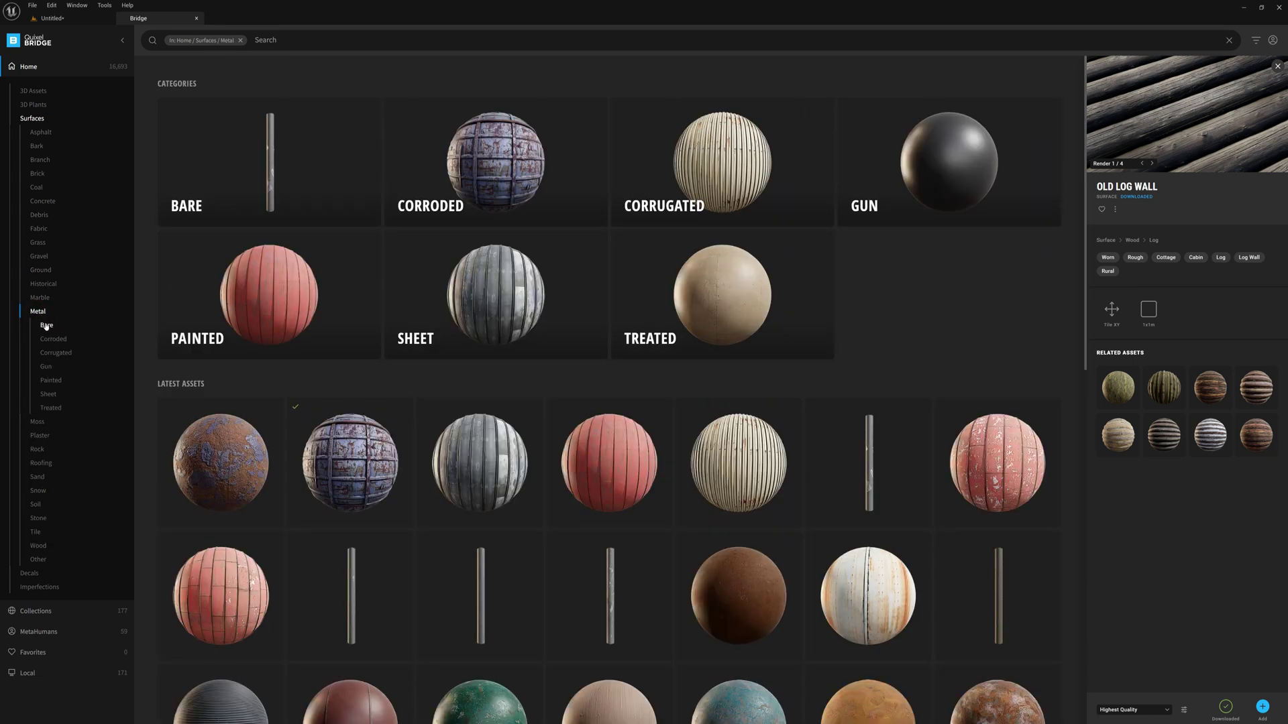
left_click(693, 182)
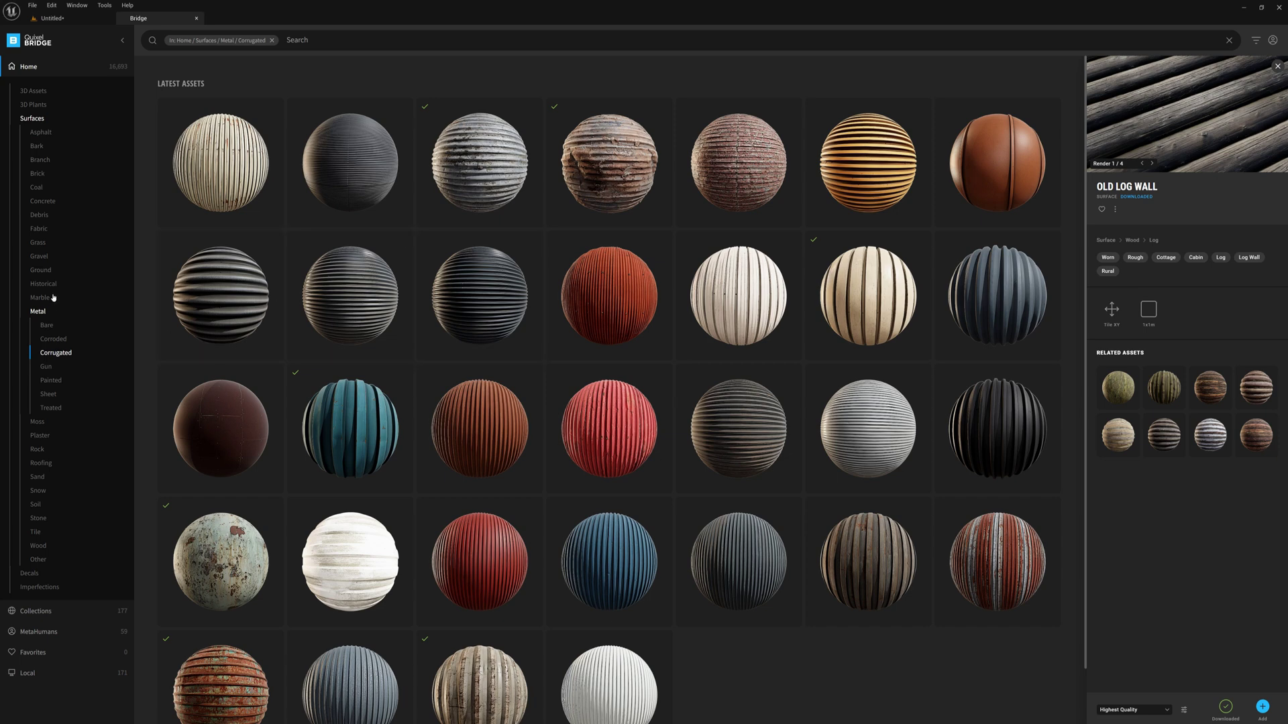
left_click(70, 19)
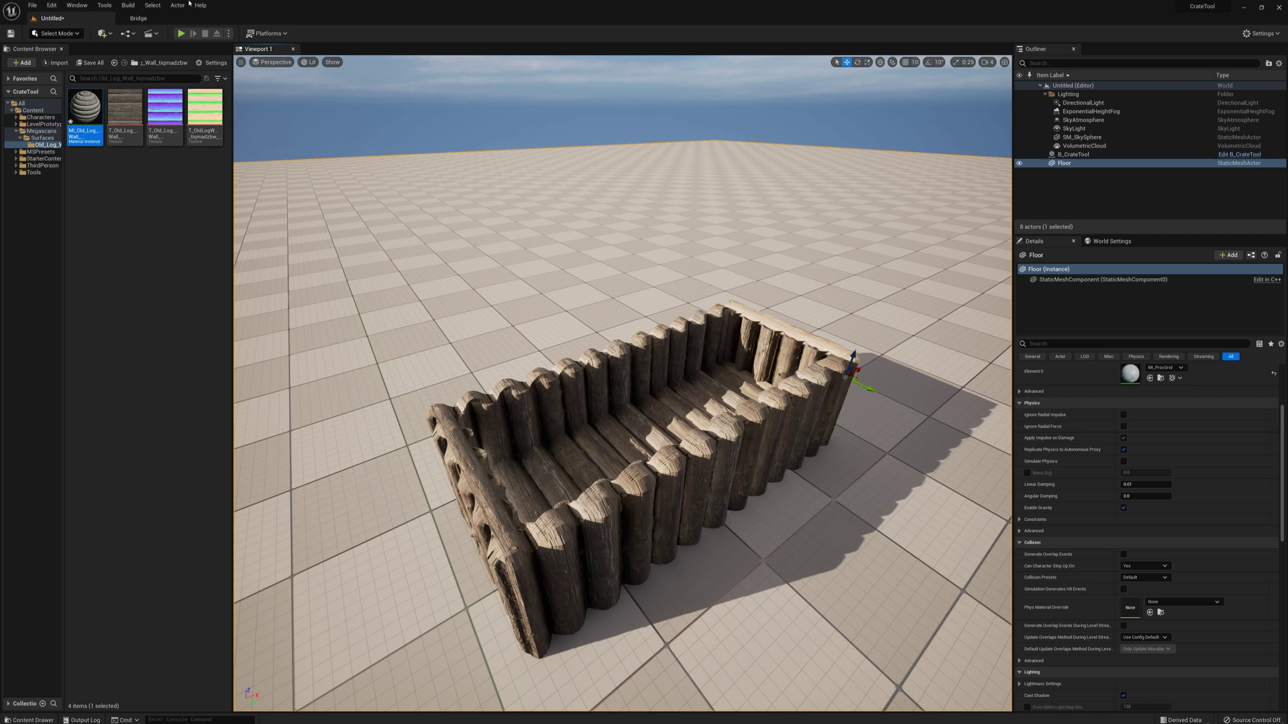
Step: Place a second B_CrateTool from the Tools folder on the empty floor beside the log crate
right_click_drag(604, 218, 746, 187)
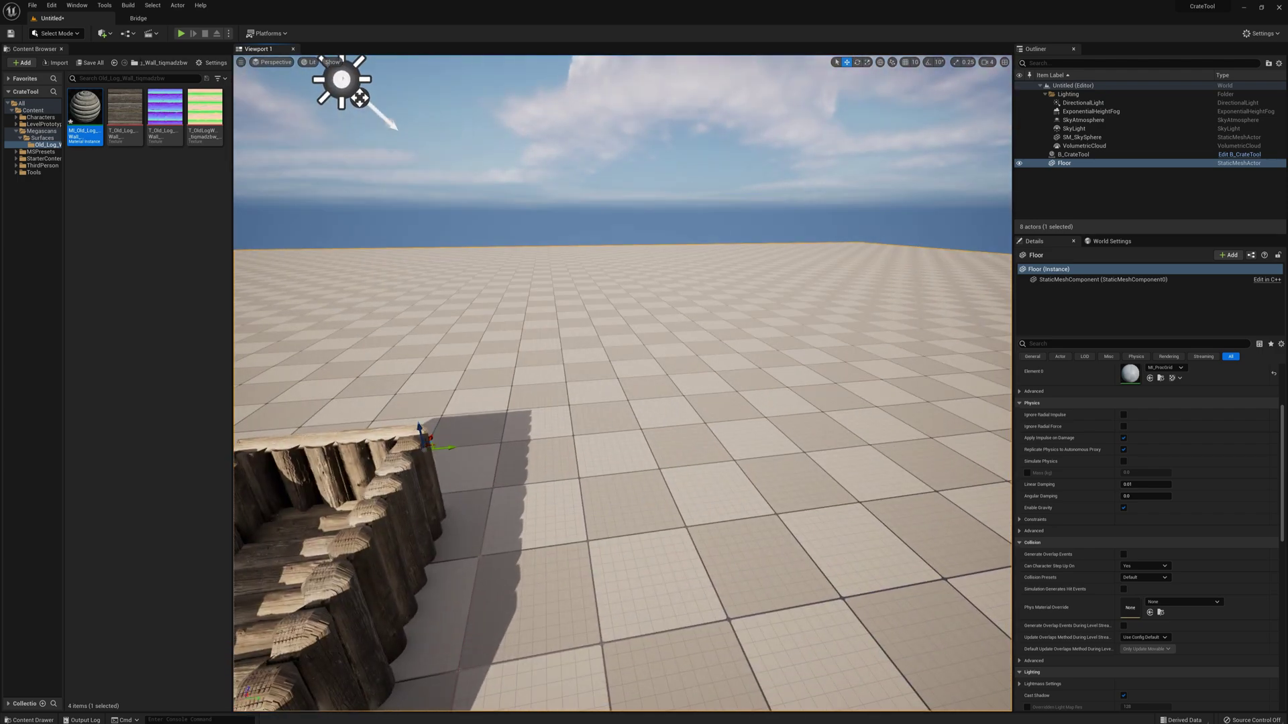
left_click(34, 172)
left_click_drag(125, 107, 761, 402)
right_click_drag(761, 402, 839, 530)
key("a")
right_click_drag(734, 371, 1006, 382)
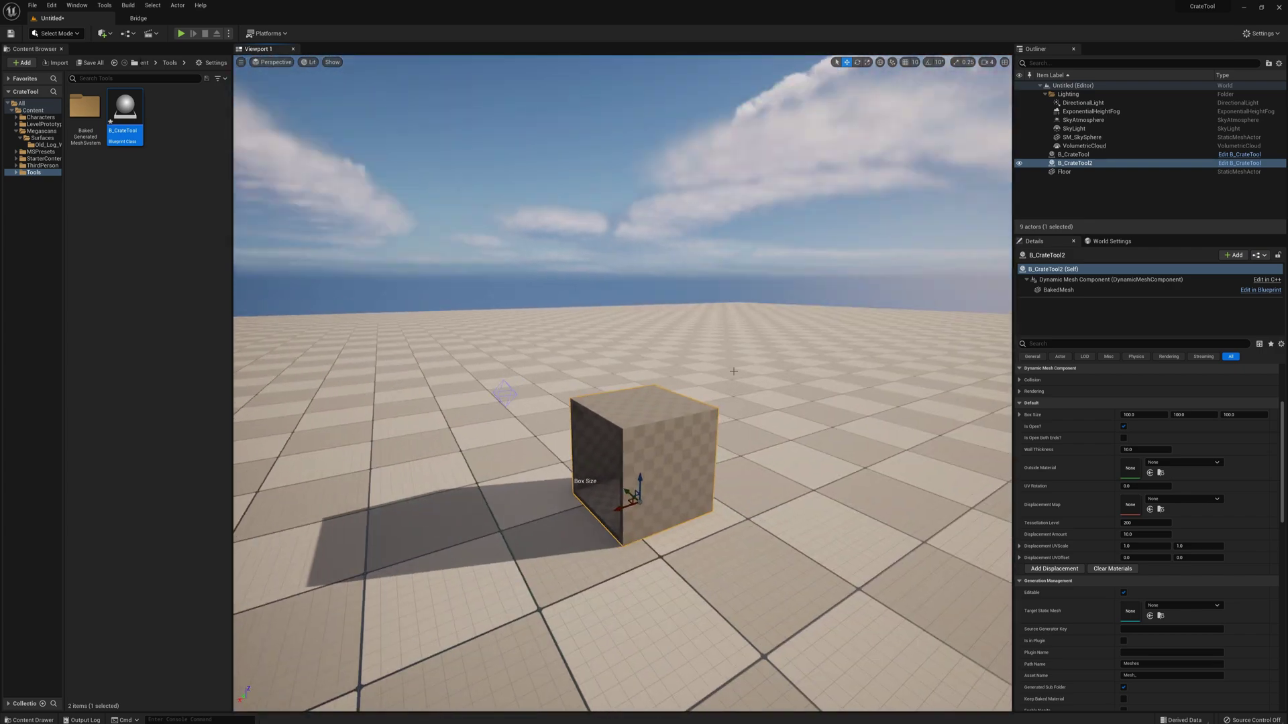
Step: Enlarge the new crate with its Box Size handle to about 373 long, 207 wide and 237 high
left_click(503, 386)
left_click_drag(503, 368, 504, 213)
key("a")
right_click_drag(522, 245, 610, 268)
left_click_drag(559, 212, 251, 215)
key("s")
right_click_drag(251, 215, 248, 242)
left_click_drag(581, 303, 543, 272)
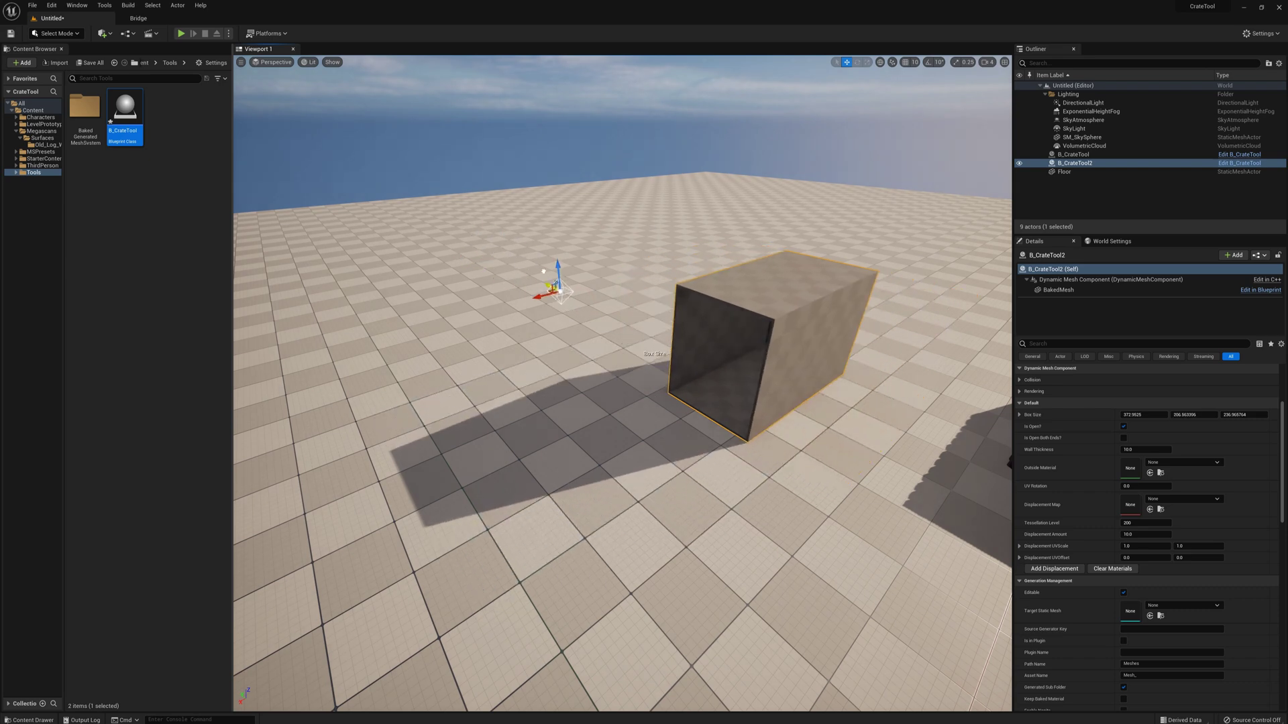
Step: Stretch the new crate further along its X axis into a long container shape and select the floor to clear its outline
key("w")
mouse_move(545, 258)
right_mouse_down()
mouse_move(547, 235)
mouse_move(523, 261)
mouse_move(545, 257)
right_mouse_up()
key("d")
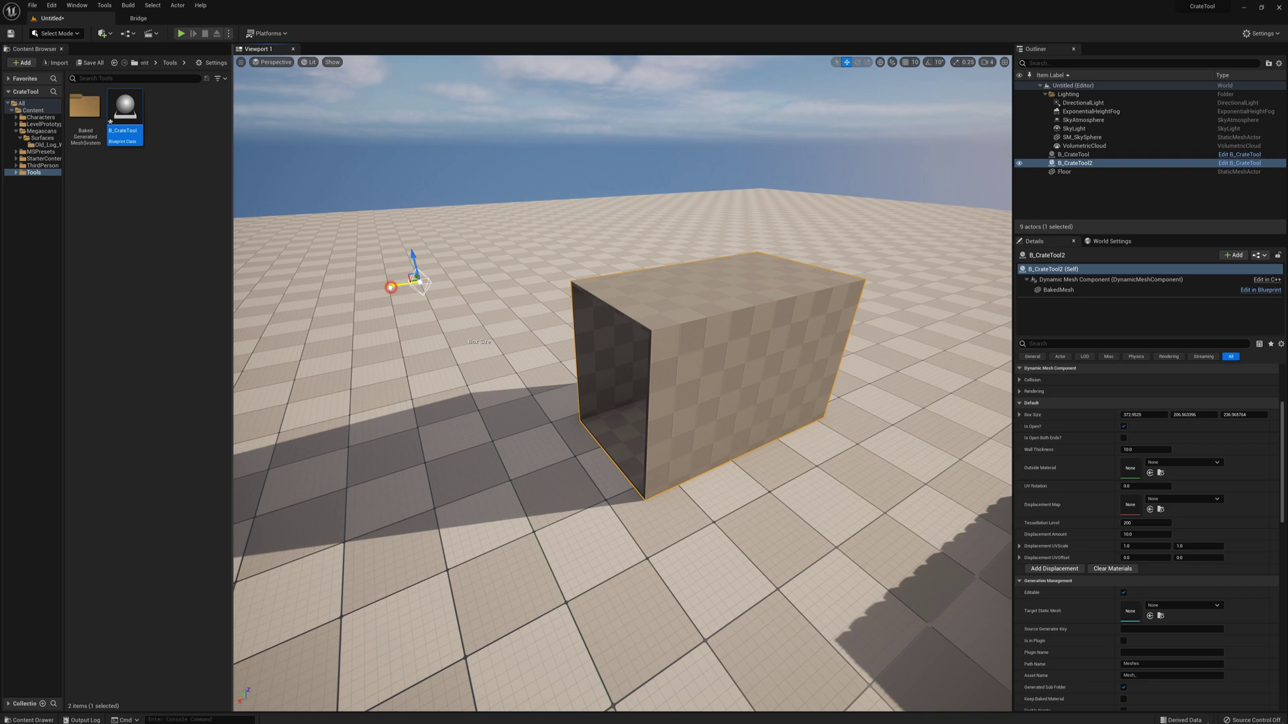
left_click_drag(403, 285, 248, 303)
right_click_drag(624, 288, 704, 322)
key("w")
key("a")
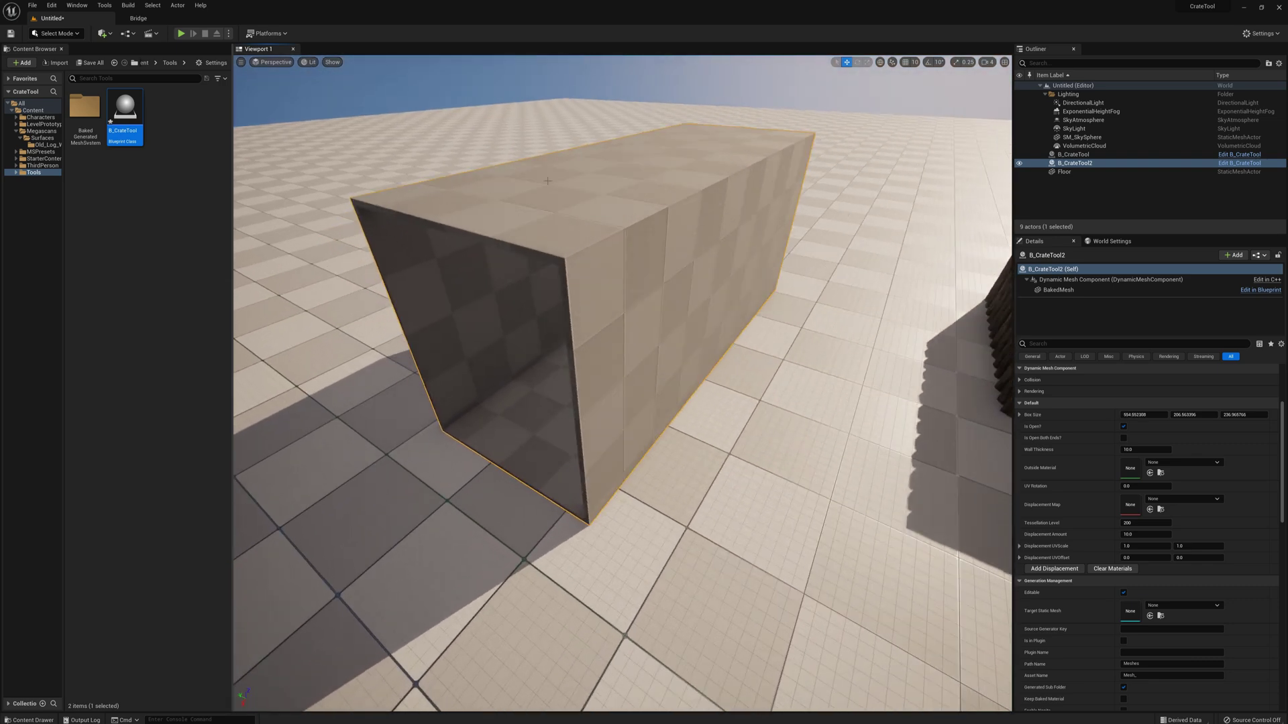
left_click(482, 124)
right_click_drag(605, 181, 578, 186)
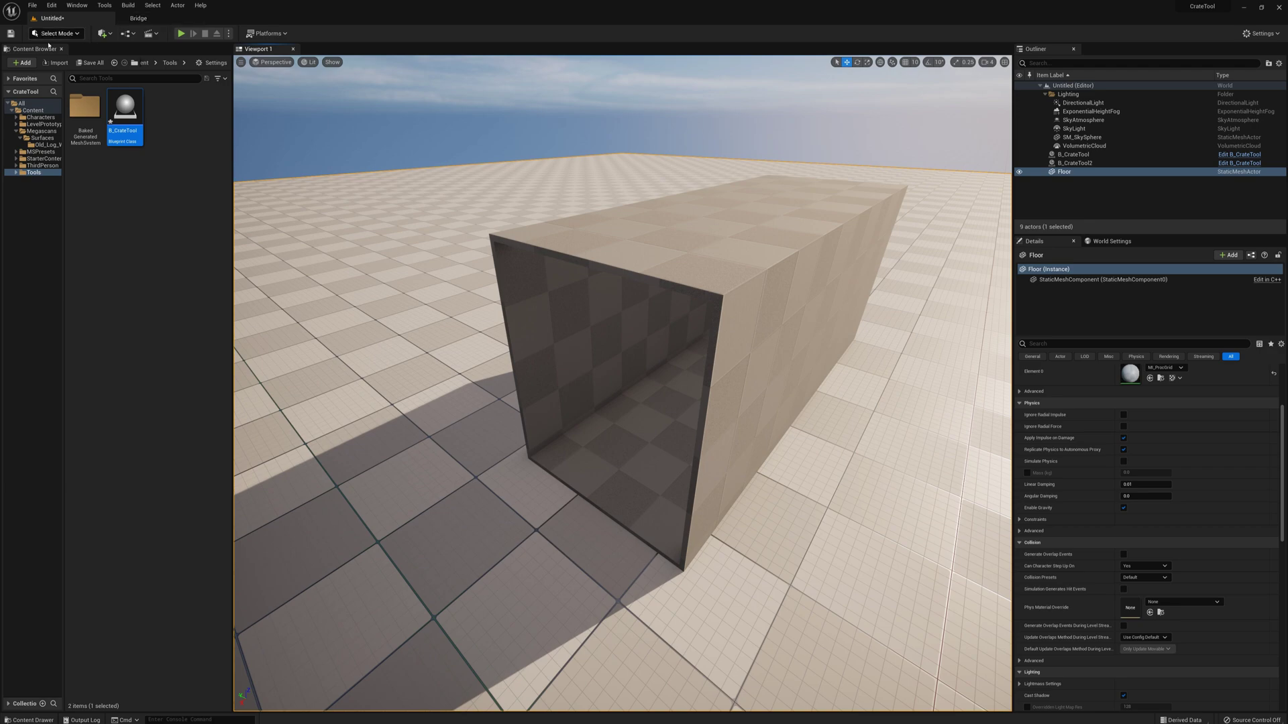
Step: Find the Shipping Container surface among the corroded metal surfaces in Quixel Bridge and add it to the project
left_click(22, 62)
left_click(53, 105)
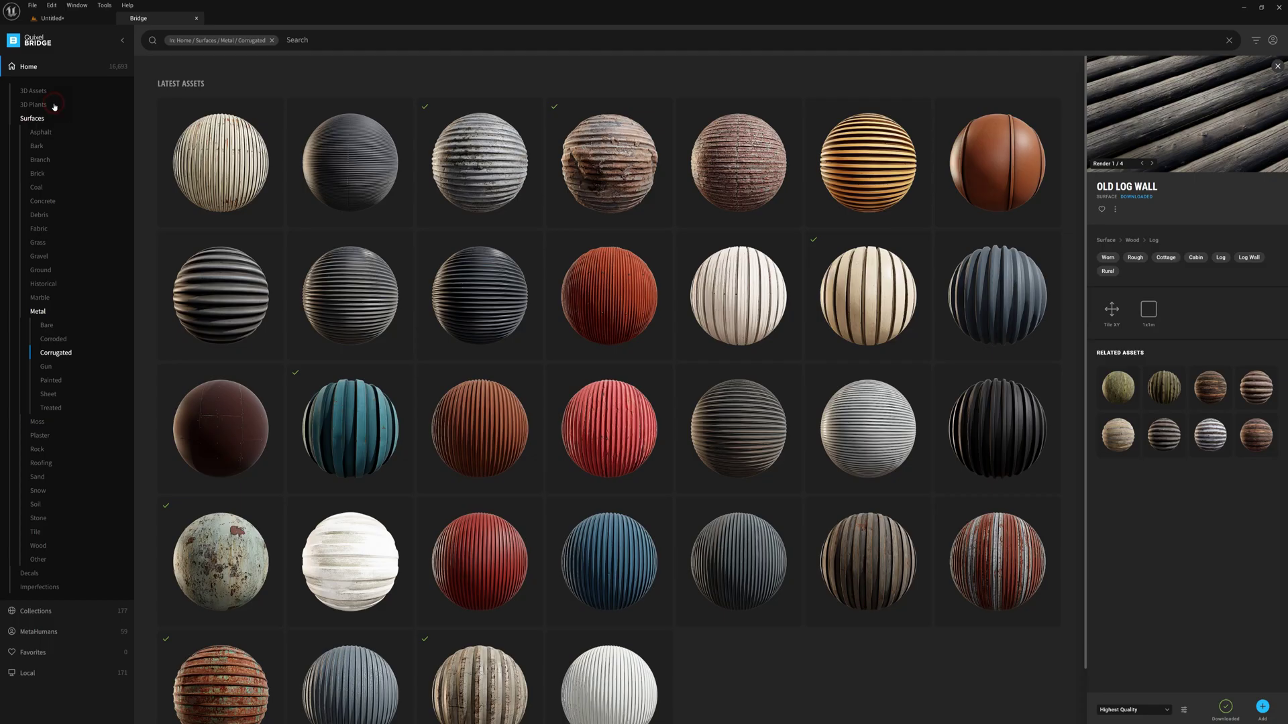
left_click(53, 338)
scroll(663, 426, "down", 10)
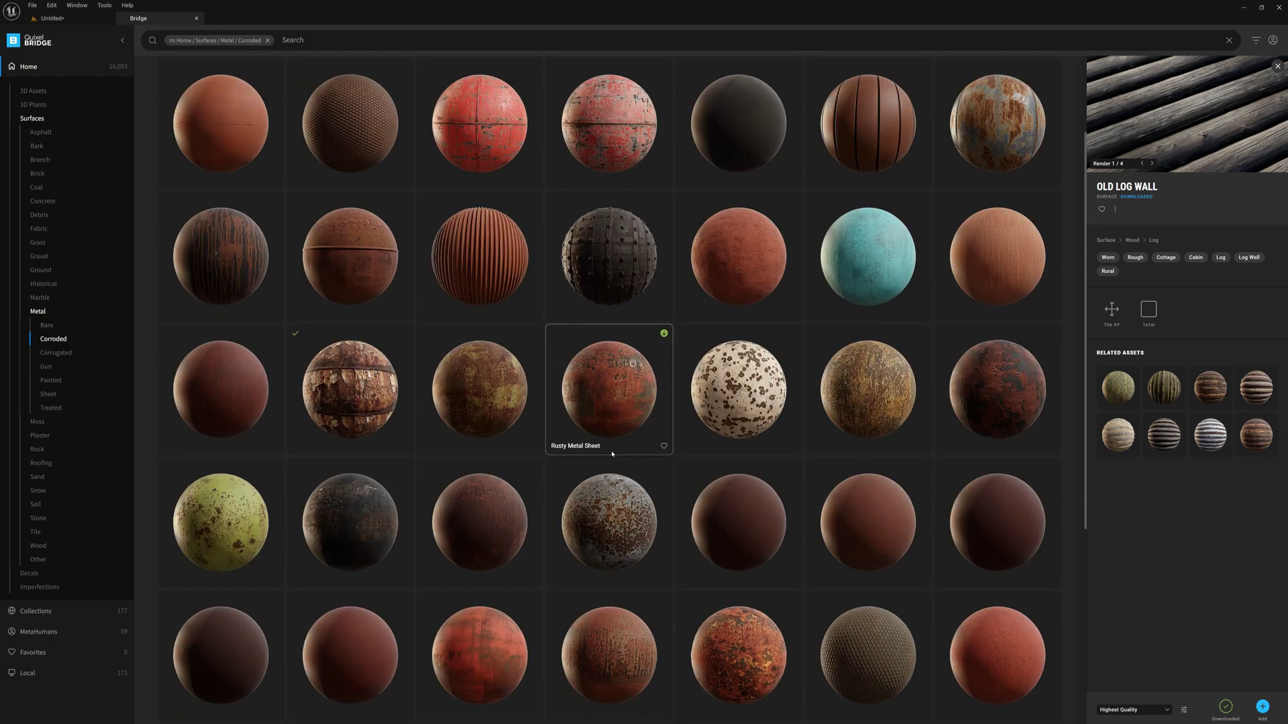
scroll(663, 425, "down", 2)
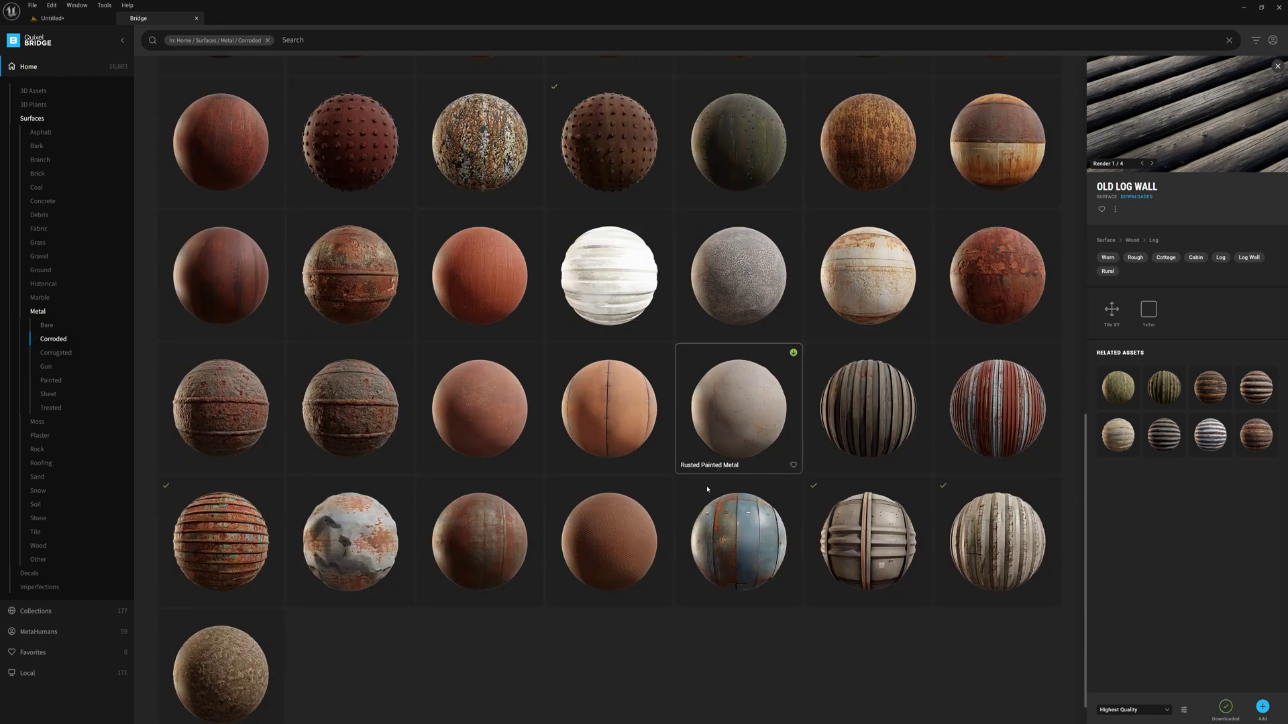
left_click(886, 522)
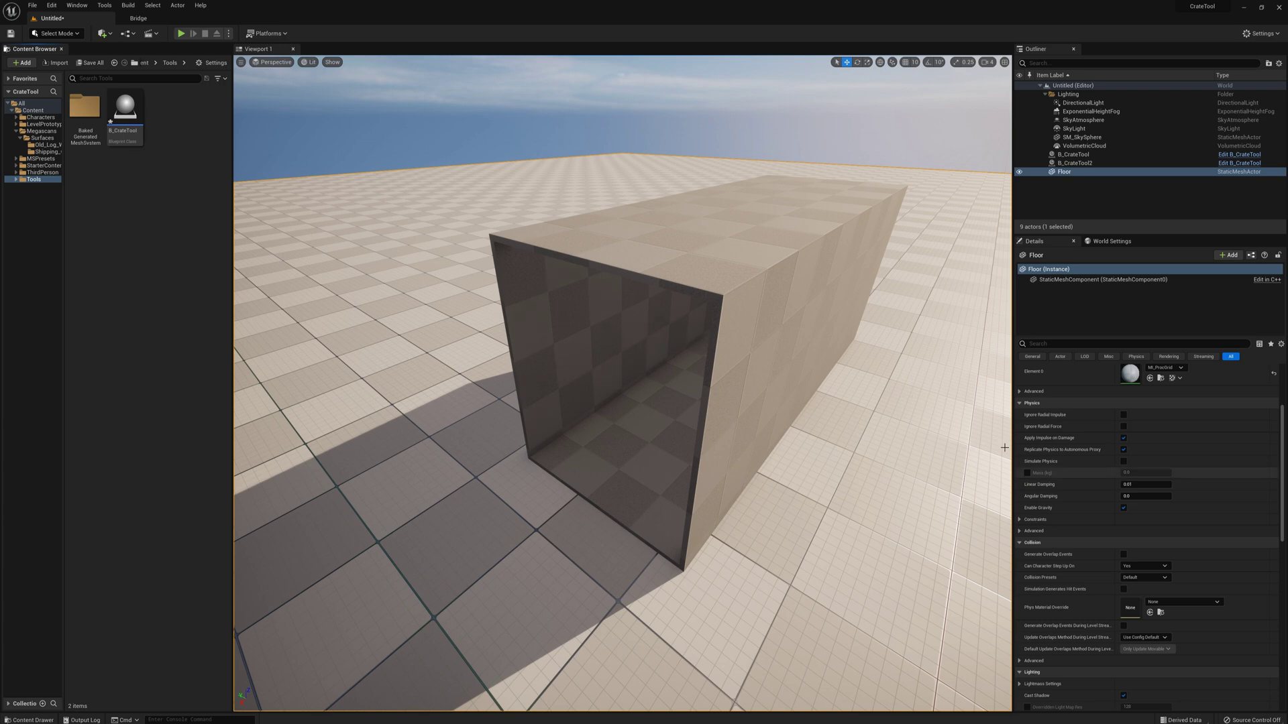
Step: Assign the Shipping Container material instance as the Outside Material of the long crate, B_CrateTool2
left_click(740, 281)
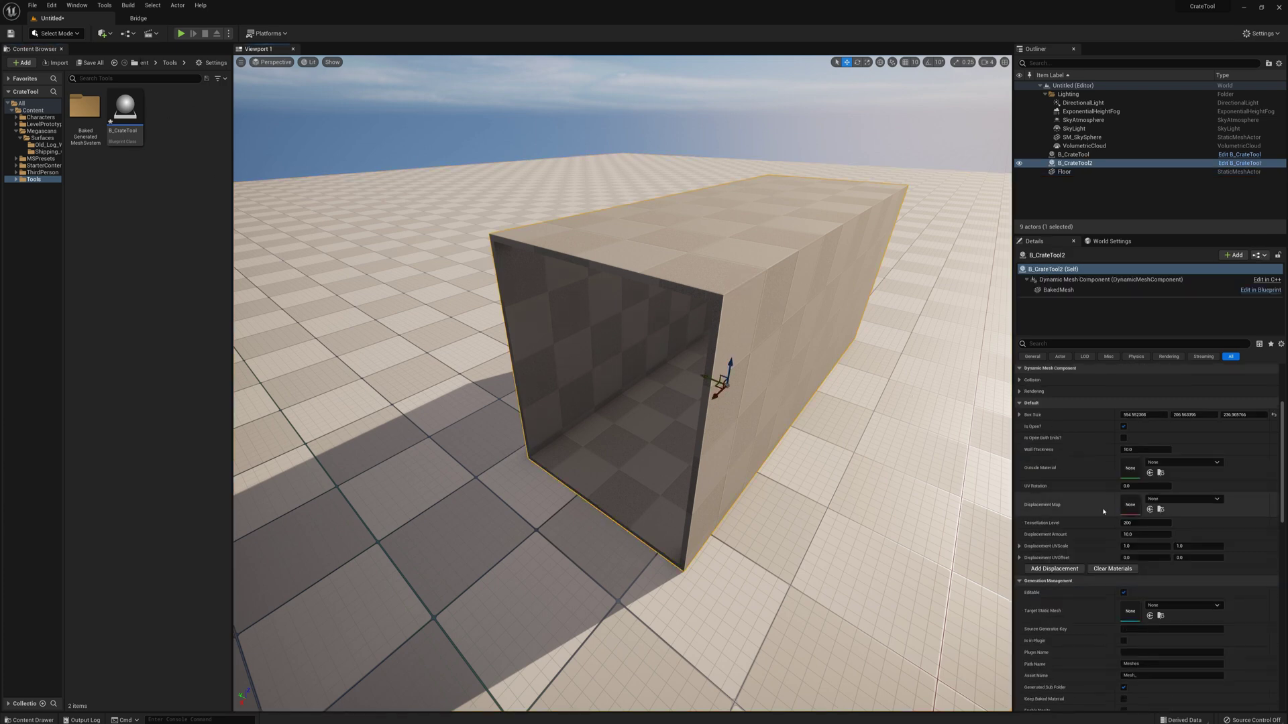
left_click(1174, 463)
type("shipp")
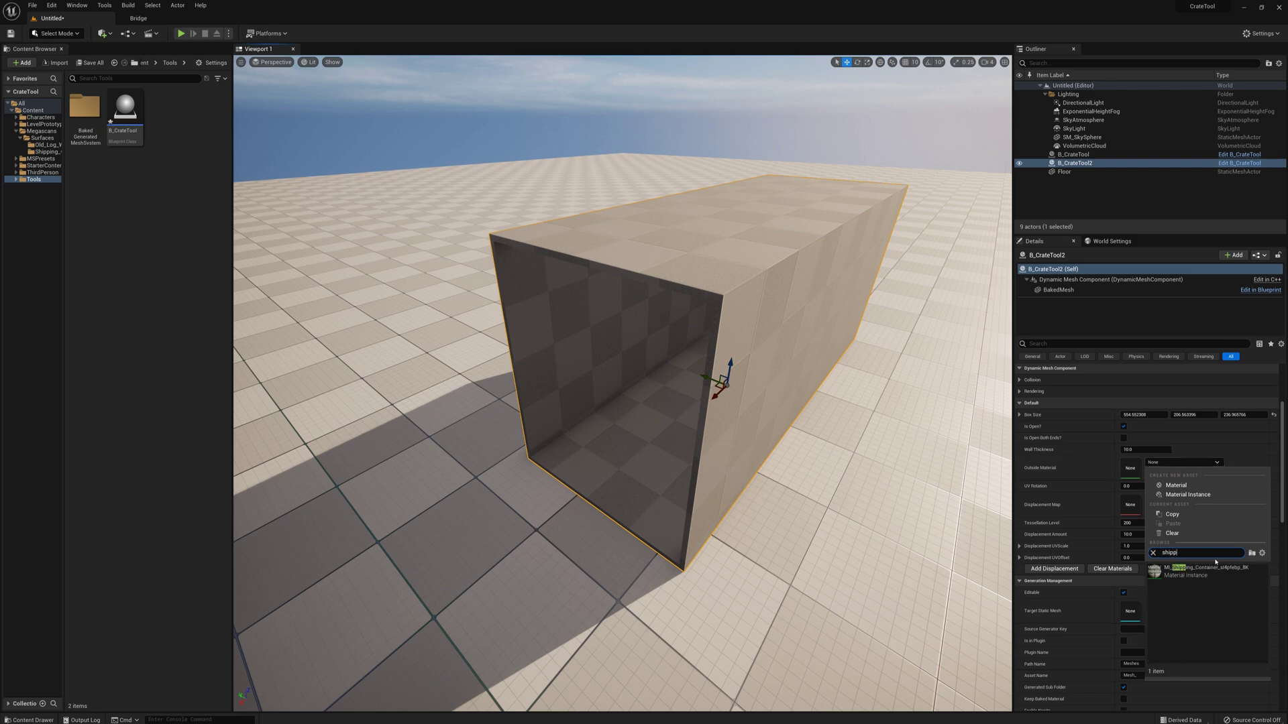
left_click(1208, 570)
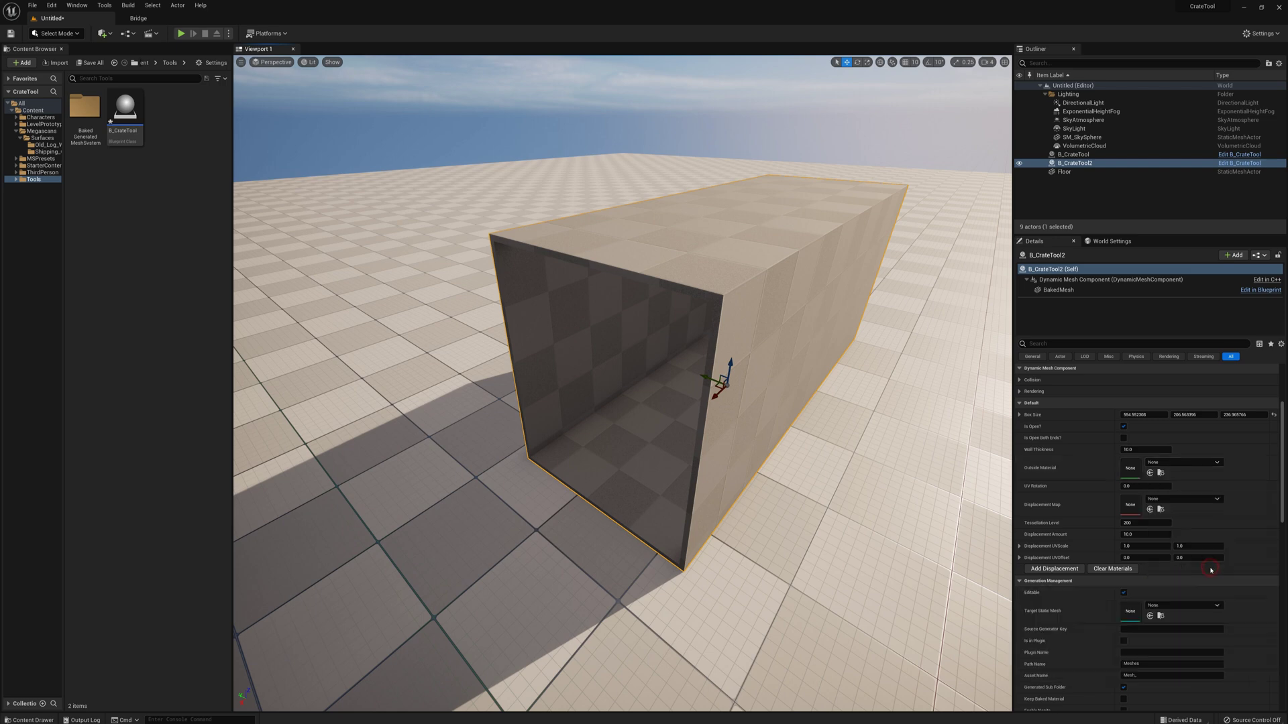
right_click_drag(878, 306, 870, 268)
key("d")
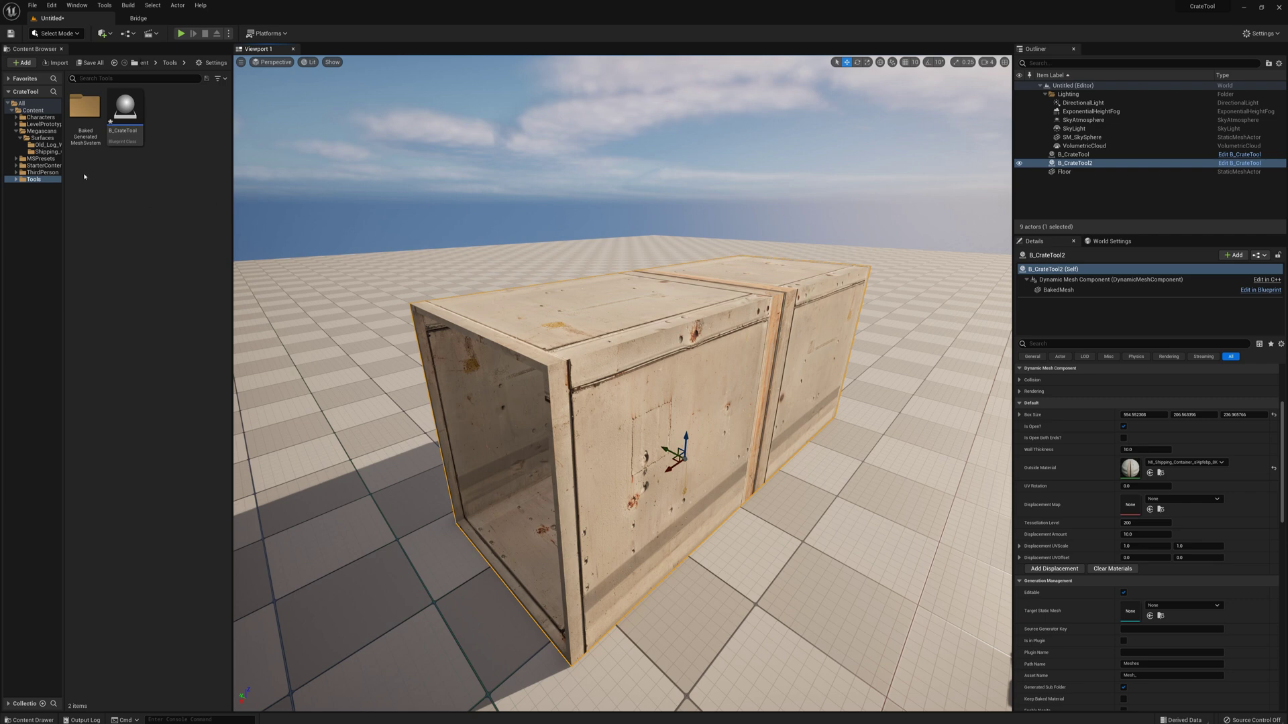
Step: Open the Shipping Container material instance for editing and enable its Tiling/Offset parameter
left_click(46, 152)
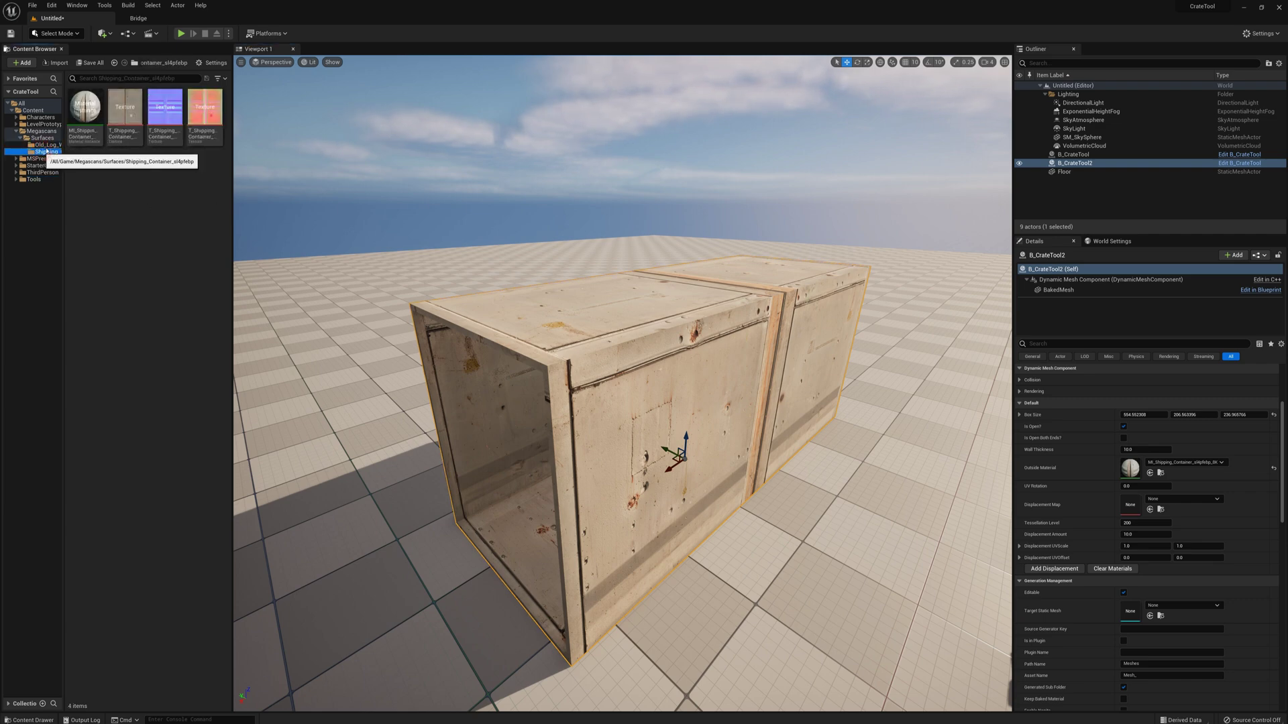
double_click(85, 113)
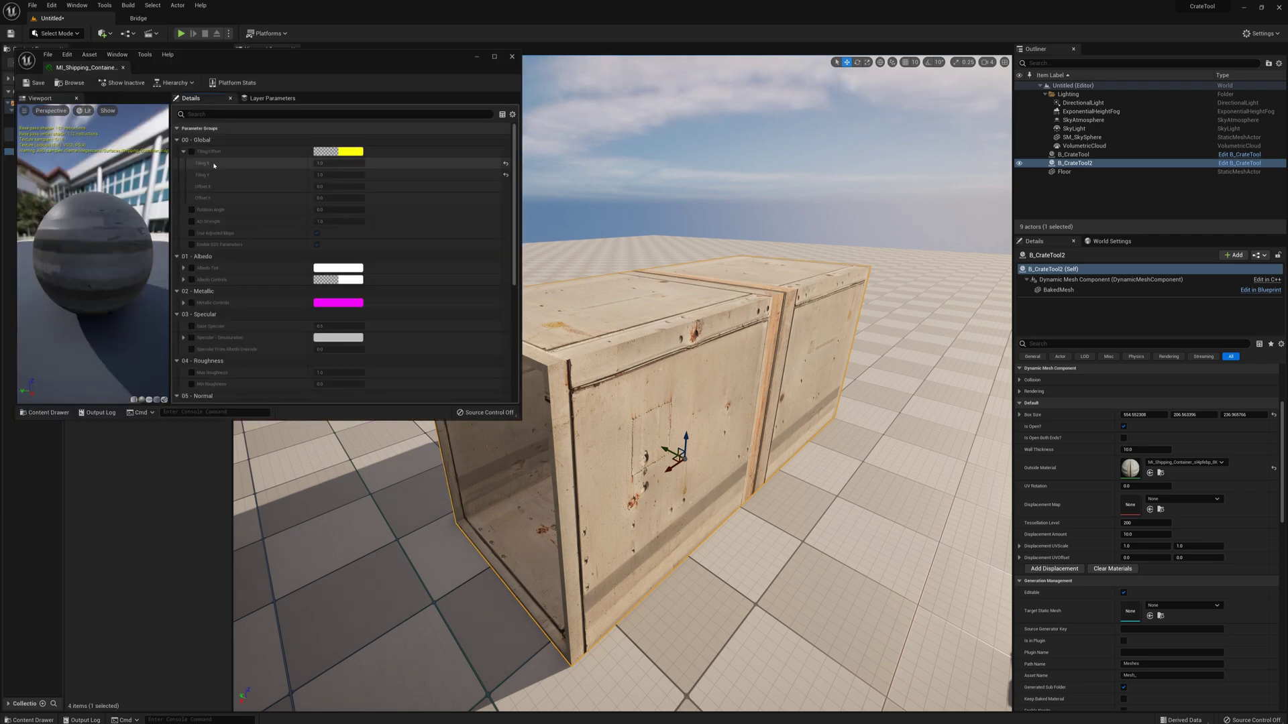
left_click(191, 152)
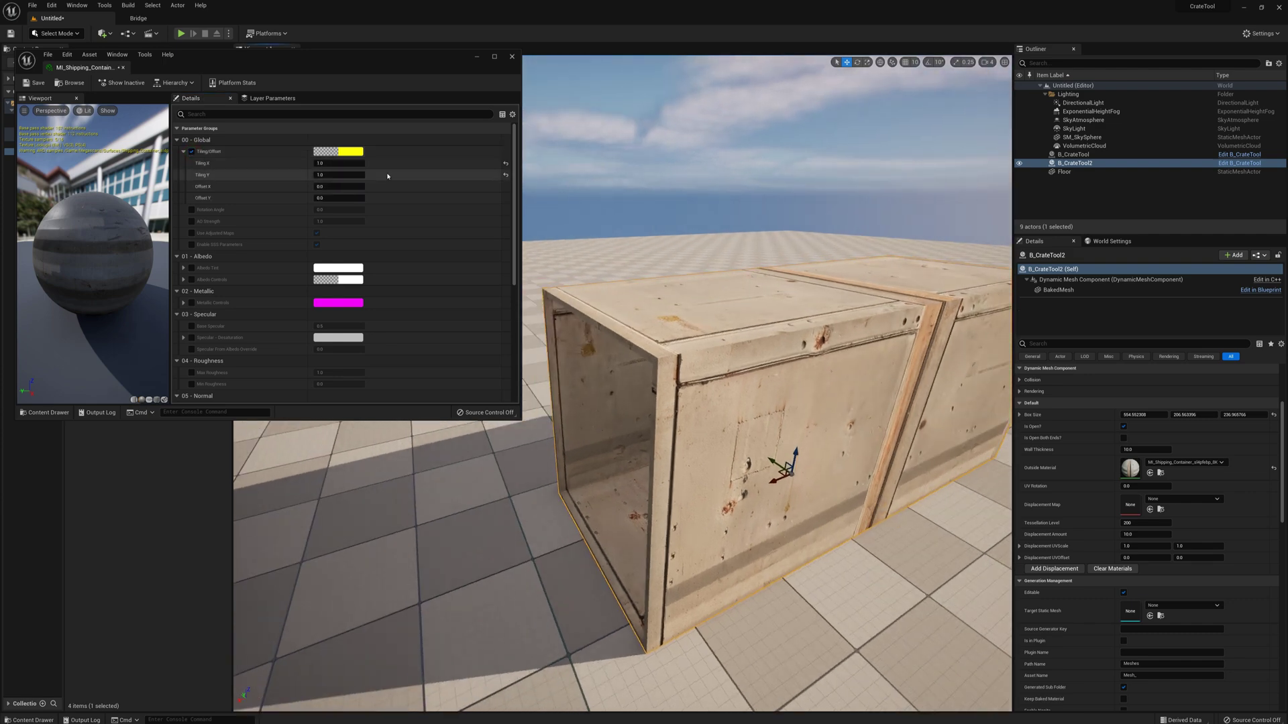
left_click(347, 164)
right_click_drag(619, 161, 640, 161)
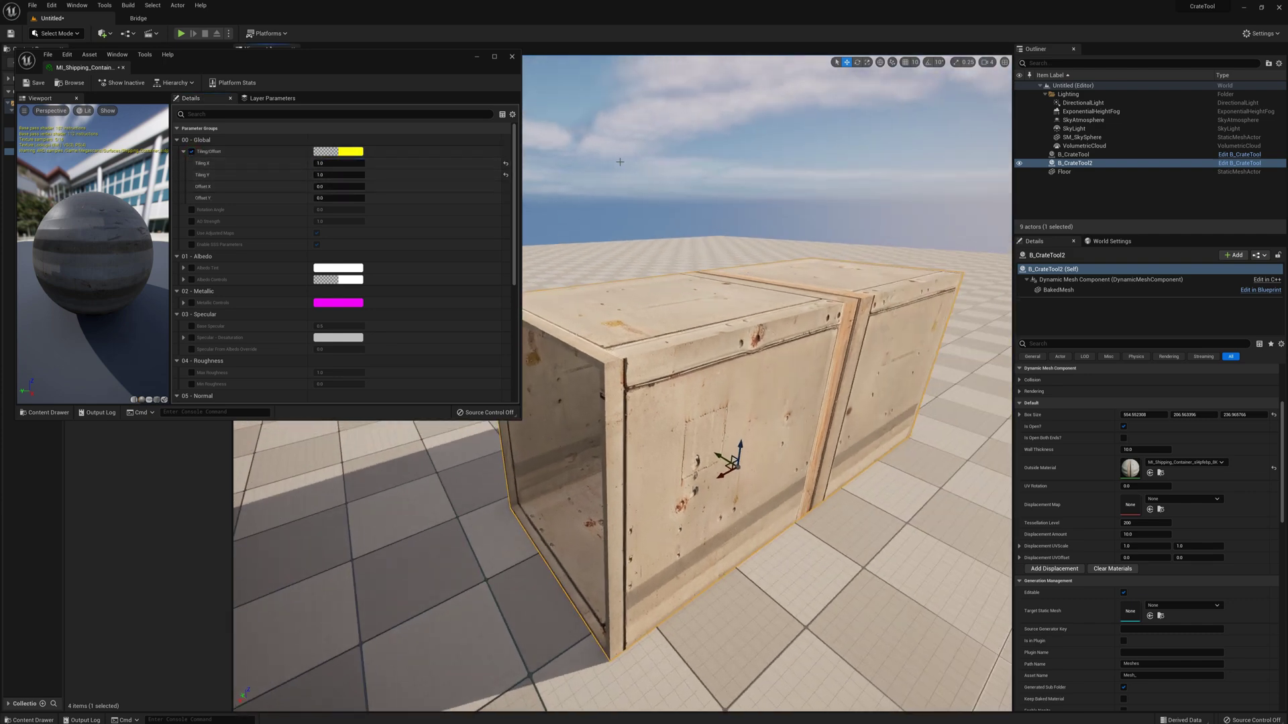
scroll(620, 161, "down", 2)
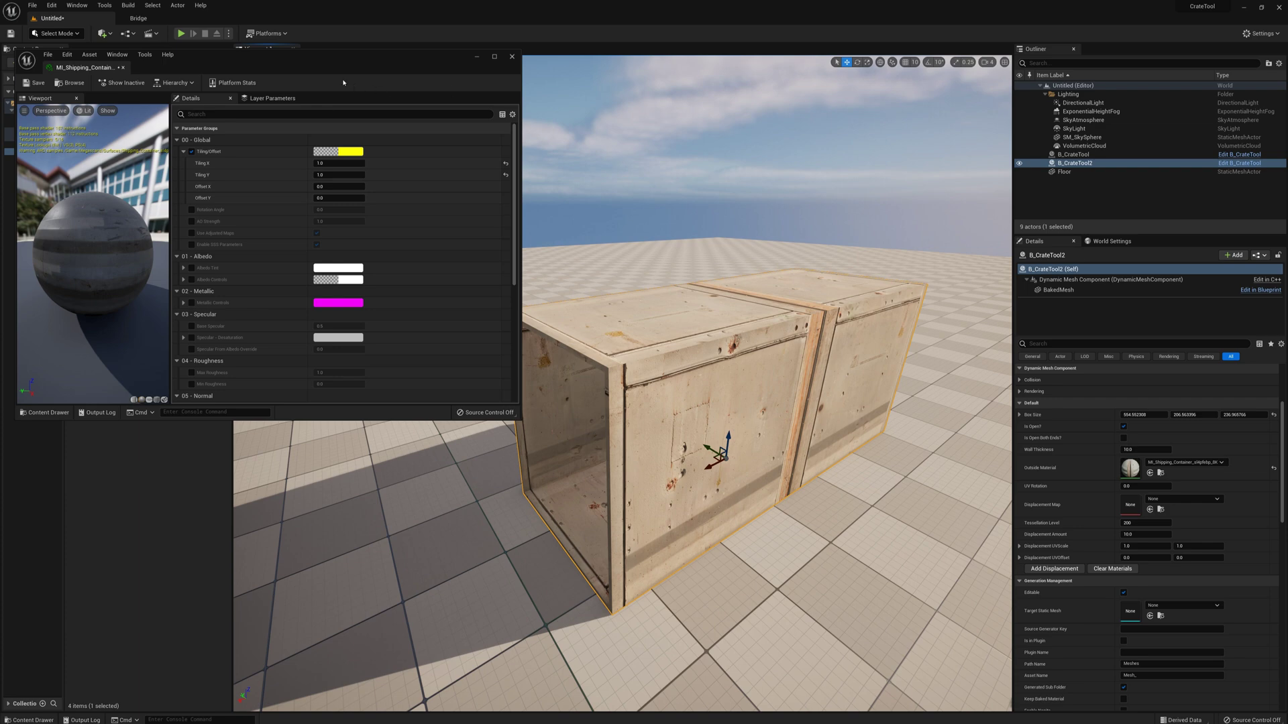
Step: Try a Tiling X of 2 on the Shipping Container material and set it to 3
left_click(343, 163)
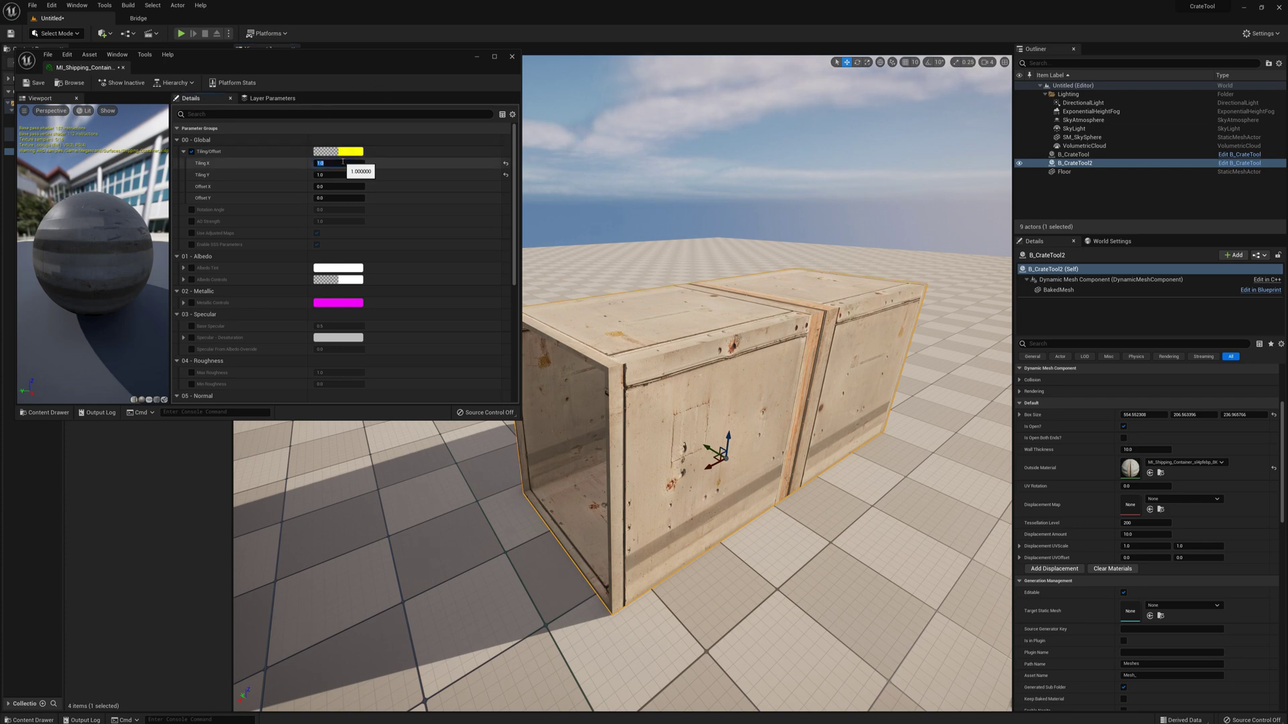
type("2")
key("Return")
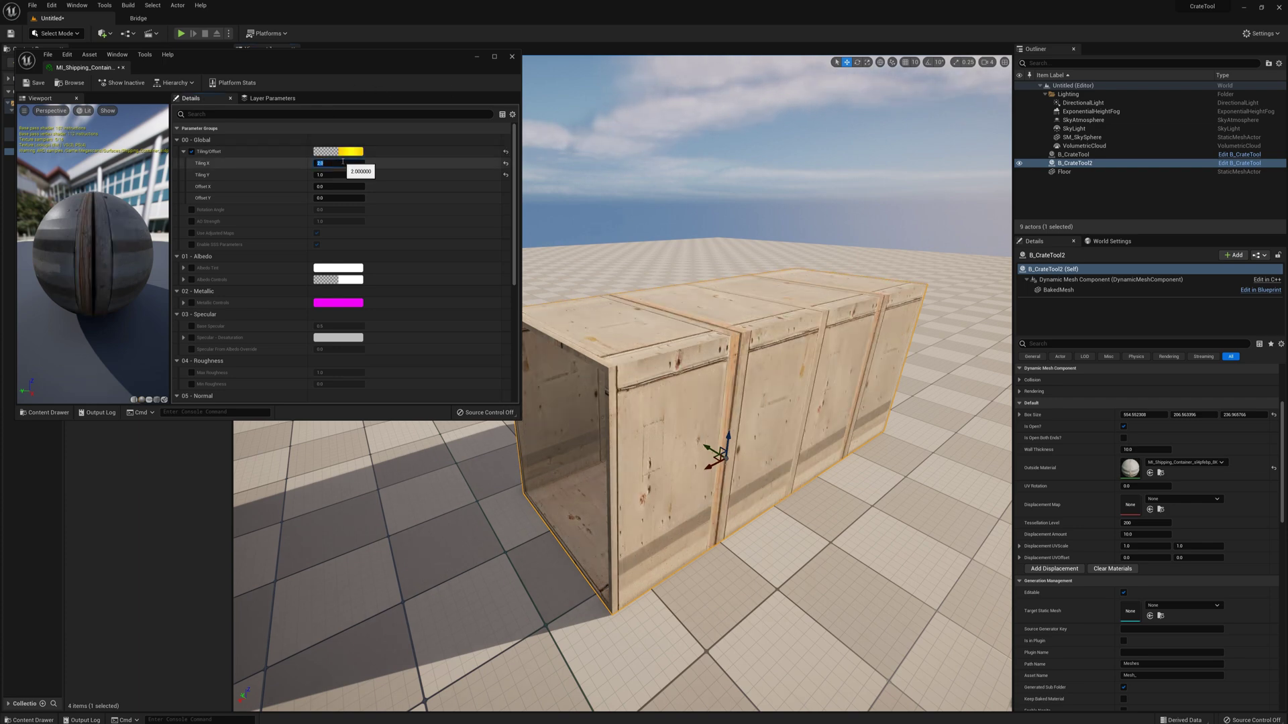
type("3")
key("Return")
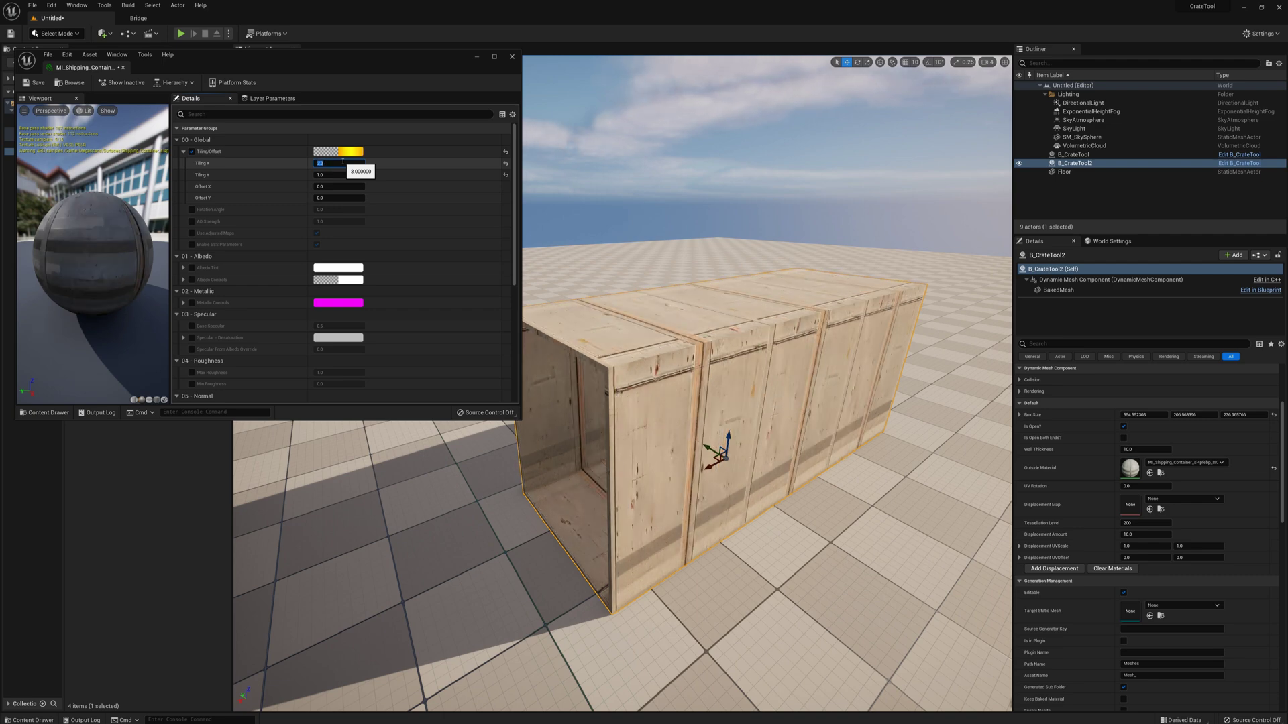
Step: Try Tiling Y values of 3 and 4 on the Shipping Container material, ending at 3
key("Tab")
key("Return")
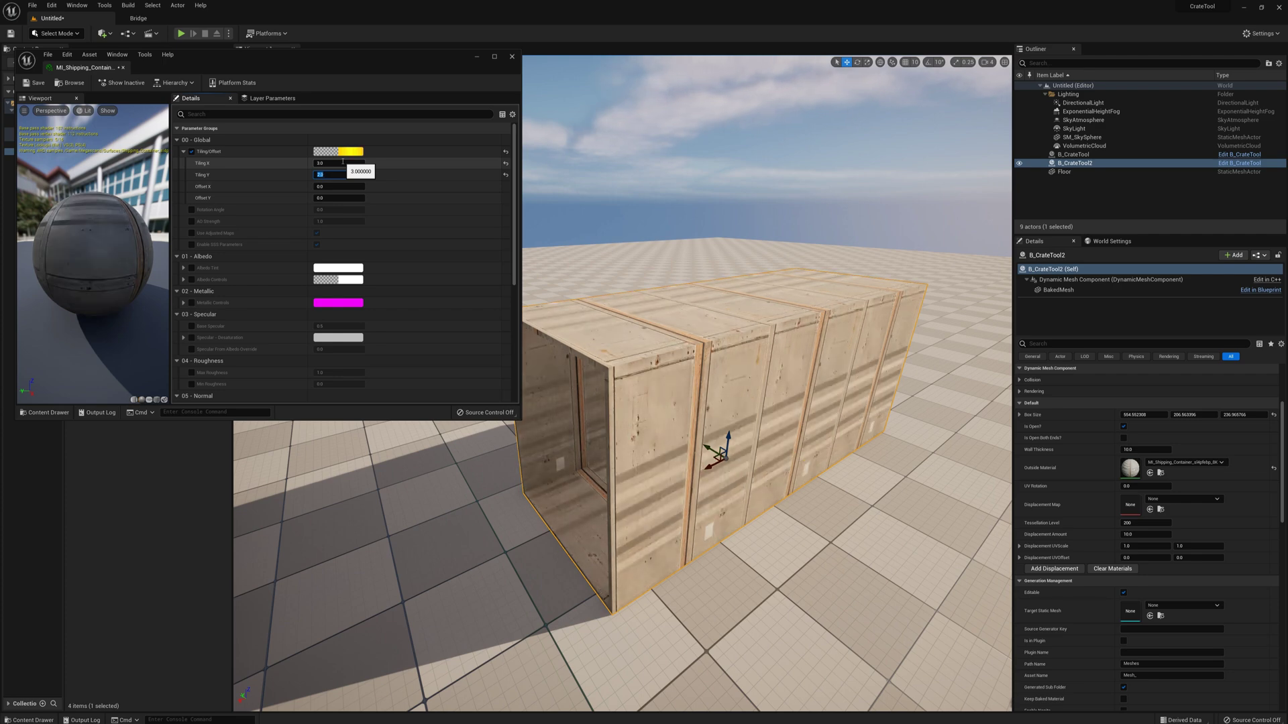
type("3")
key("Return")
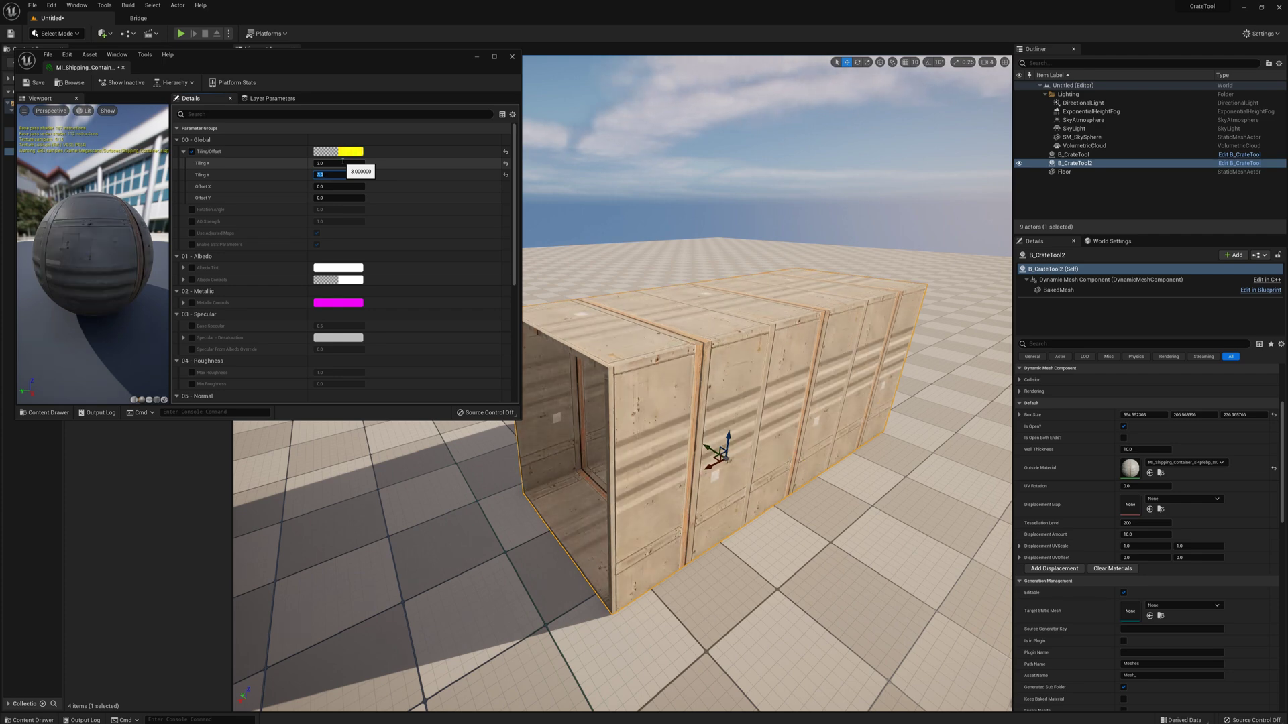
type("4")
key("Return")
type("3")
key("Return")
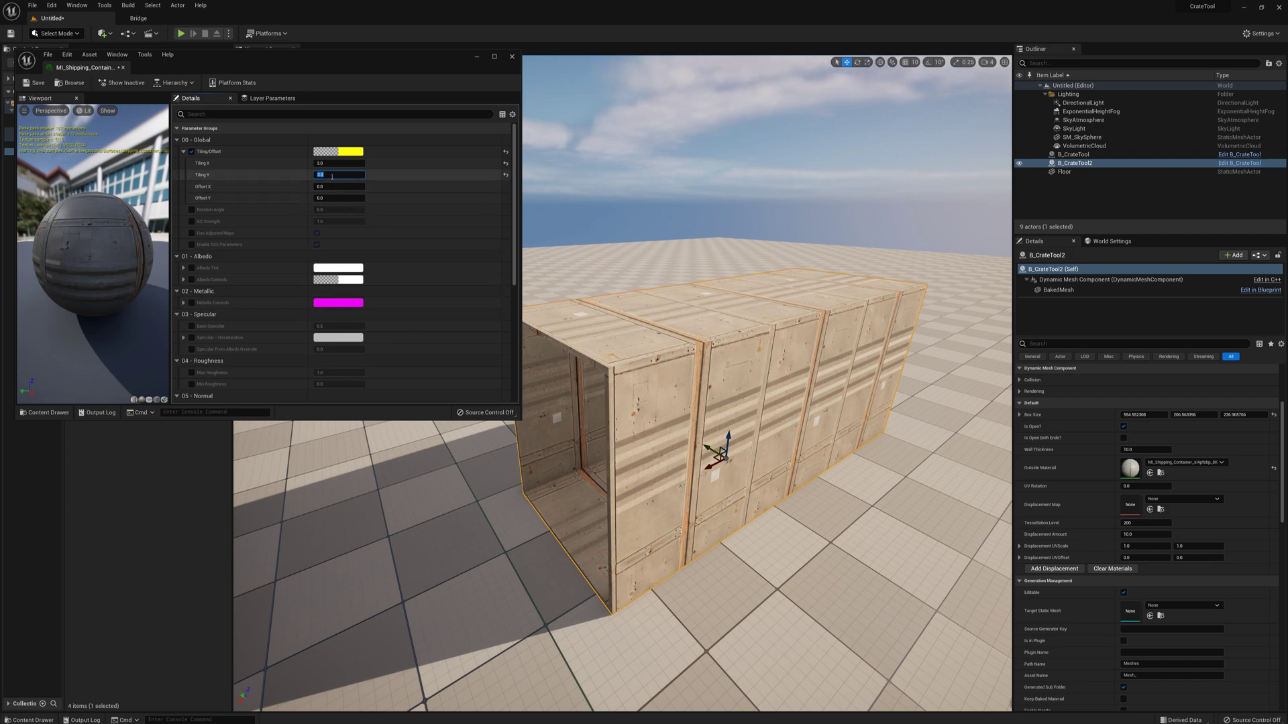
Step: Lower the Shipping Container material's Tiling Y to a fractional value between 2 and 3
mouse_move(328, 174)
left_mouse_down()
mouse_move(342, 174)
mouse_move(329, 175)
left_mouse_up()
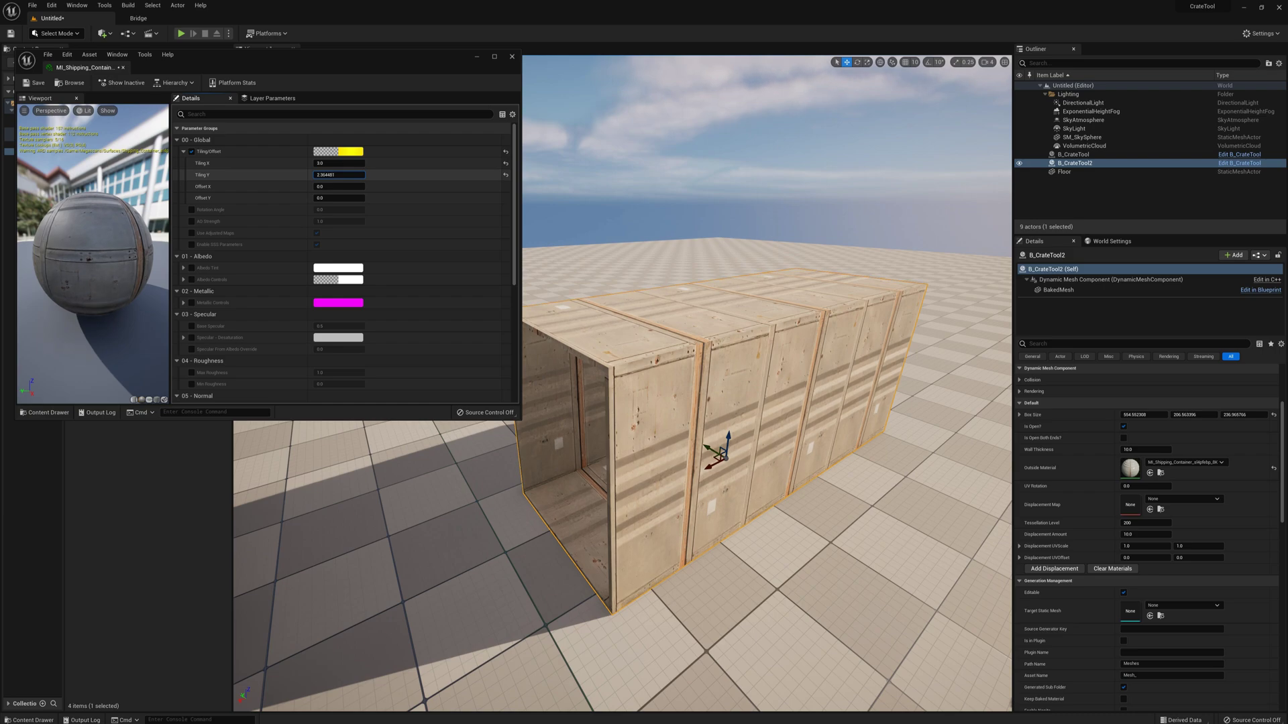
right_click_drag(805, 374, 681, 319)
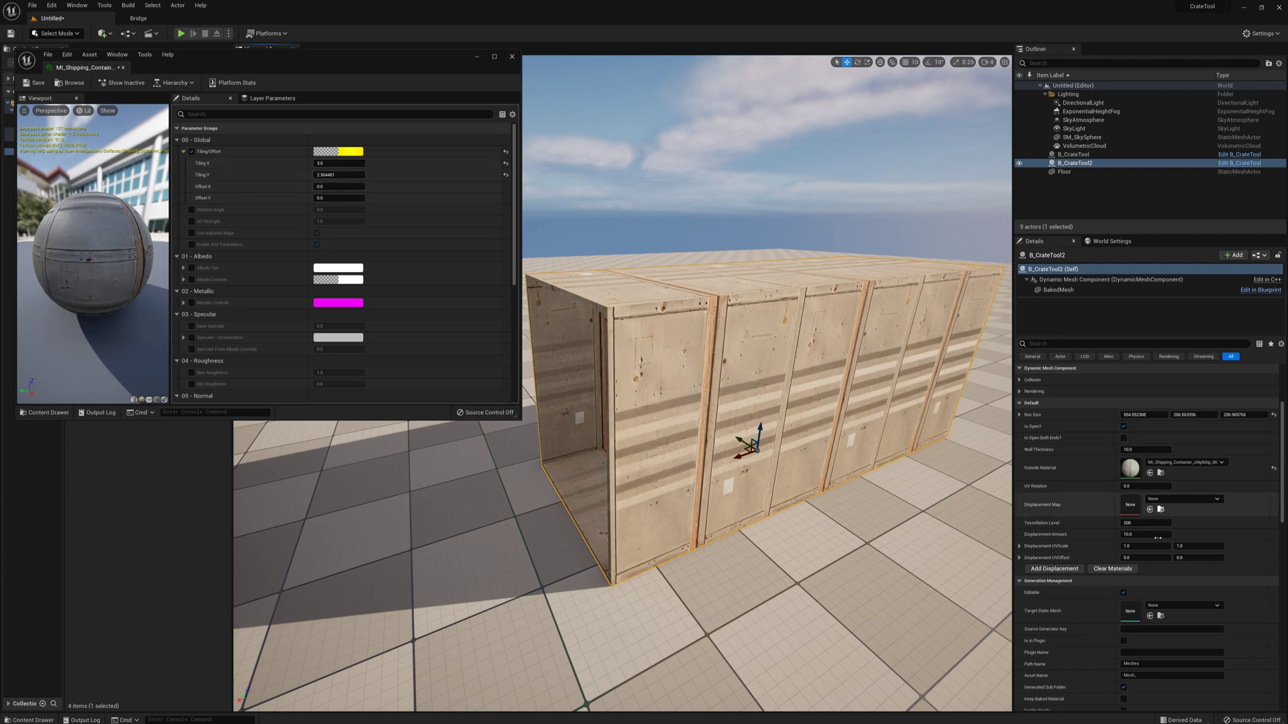
Step: Match the long crate's Displacement UVScale to the material tiling, with X at 3 and Y equal to Tiling Y, and set Displacement Amount to 20
left_click(344, 174)
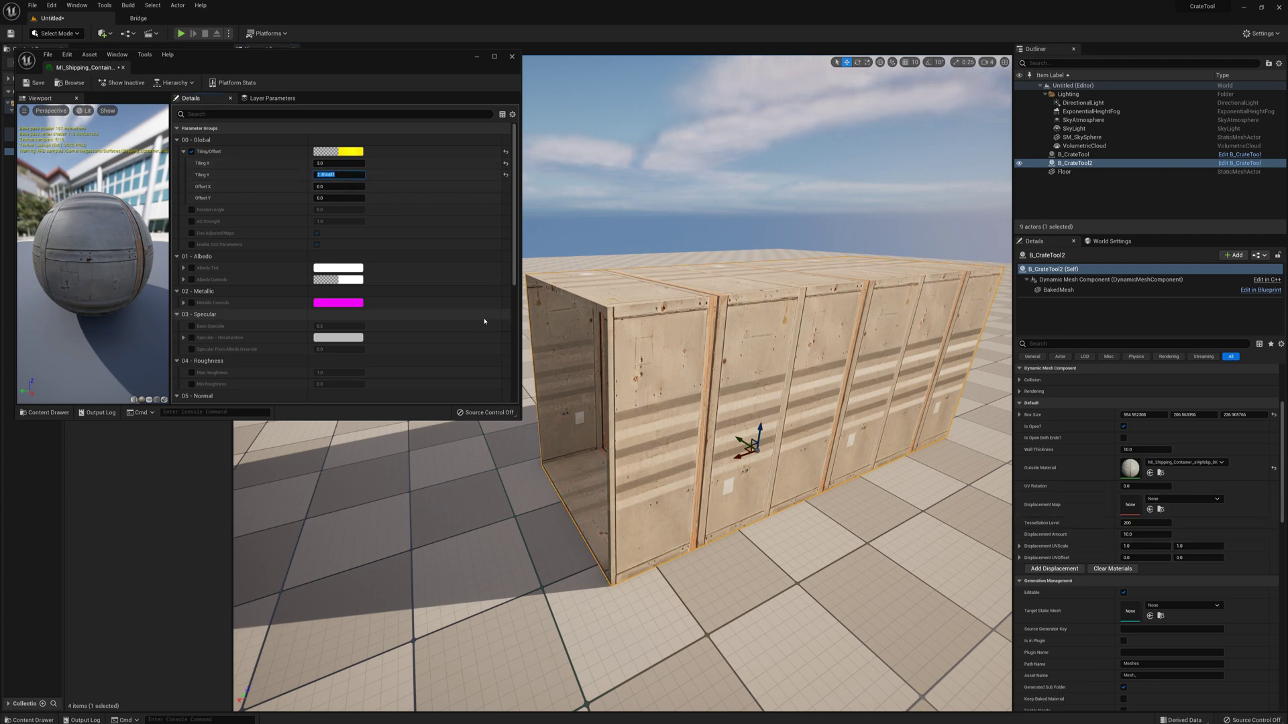
left_click(1143, 547)
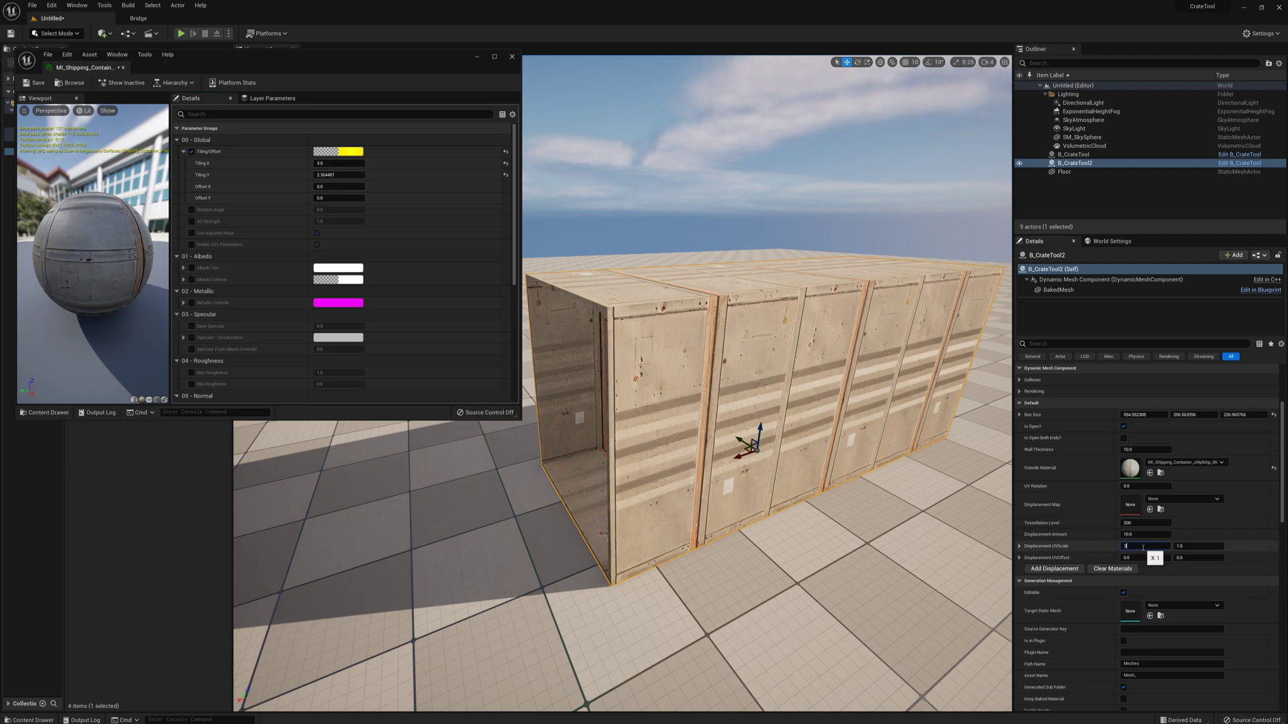
left_click(1192, 546)
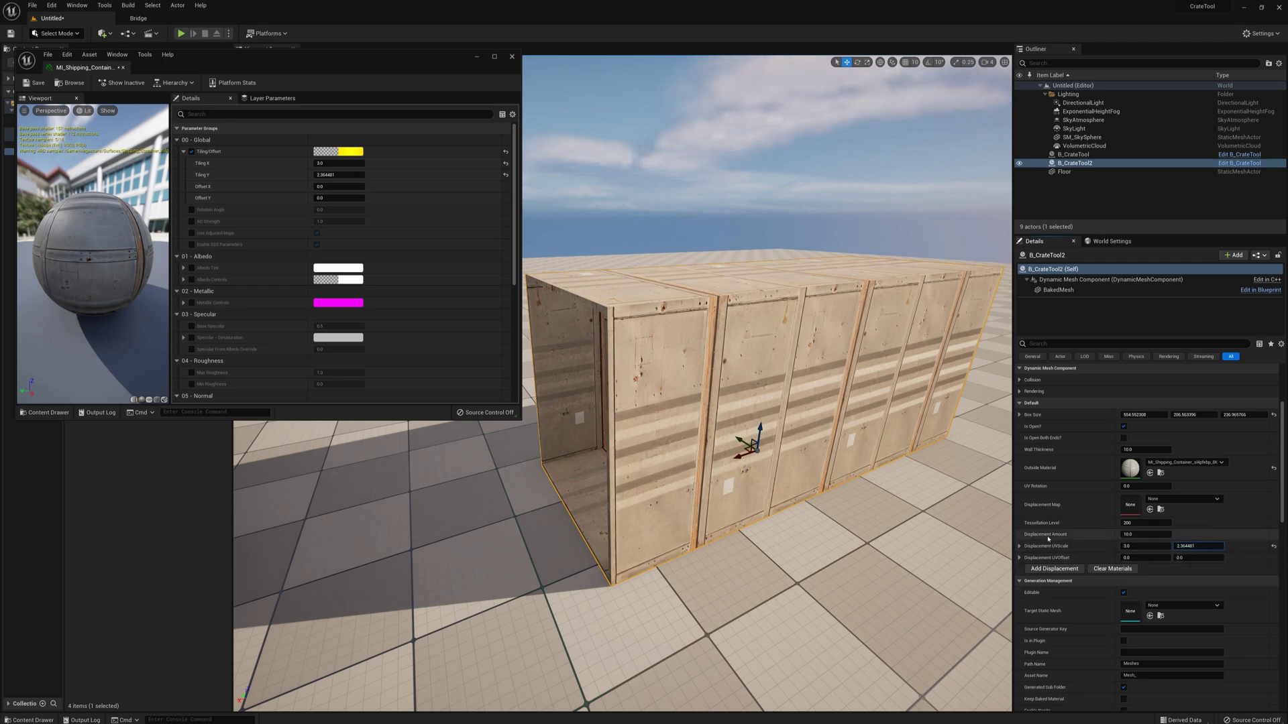
left_click(1137, 535)
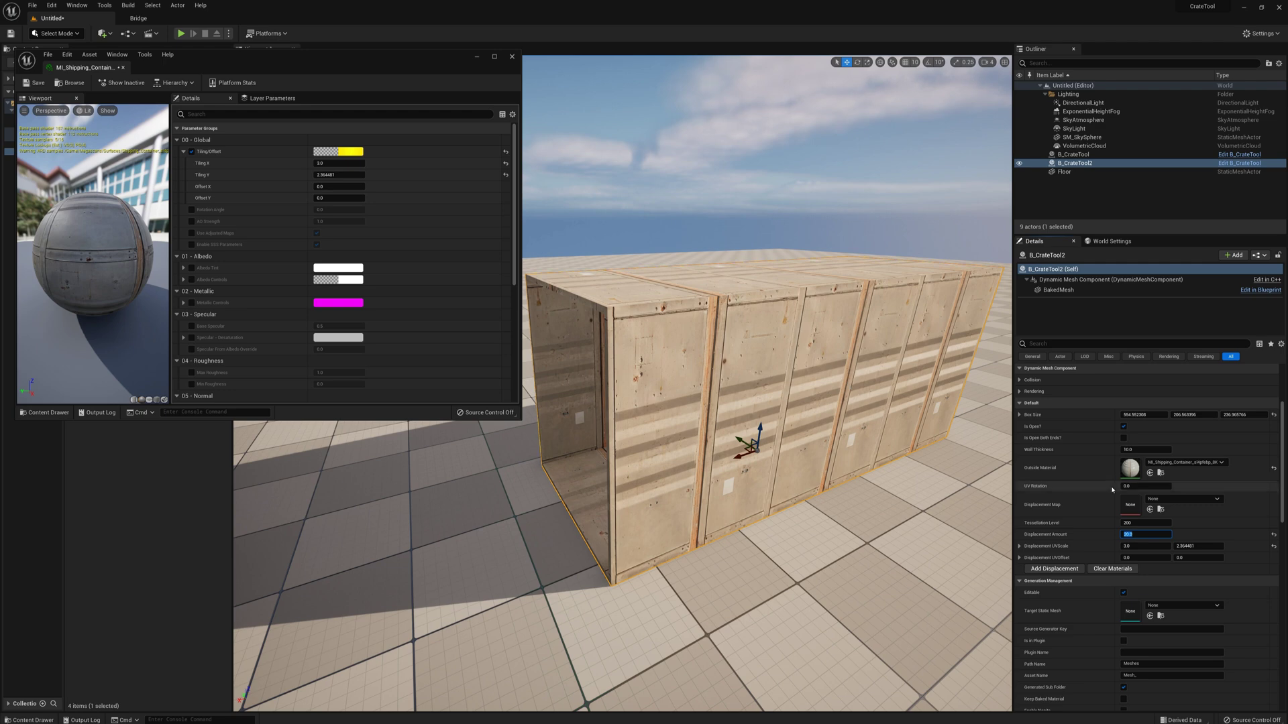
Step: Assign the Shipping Container ORDp texture as the long crate's Displacement Map and close the material instance editor
left_click(1159, 501)
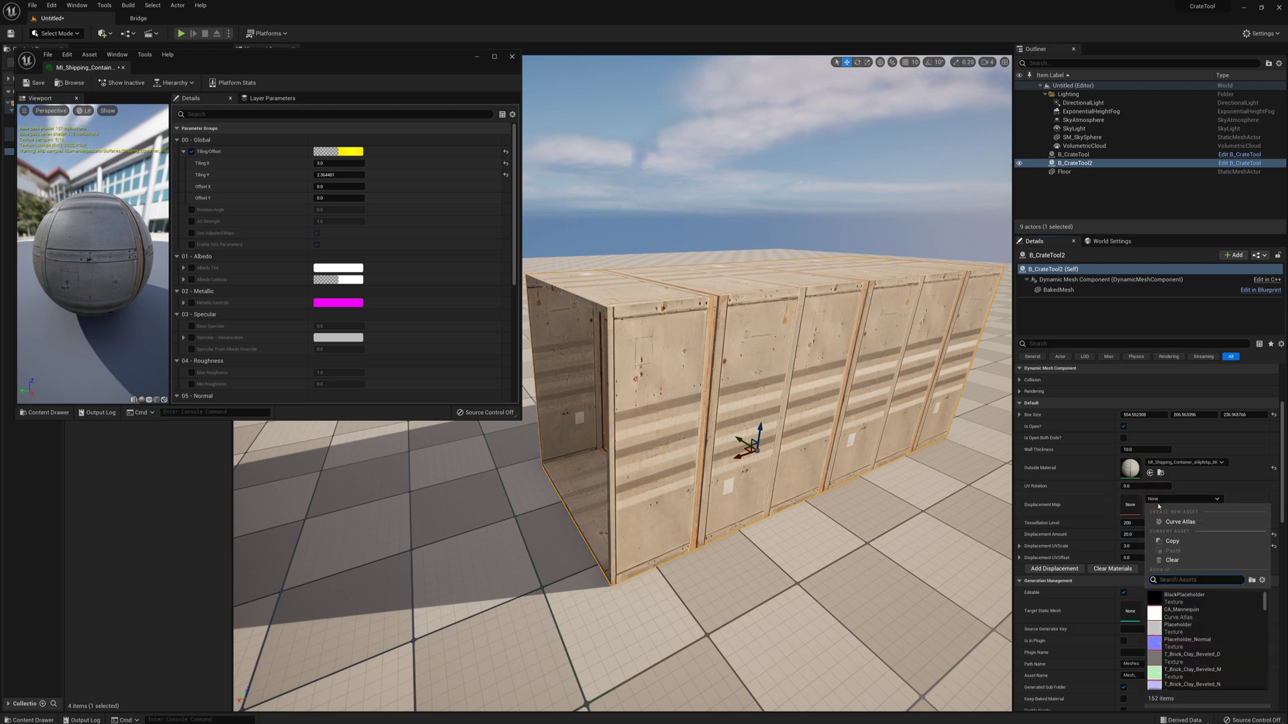
type("shipp")
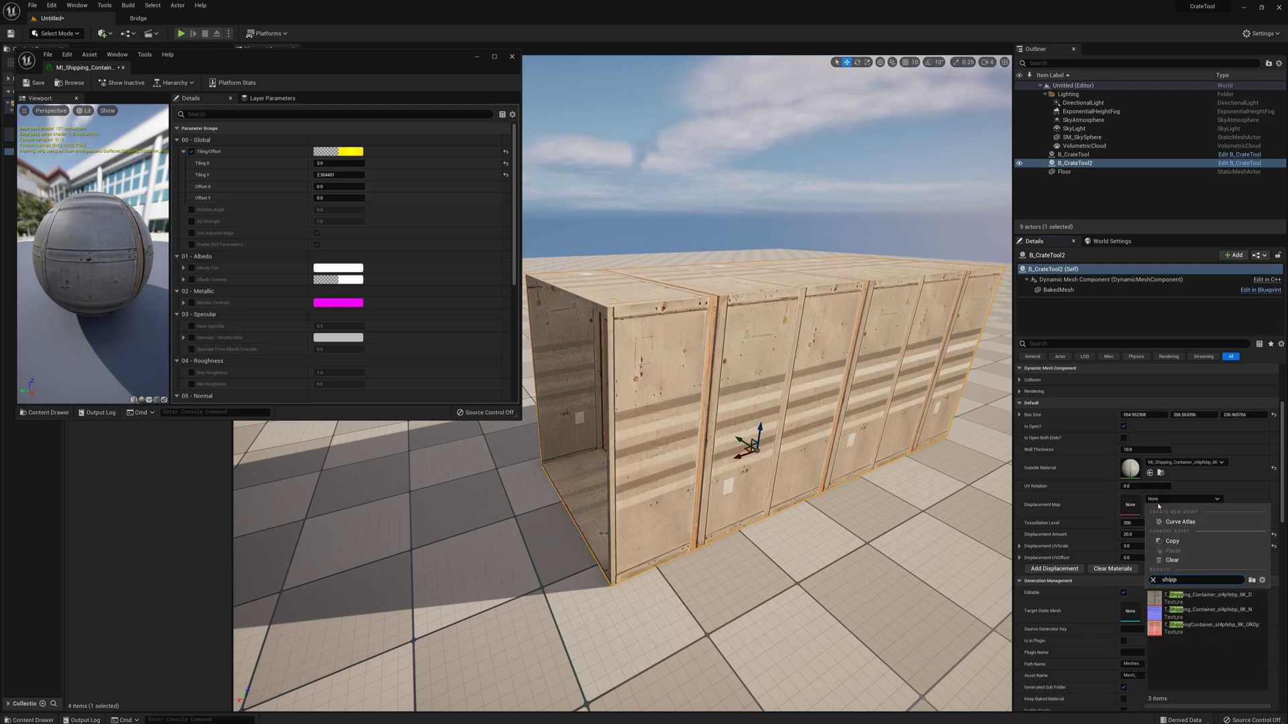
left_click(1236, 628)
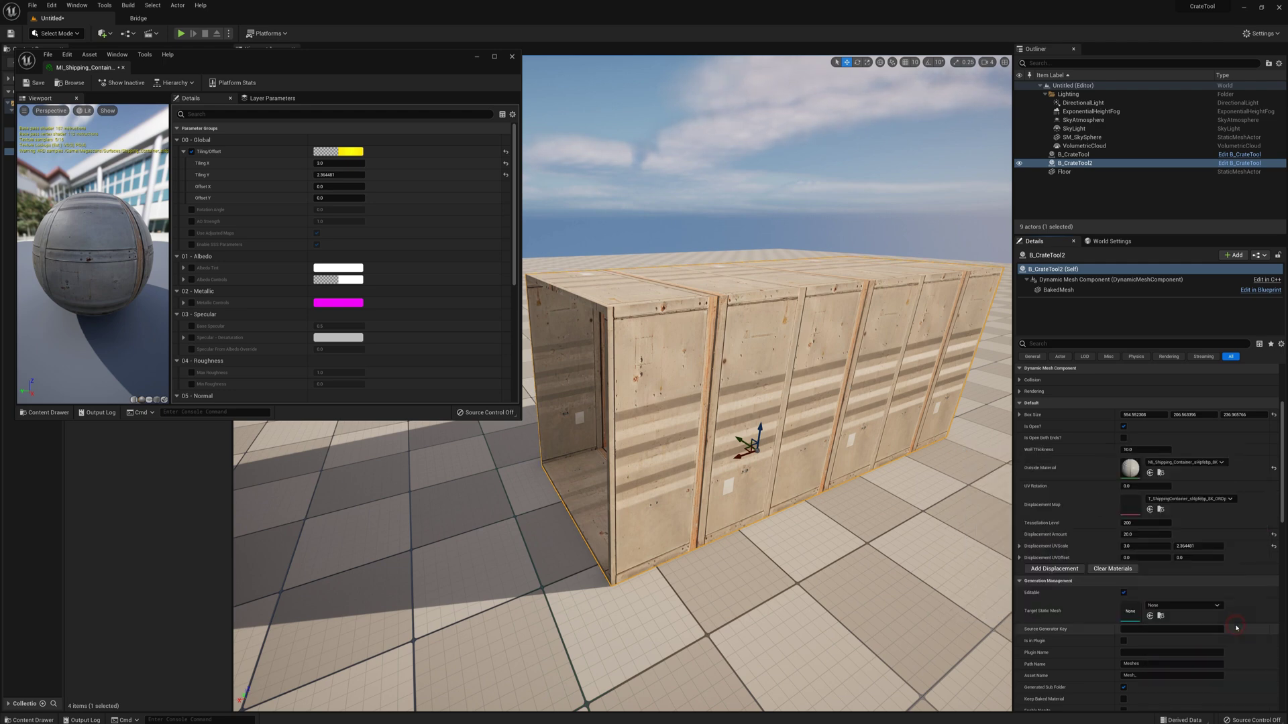
left_click(511, 57)
Step: Show the scene in Lighting Only mode and apply the displacement to B_CrateTool2
left_click(310, 61)
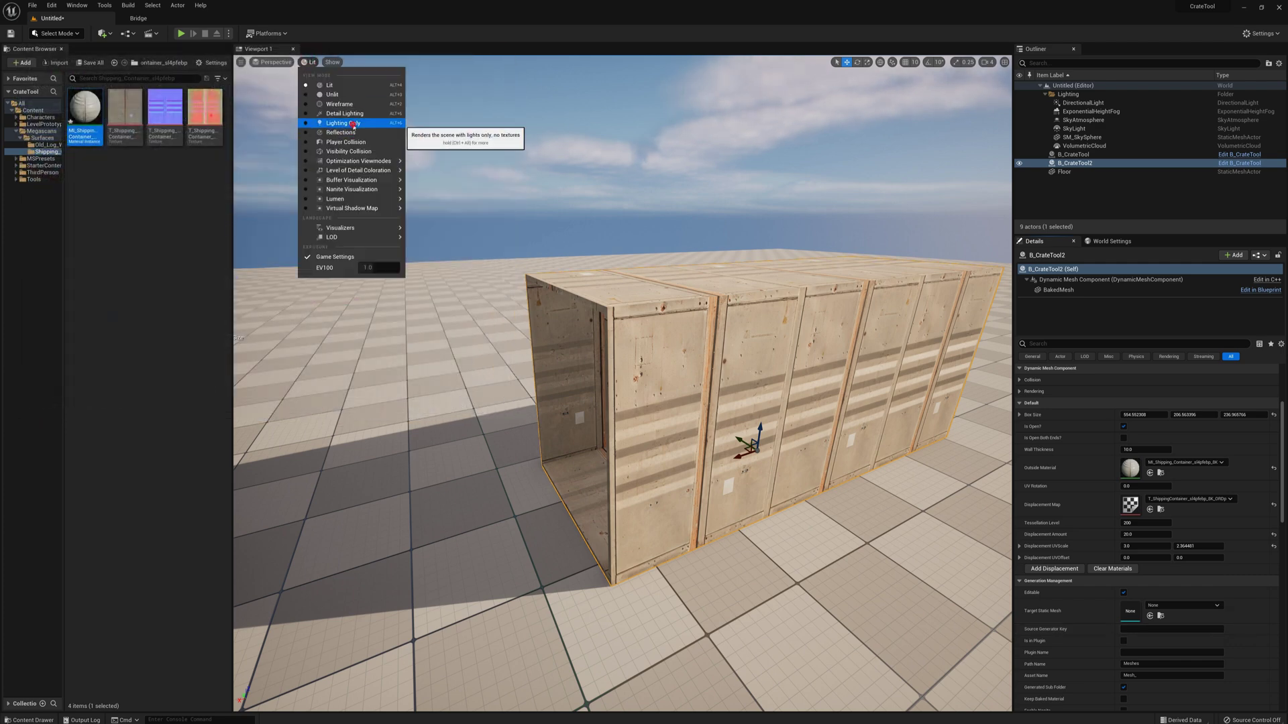
left_click(353, 124)
mouse_move(690, 217)
right_mouse_down()
mouse_move(685, 163)
mouse_move(751, 232)
mouse_move(697, 236)
mouse_move(689, 224)
right_mouse_up()
right_click_drag(624, 389, 607, 365)
left_click(1064, 569)
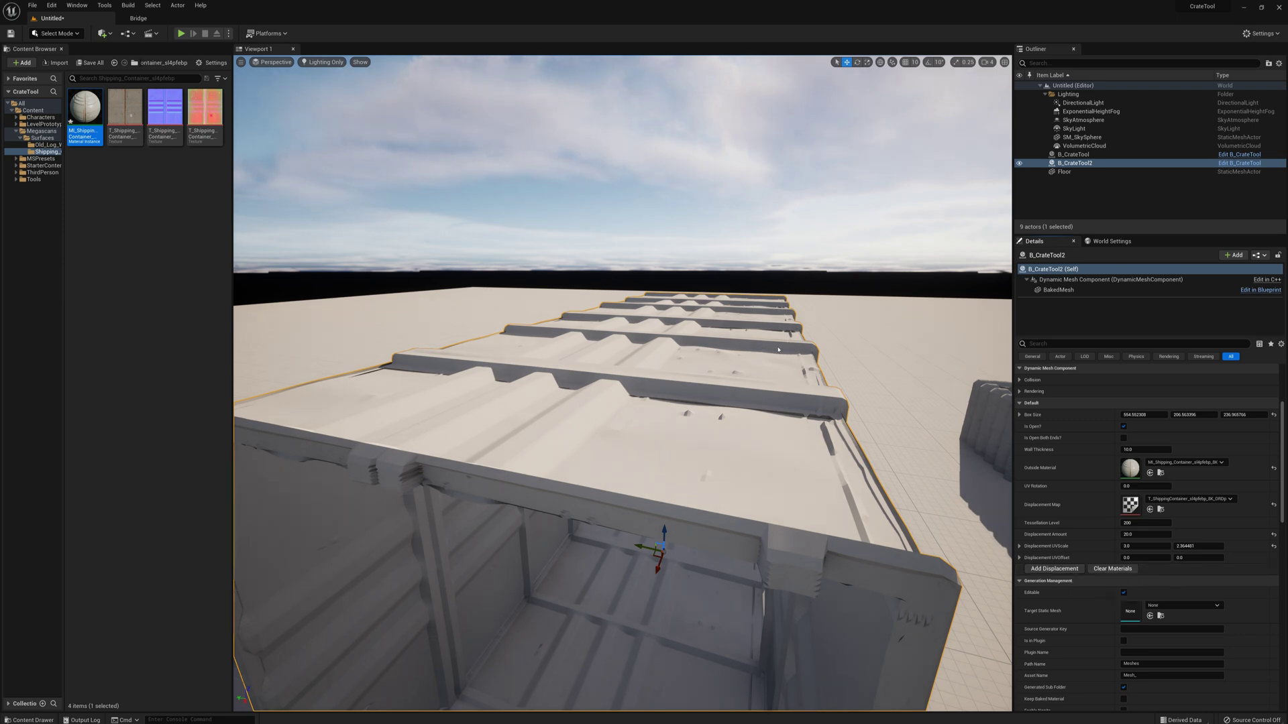
right_click_drag(786, 346, 811, 360)
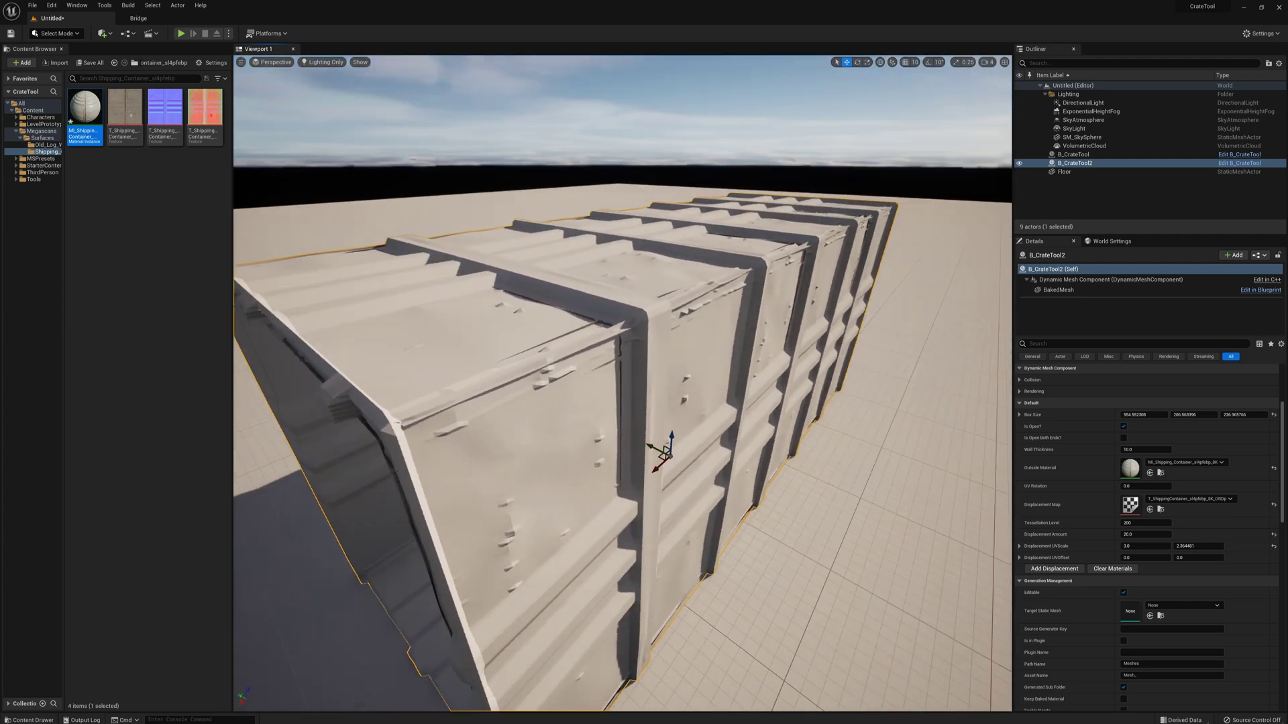
Step: Return the viewport to Lit mode and examine the displaced shipping container up close and from a distance
left_click(314, 64)
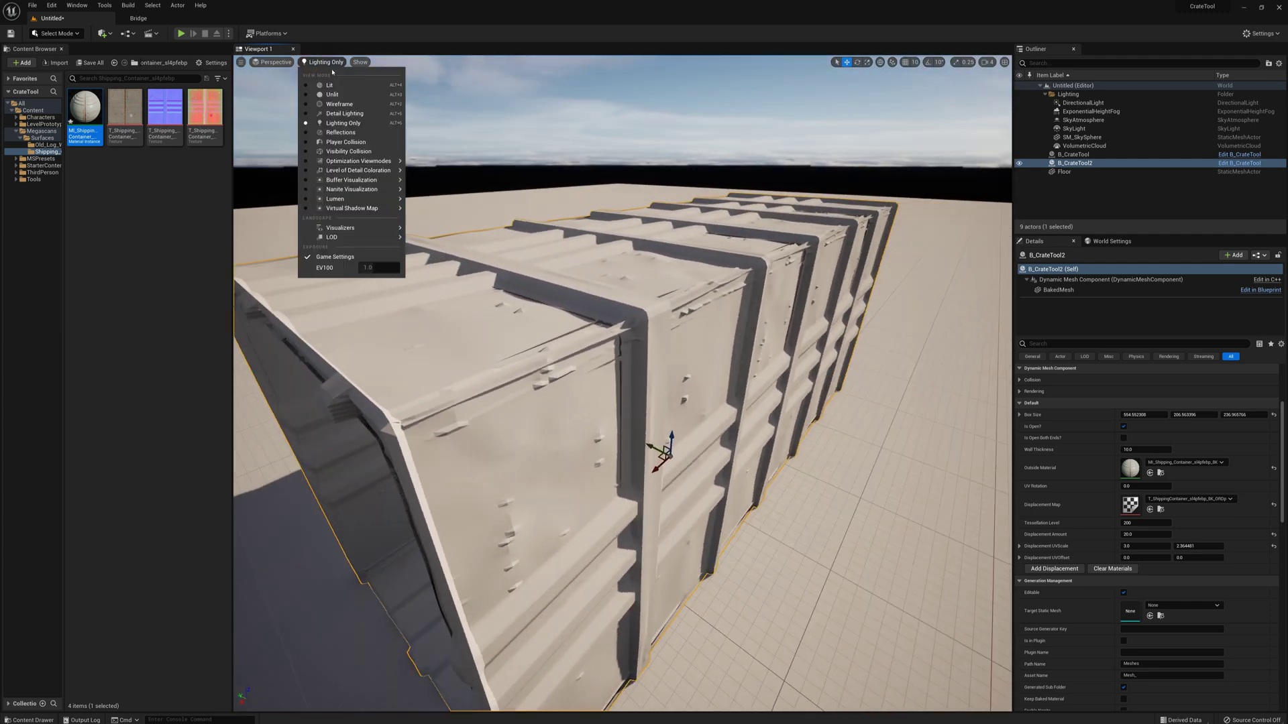
left_click(336, 79)
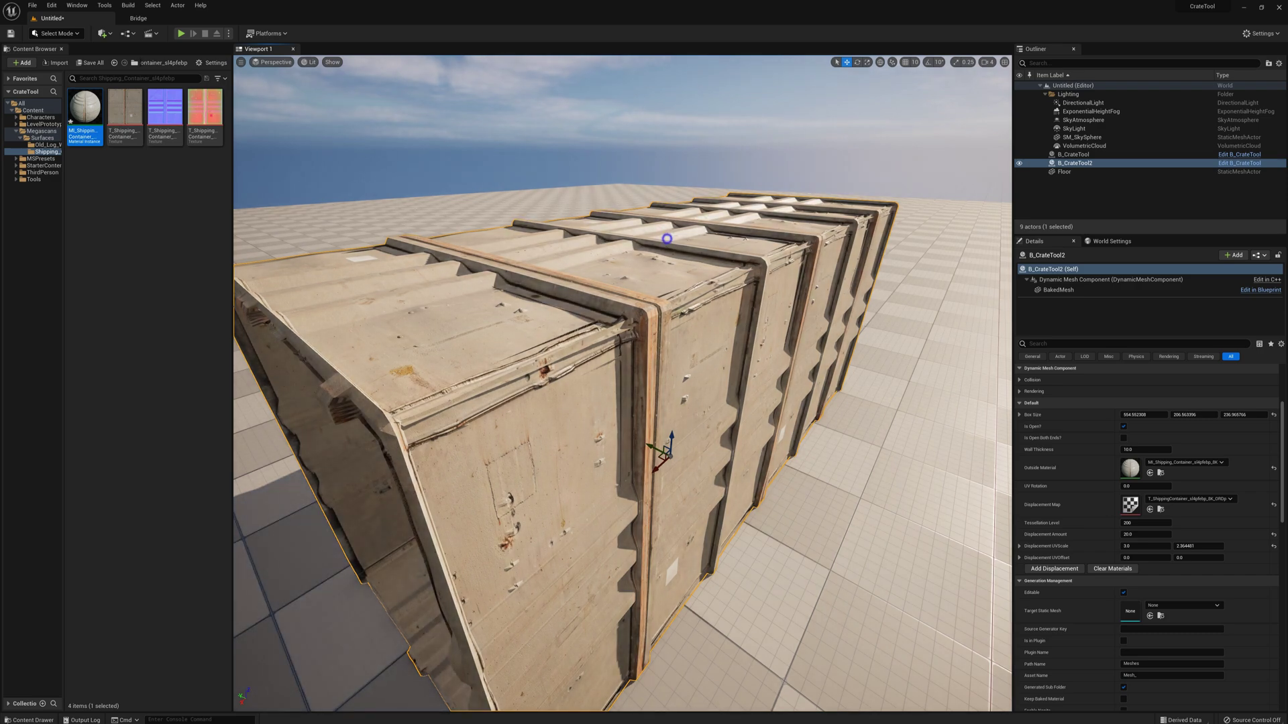
right_click_drag(667, 239, 661, 249)
mouse_move(595, 282)
right_mouse_down()
mouse_move(585, 275)
mouse_move(596, 282)
right_mouse_up()
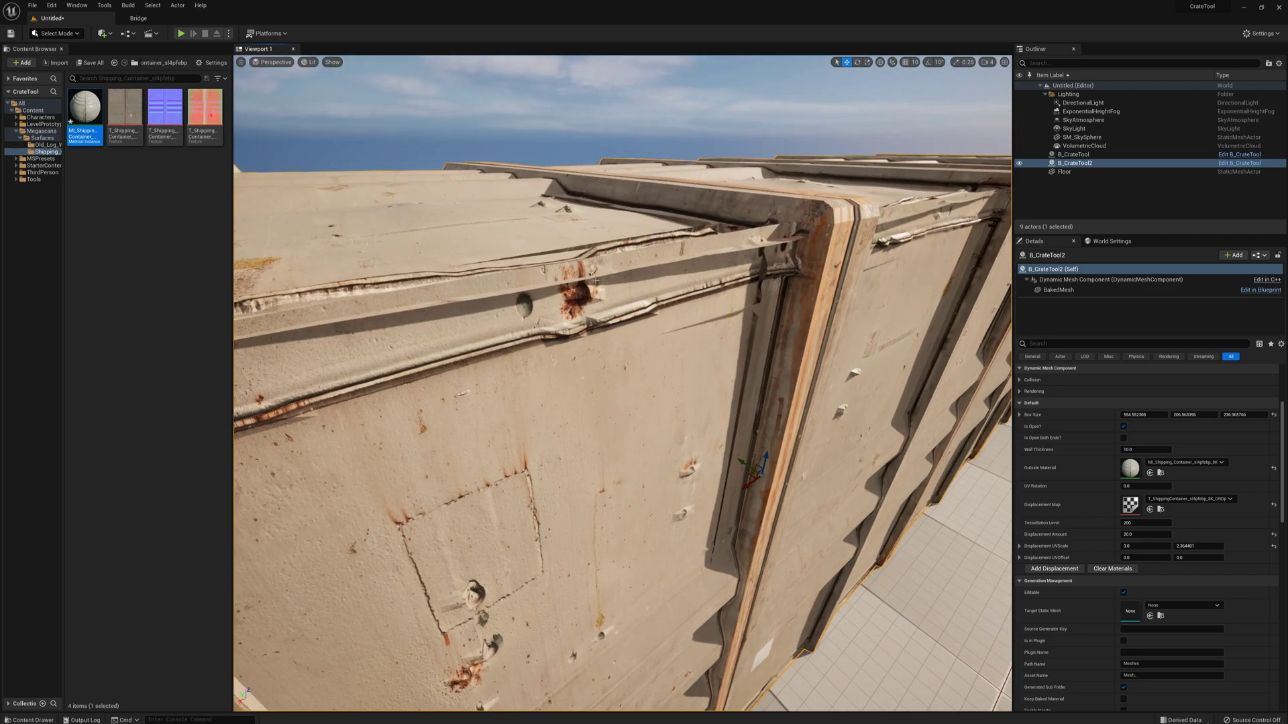
right_click_drag(672, 297, 677, 288)
left_click(727, 230)
right_click_drag(694, 232, 728, 244)
right_click_drag(589, 240, 538, 311)
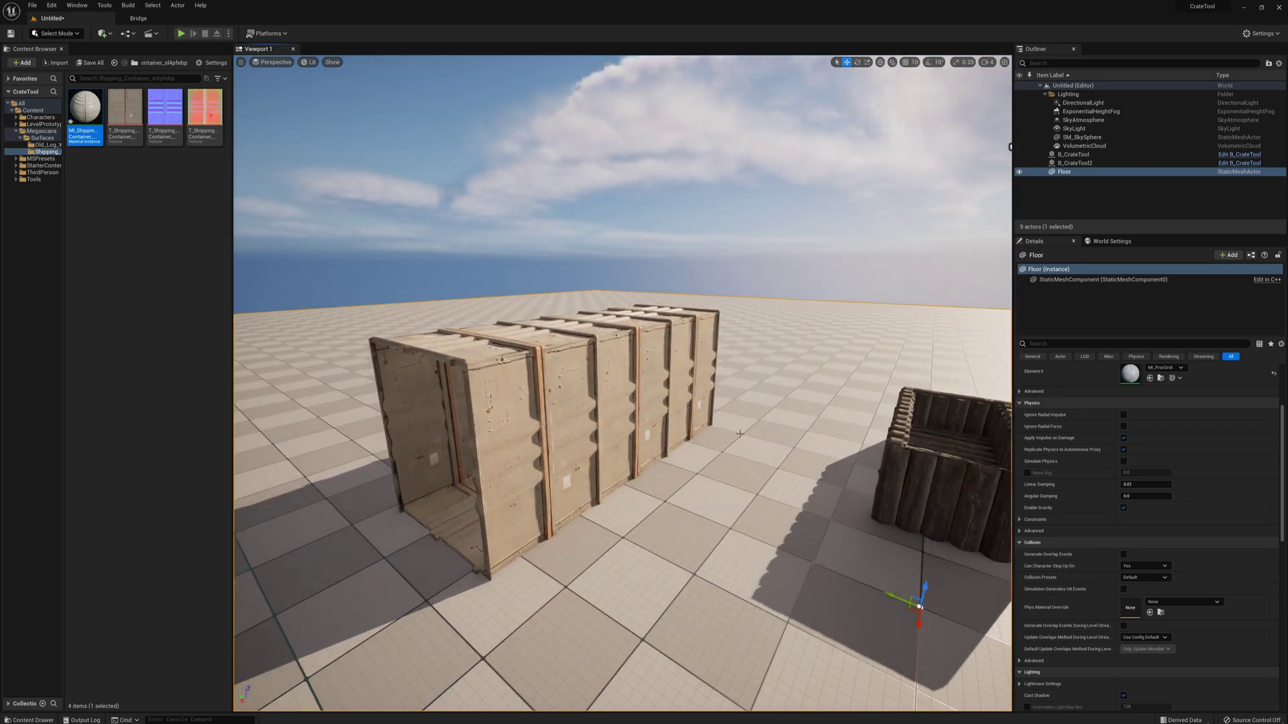
Step: Generate a new static mesh from the log crate, B_CrateTool
left_click(919, 475)
scroll(1110, 591, "down", 5)
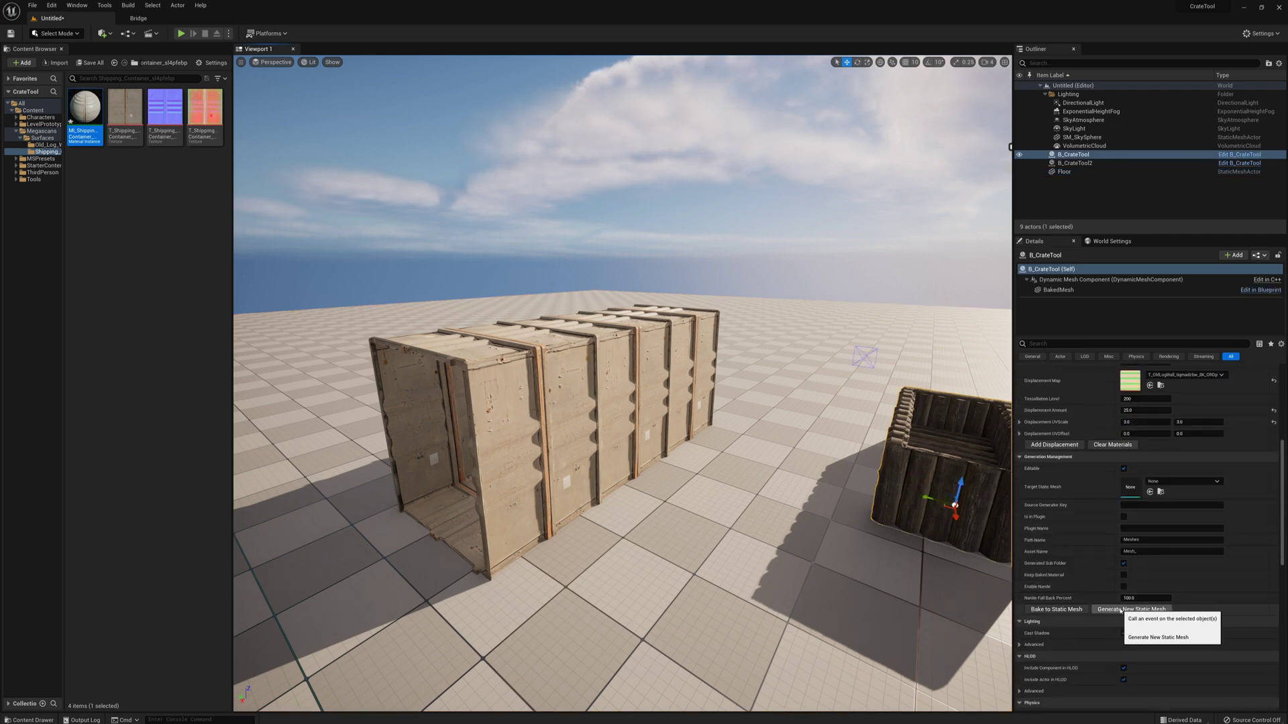
left_click(1120, 610)
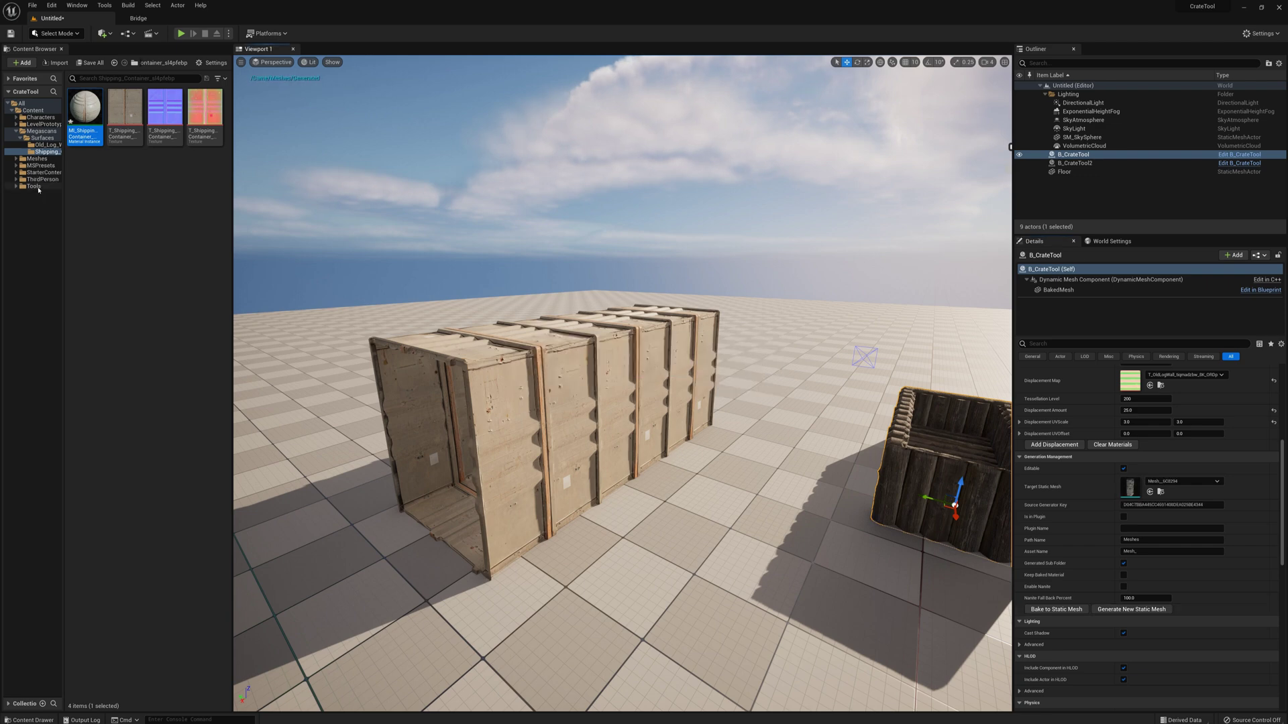
Step: Enable Nanite on the log crate's static mesh in the Meshes/Generated folder
left_click(37, 159)
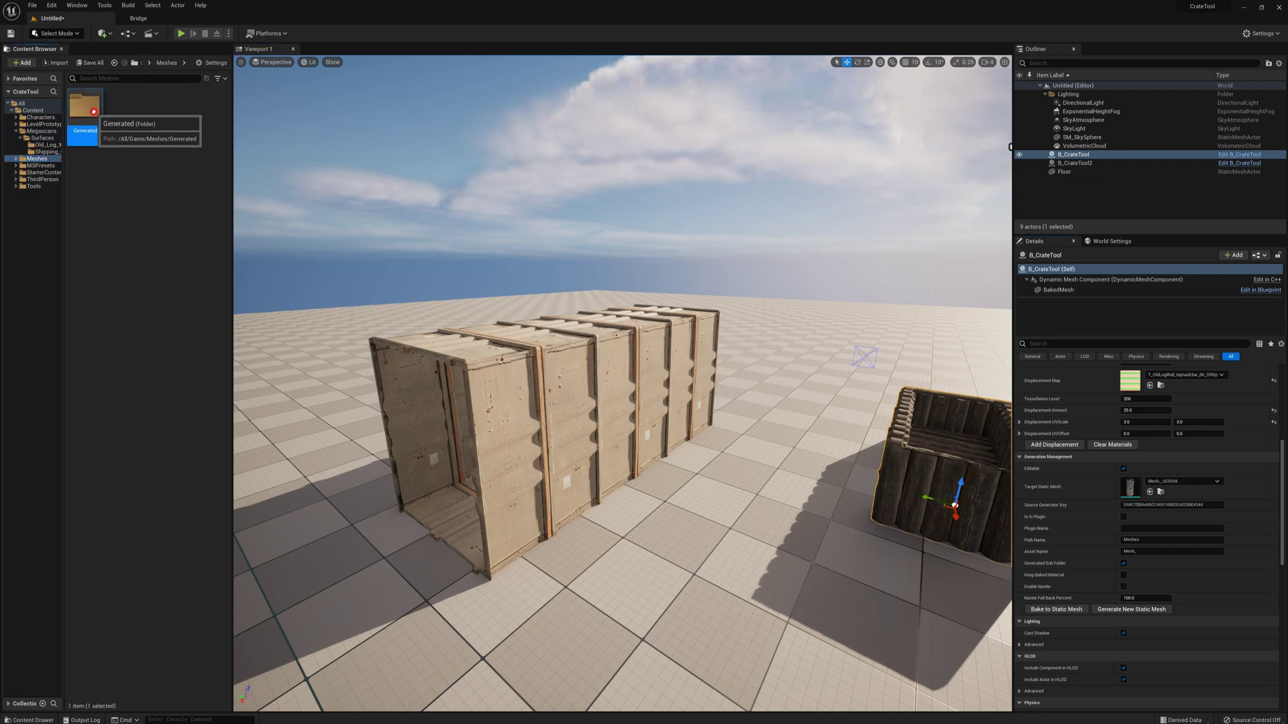
double_click(84, 111)
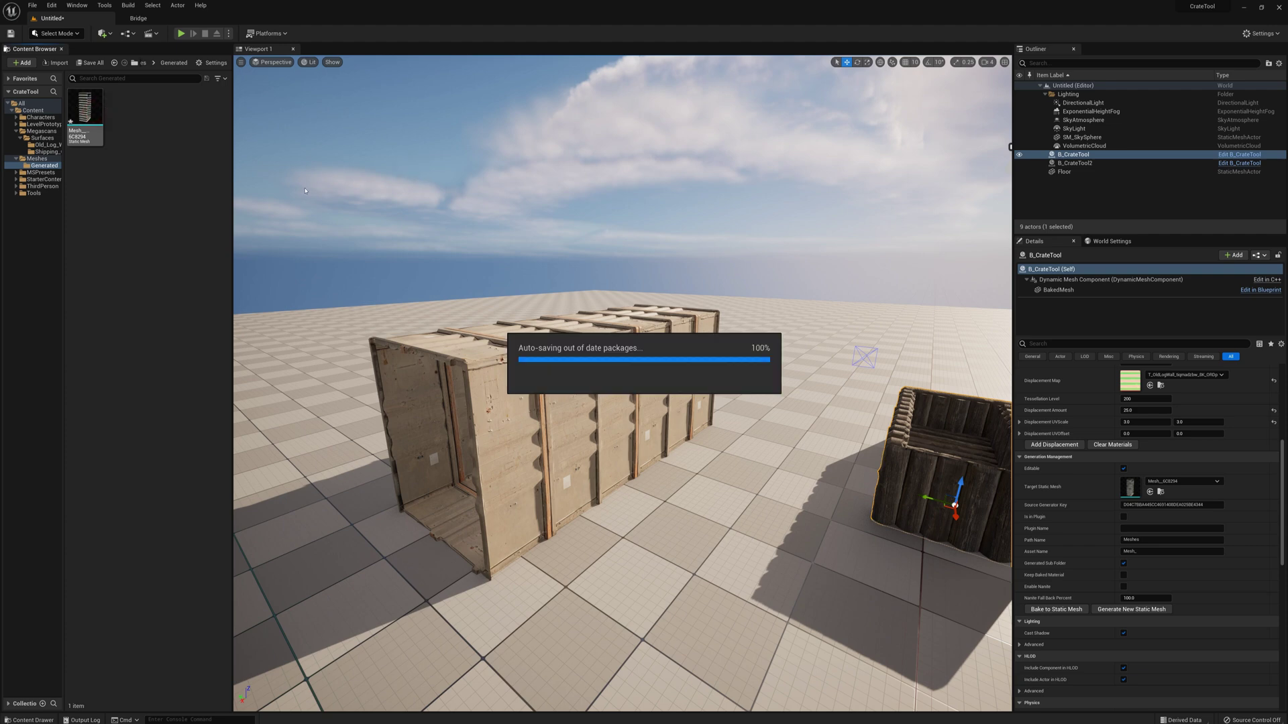
left_click(87, 104)
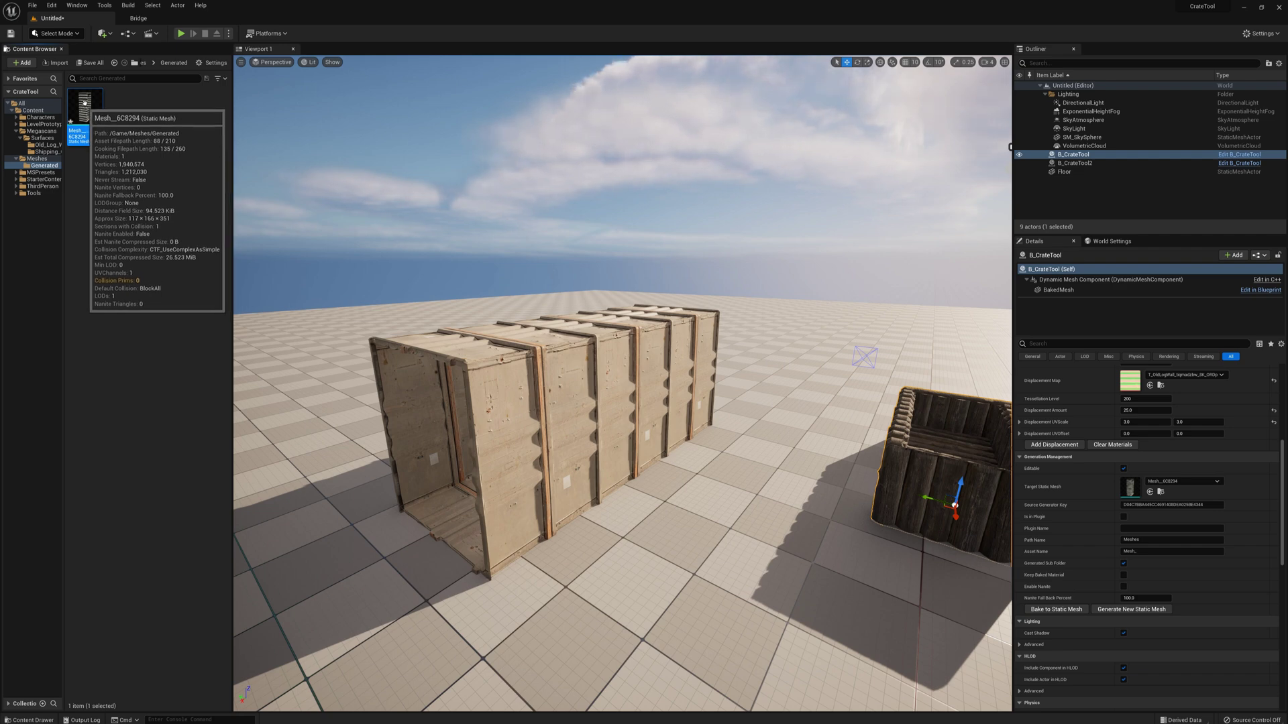
right_click(86, 105)
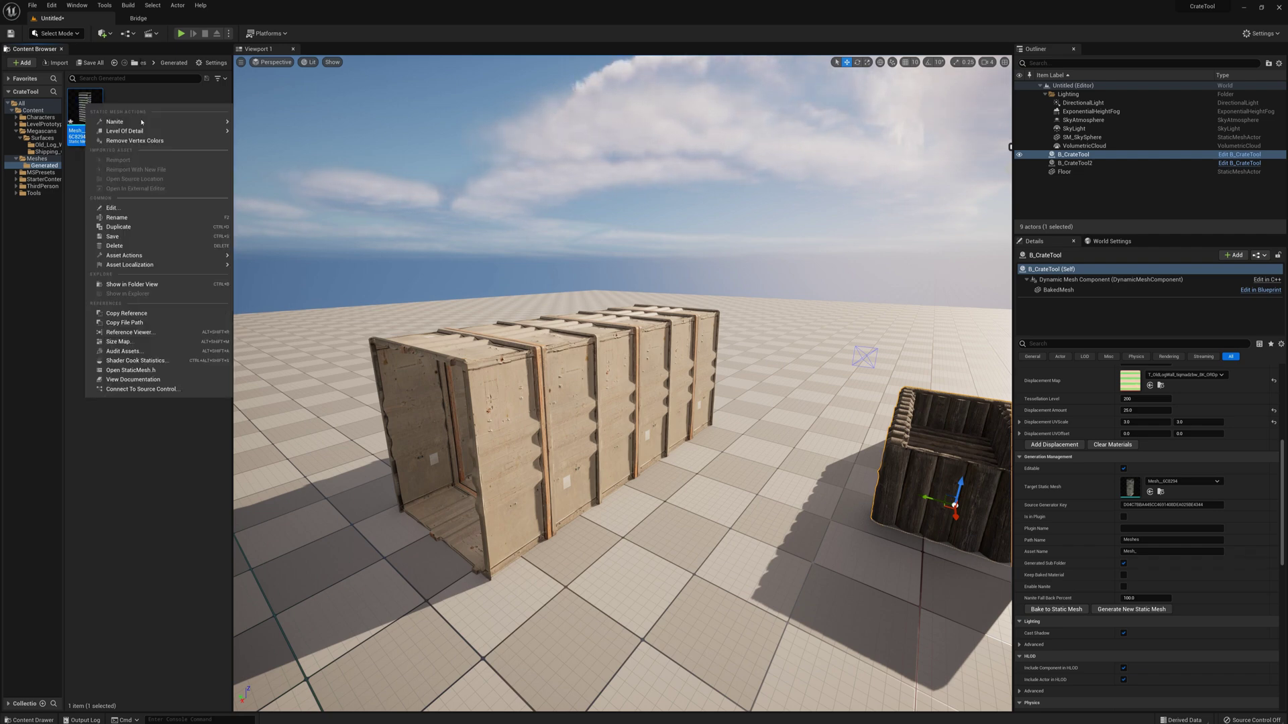
mouse_move(201, 120)
left_click(253, 124)
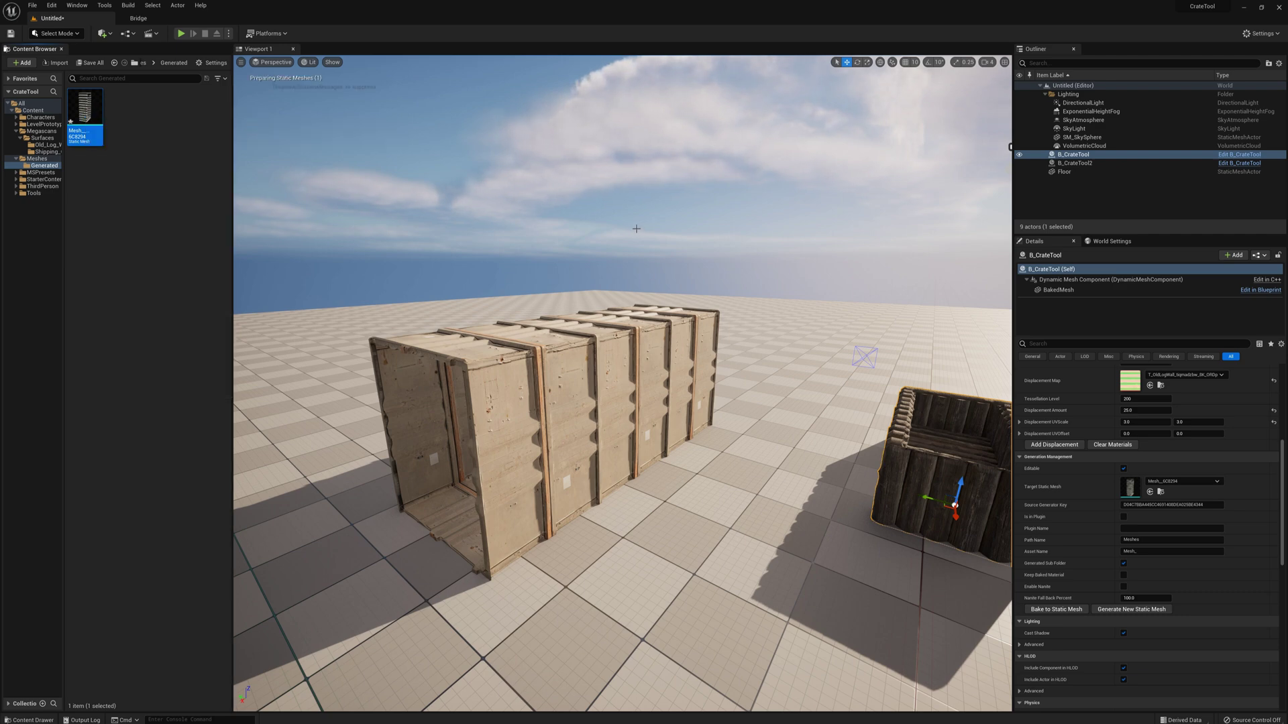
Step: Place the generated log crate mesh on the floor in front of the shipping container
key("s")
right_click_drag(657, 324, 751, 325)
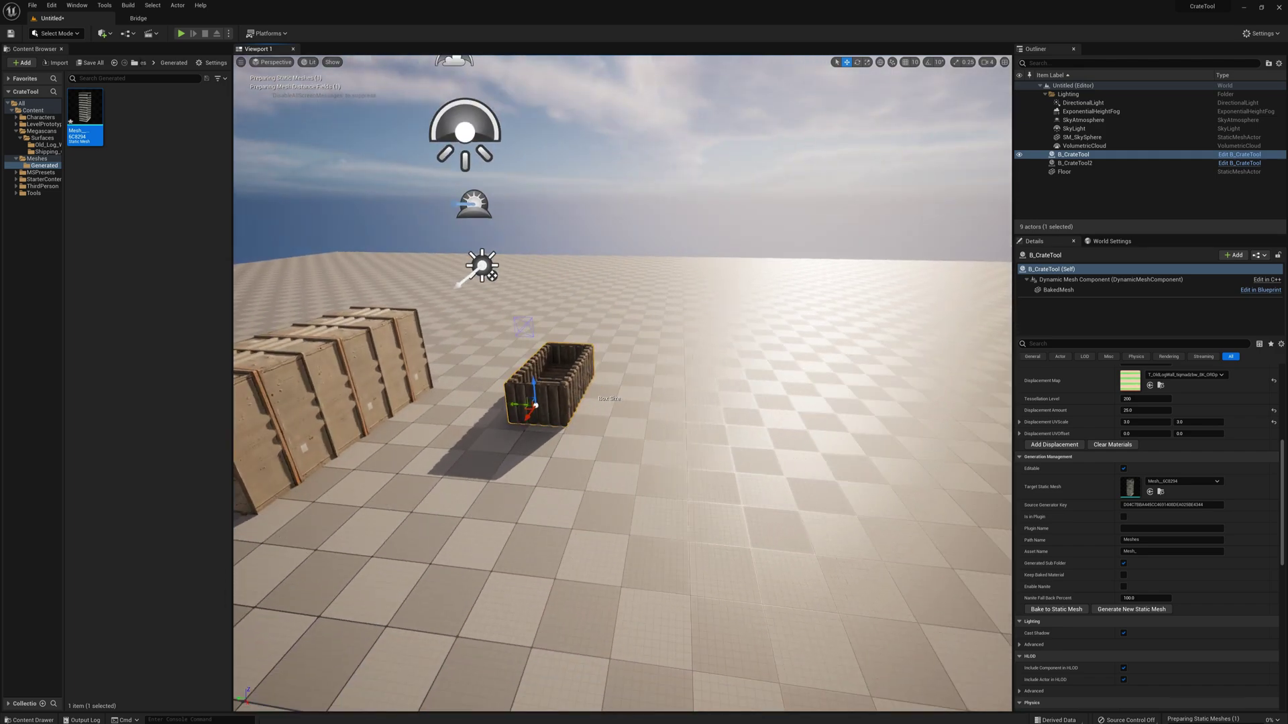
right_click_drag(657, 324, 524, 329)
left_click(89, 123)
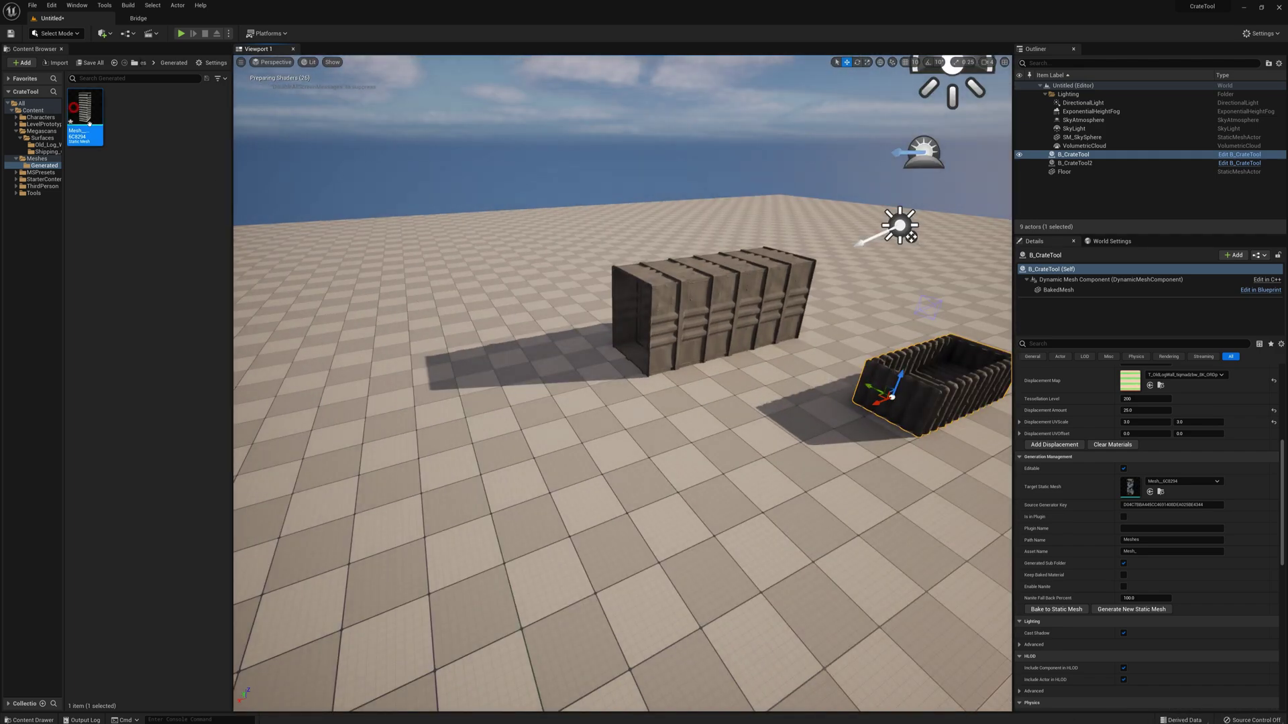
left_click_drag(478, 433, 479, 434)
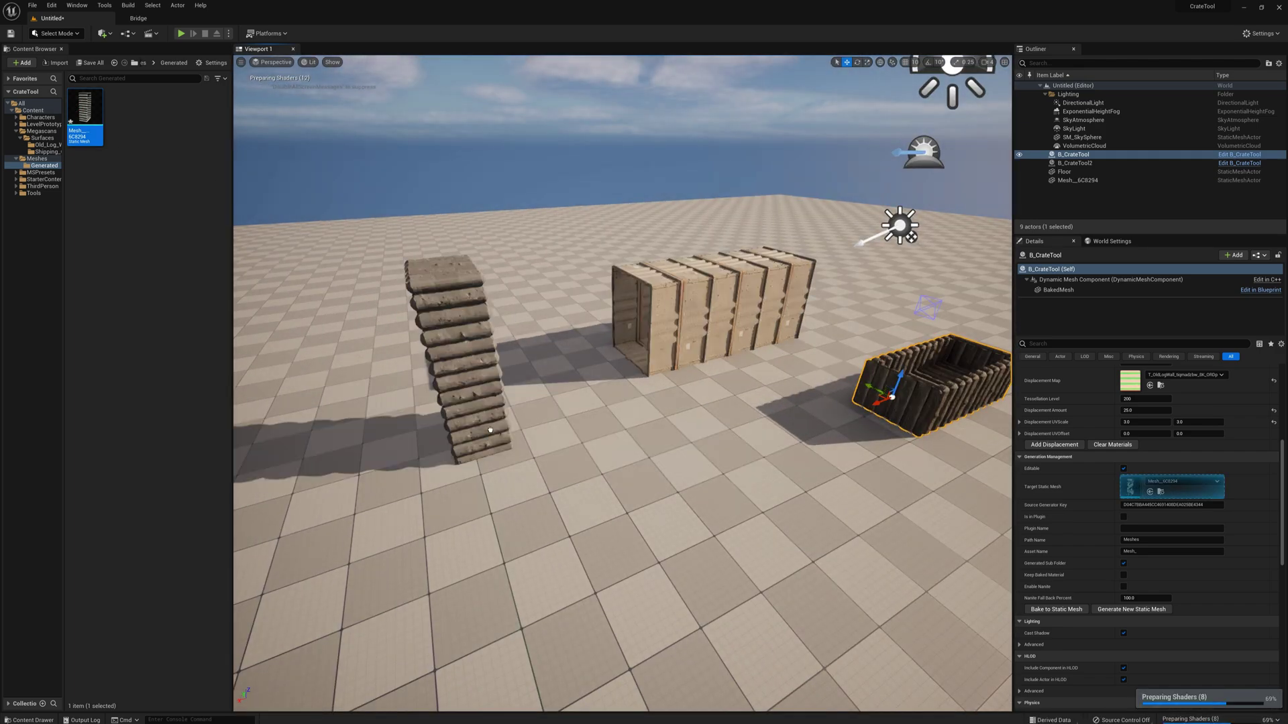
Step: Rotate the placed log crate mesh from upright to lying flat on the floor
key("w")
mouse_move(479, 434)
right_mouse_down()
mouse_move(403, 409)
mouse_move(456, 456)
mouse_move(463, 439)
right_mouse_up()
key("a")
key("e")
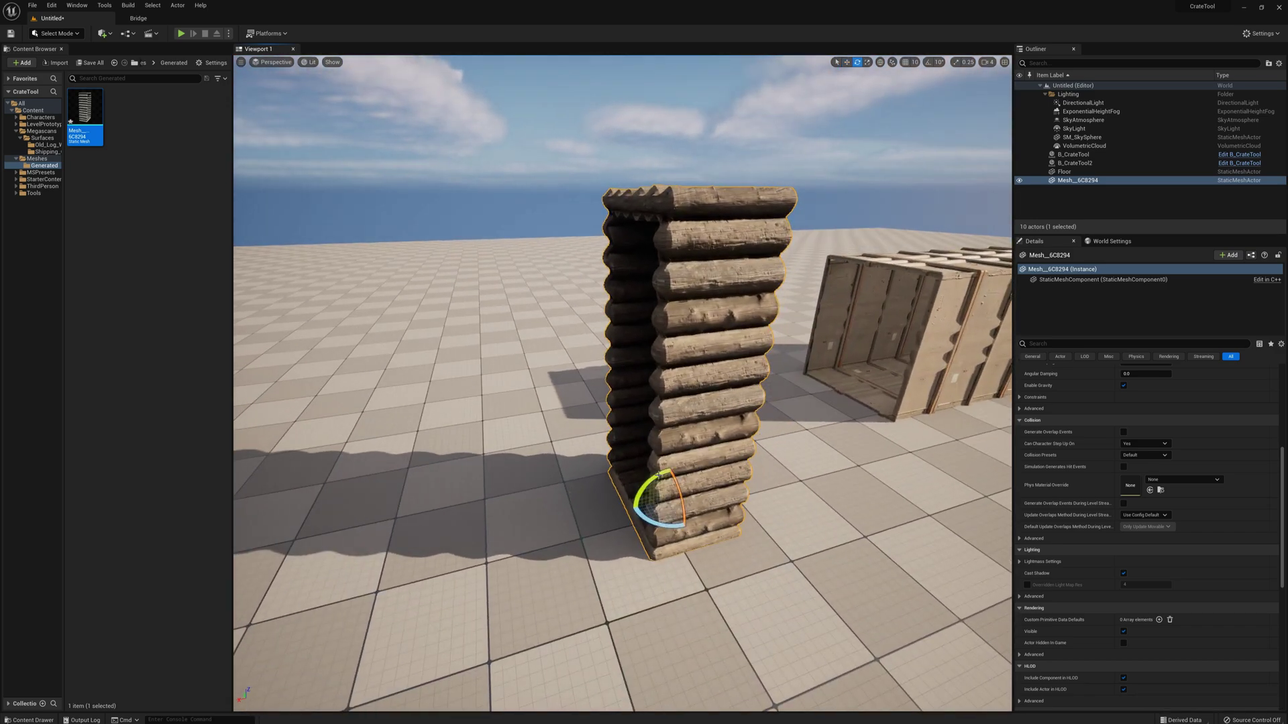
left_click_drag(650, 481, 669, 441)
key("w")
key("d")
right_click_drag(669, 441, 532, 378)
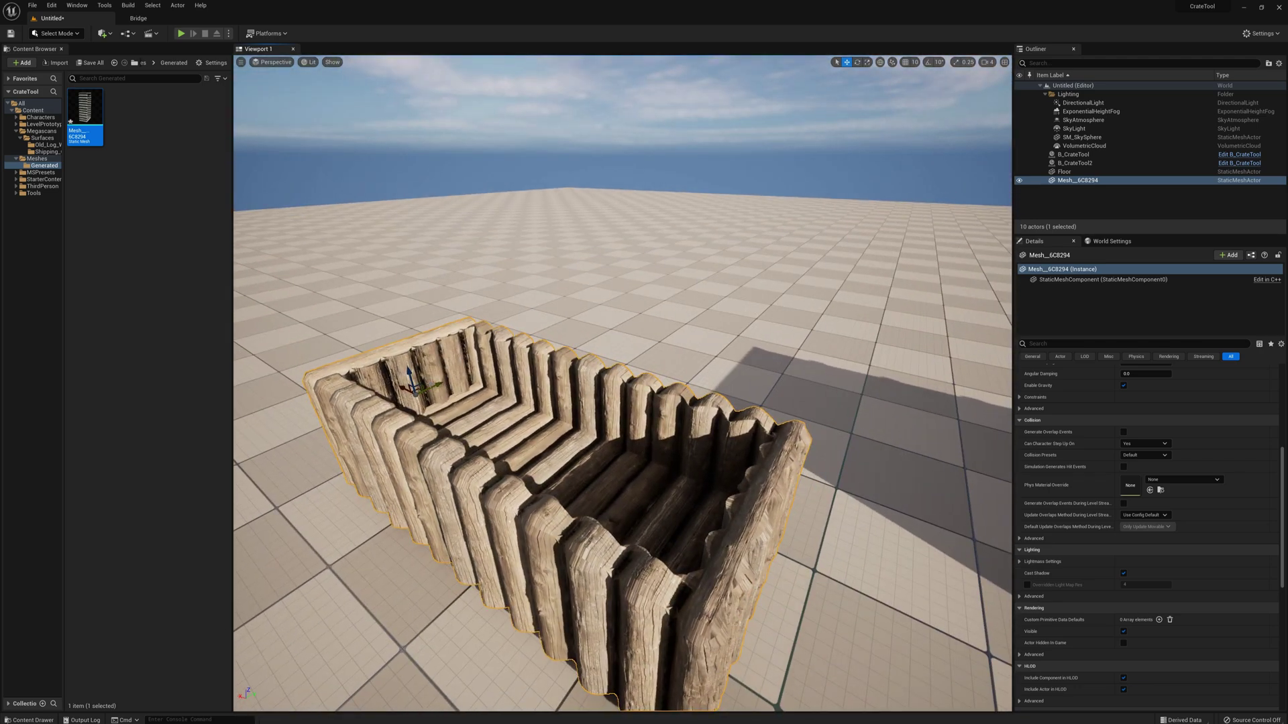
Step: Make two copies of the placed log crate mesh
left_click_drag(416, 389, 393, 243, "alt")
right_click_drag(393, 243, 510, 222)
key("s")
right_click_drag(520, 338, 698, 329)
Step: Duplicate the shipping container, B_CrateTool2
left_click(650, 373)
key("w")
key("a")
right_click_drag(585, 364, 663, 397)
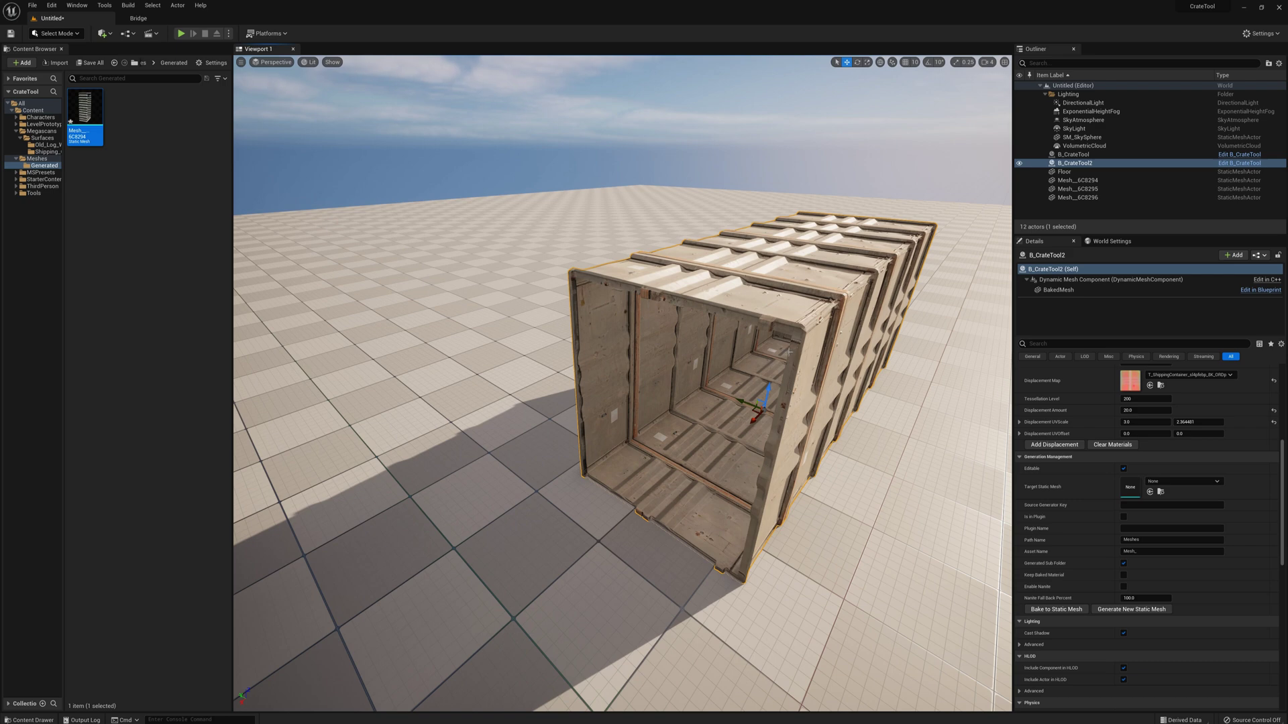
key("ctrl+d")
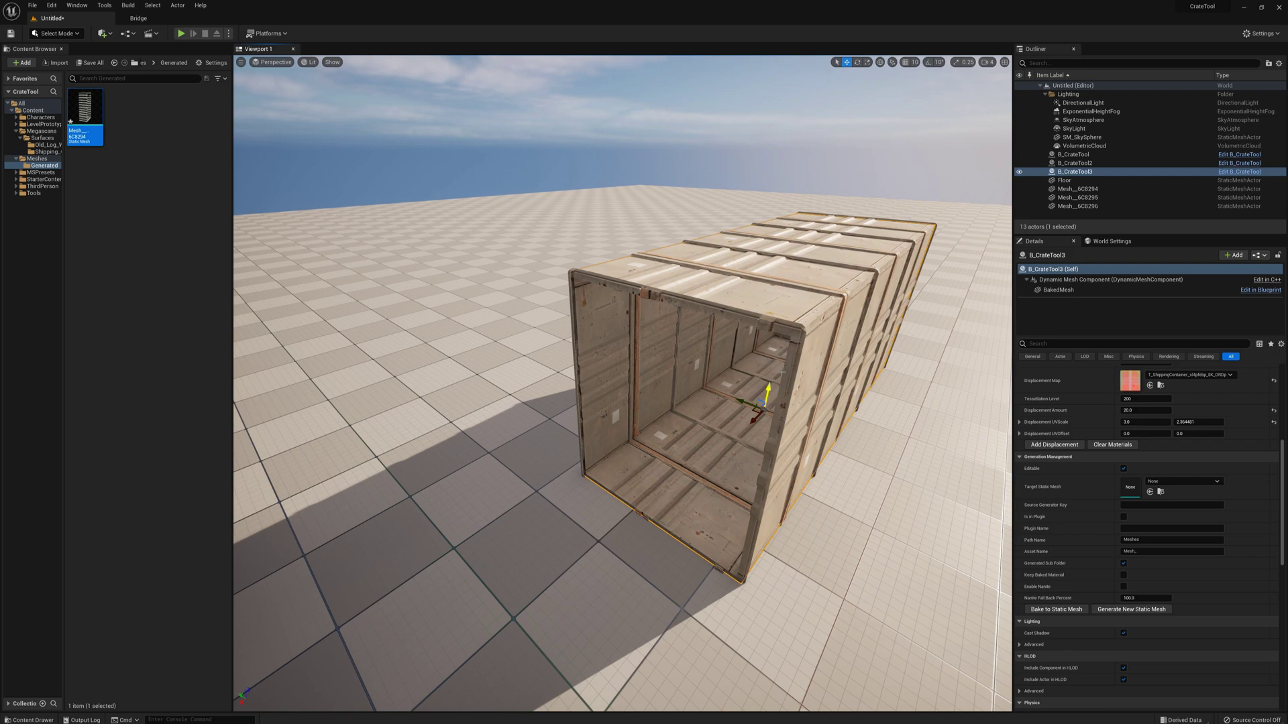
Step: Adjust the height of B_CrateTool2 with its Box Size handle in the viewport
right_click_drag(783, 422, 703, 434)
left_click(783, 421)
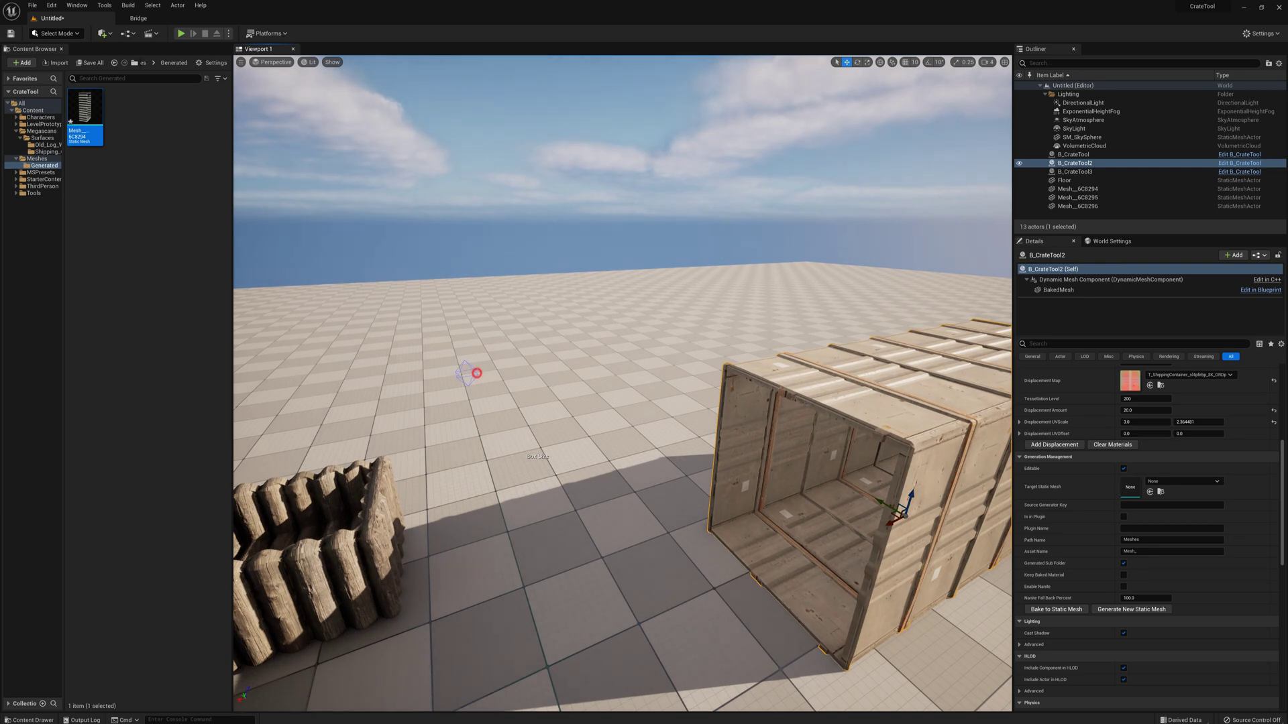
left_click(477, 373)
right_click_drag(477, 373, 555, 384)
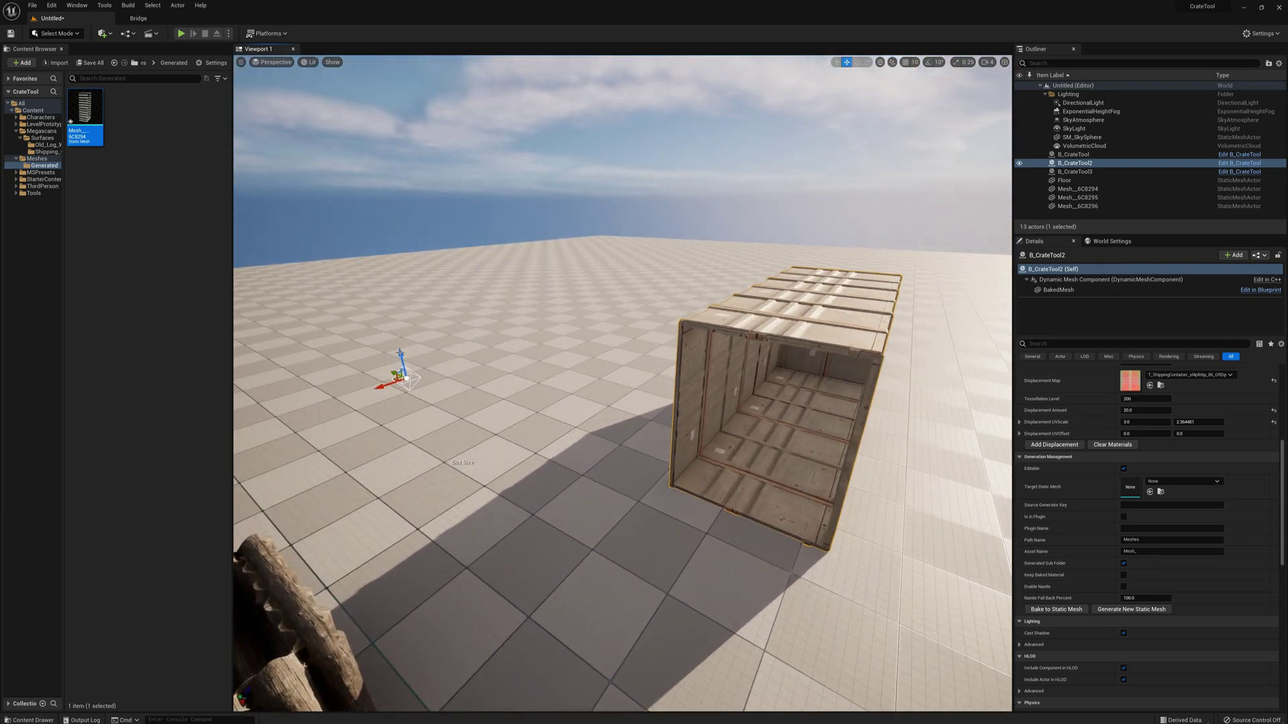
left_click_drag(401, 355, 394, 396)
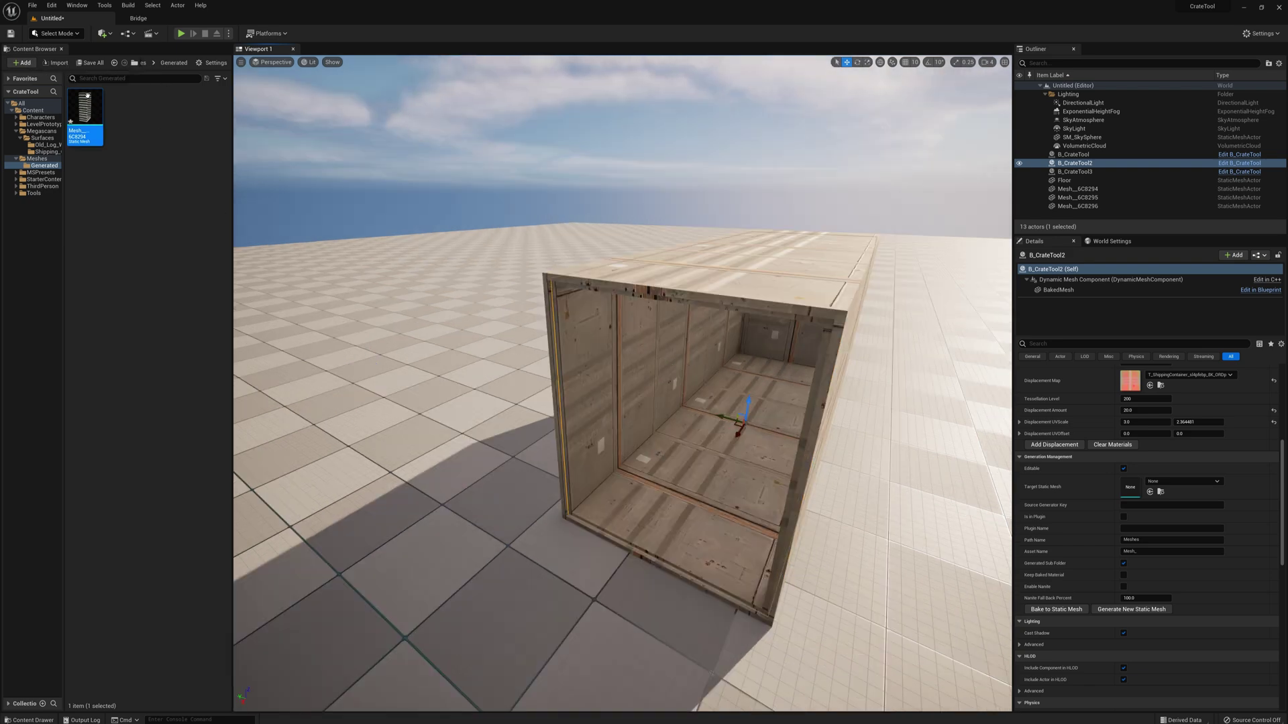
Step: Switch to Quixel Bridge to browse for another surface material
left_click(22, 62)
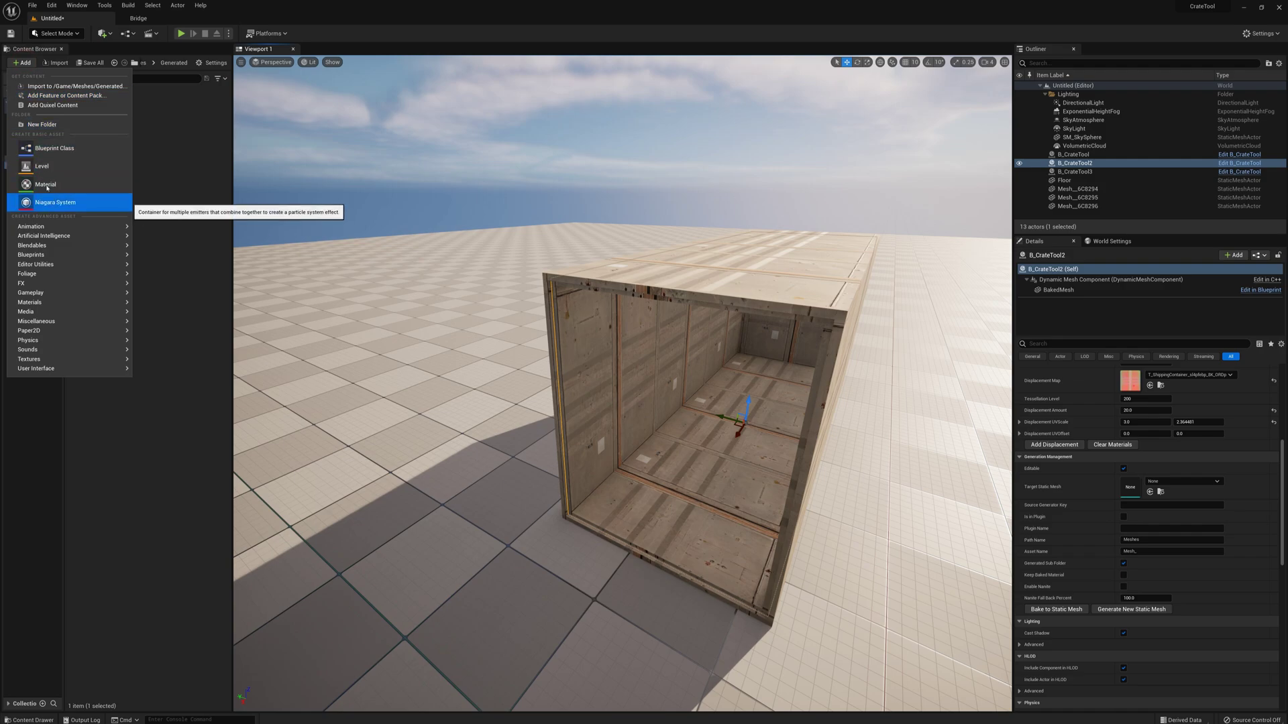
left_click(48, 106)
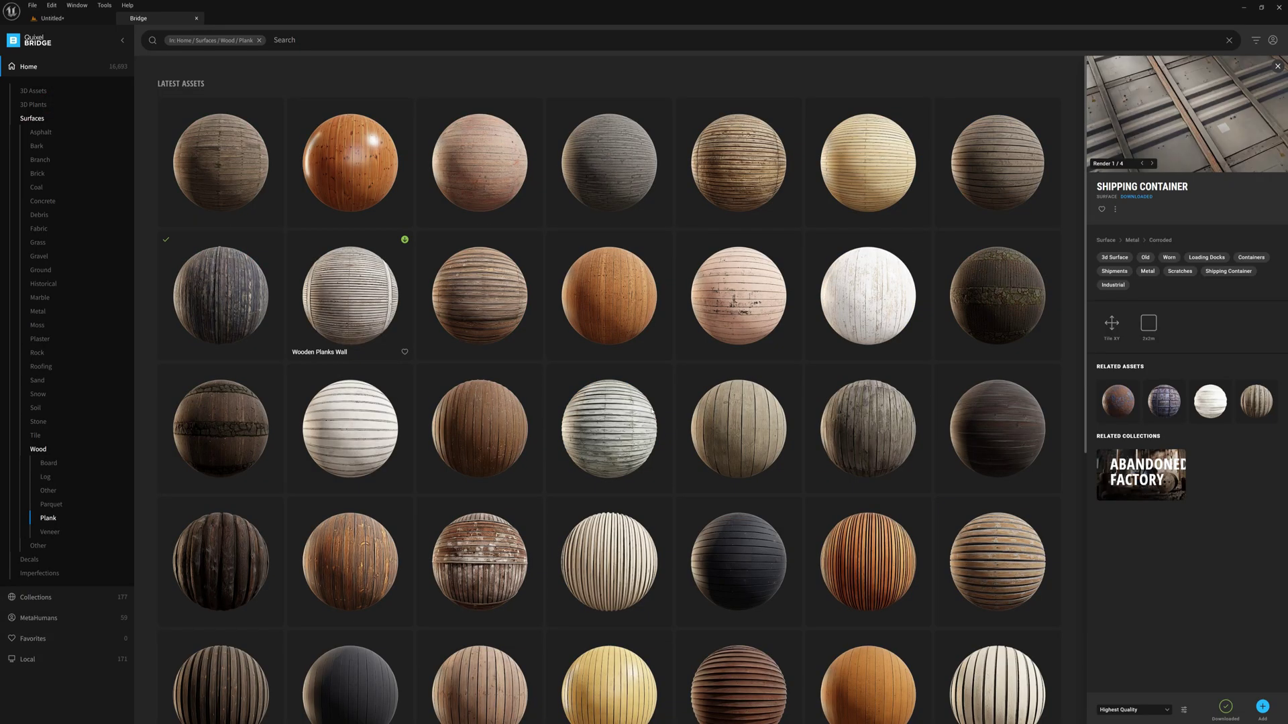
Step: Find the Wooden Plank Wall surface among the wood plank assets and bring it into the project
scroll(651, 411, "down", 3)
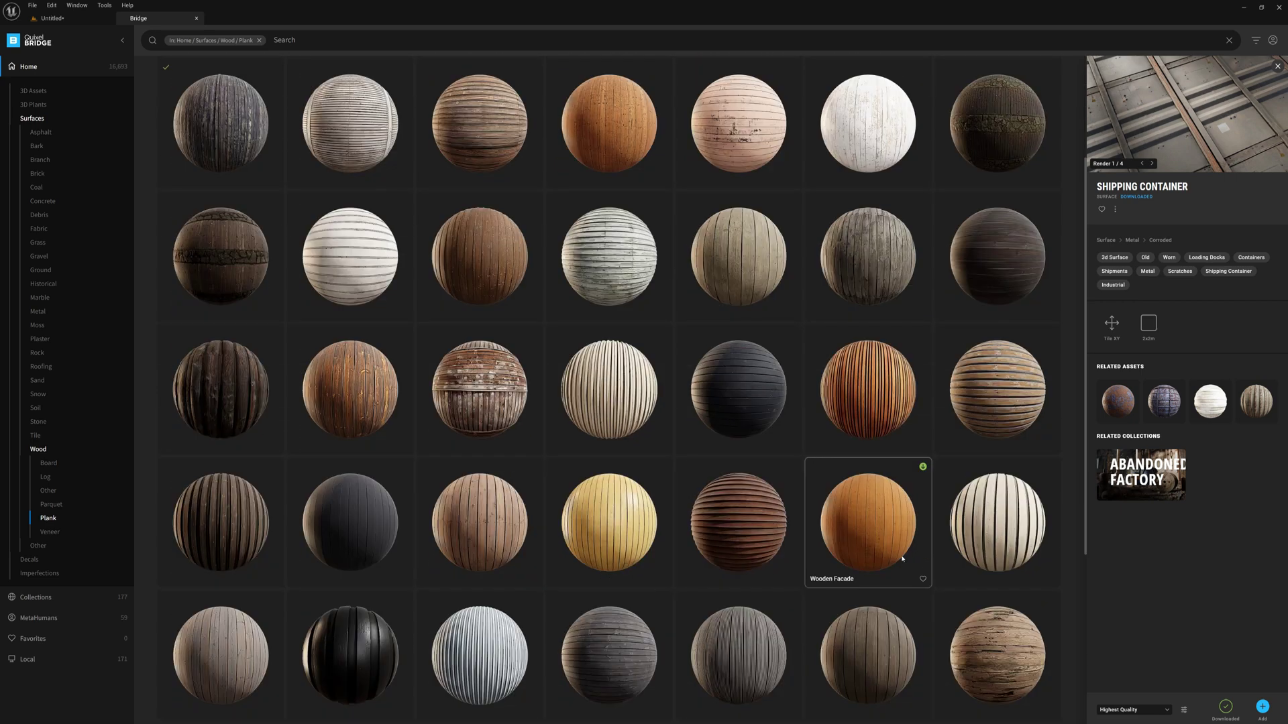
scroll(865, 523, "down", 4)
left_click(350, 529)
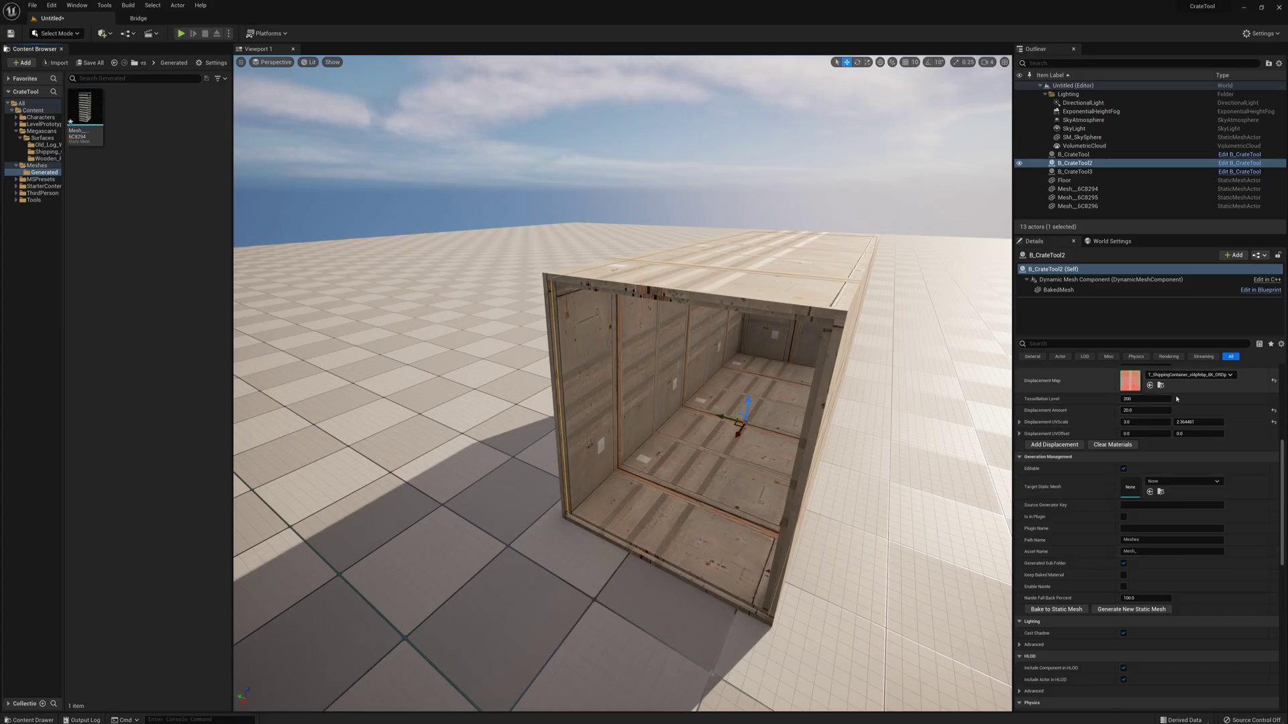
Step: Set B_CrateTool2's Outside Material to the MI_Wooden_Plank_Wall instance and its Displacement Map to the matching T_WoodenPlankWall ORDp texture
scroll(1188, 415, "up", 2)
left_click(1187, 410)
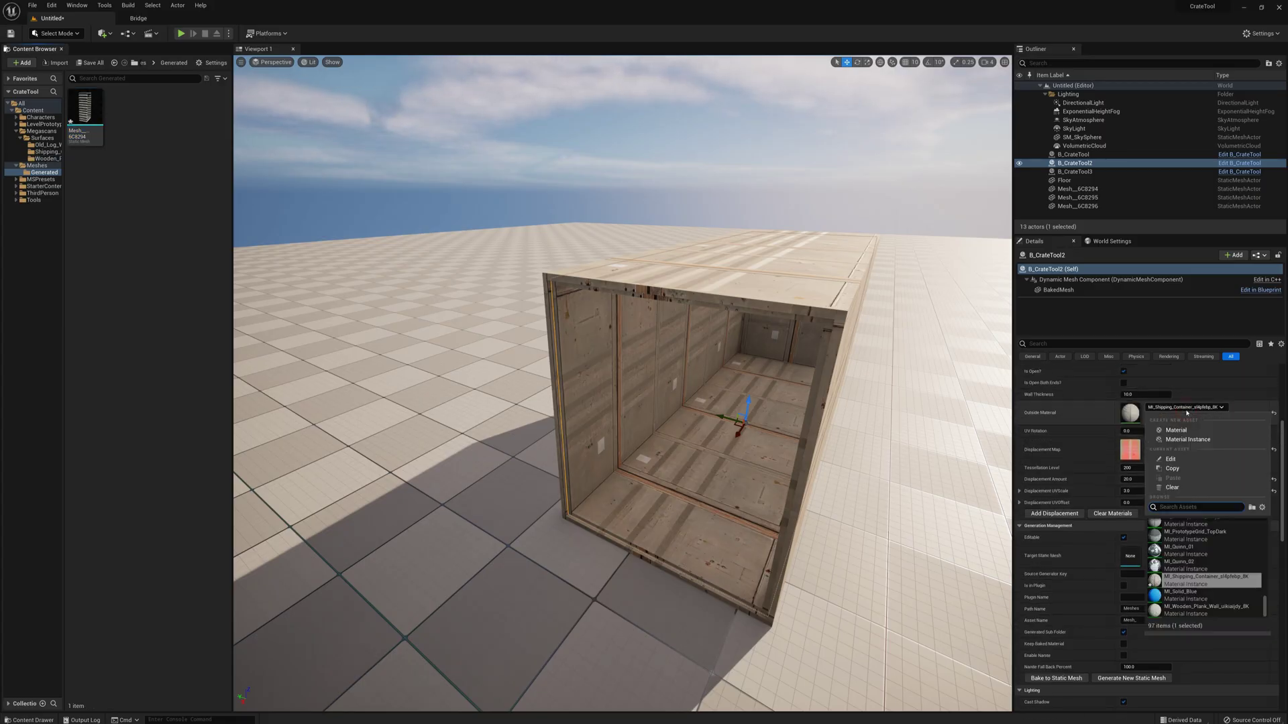
type("plank")
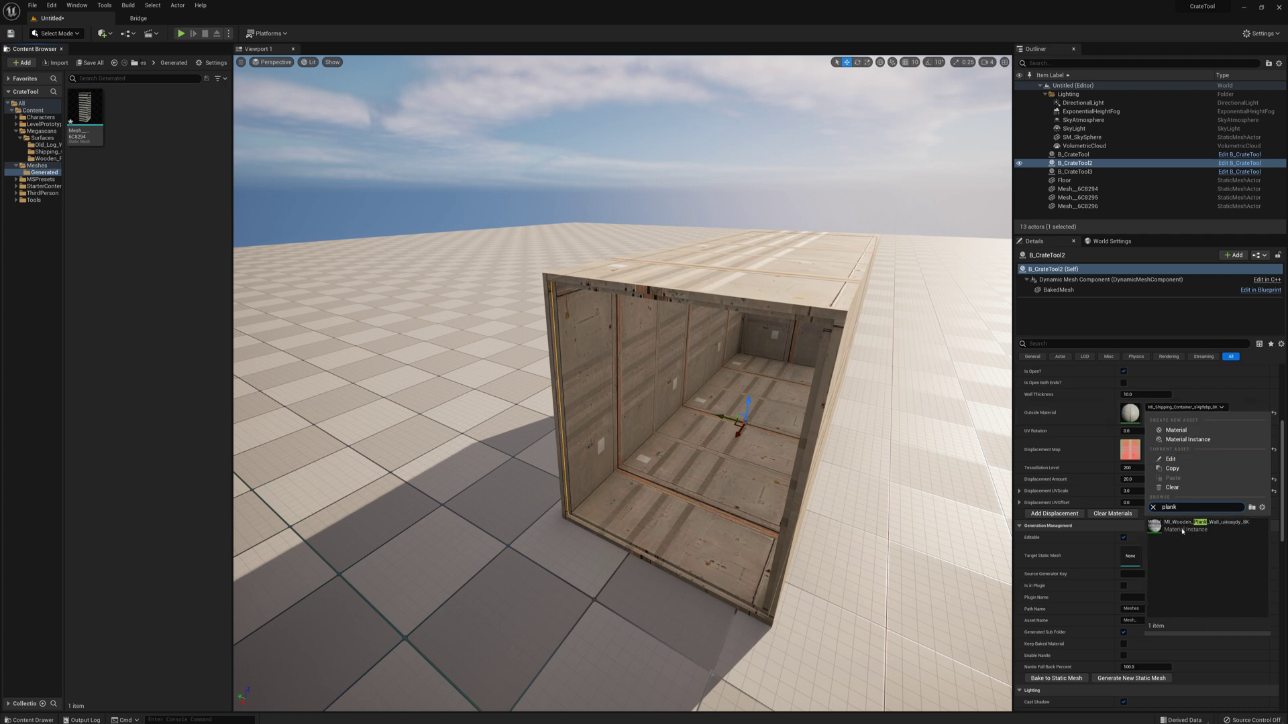
left_click(1183, 526)
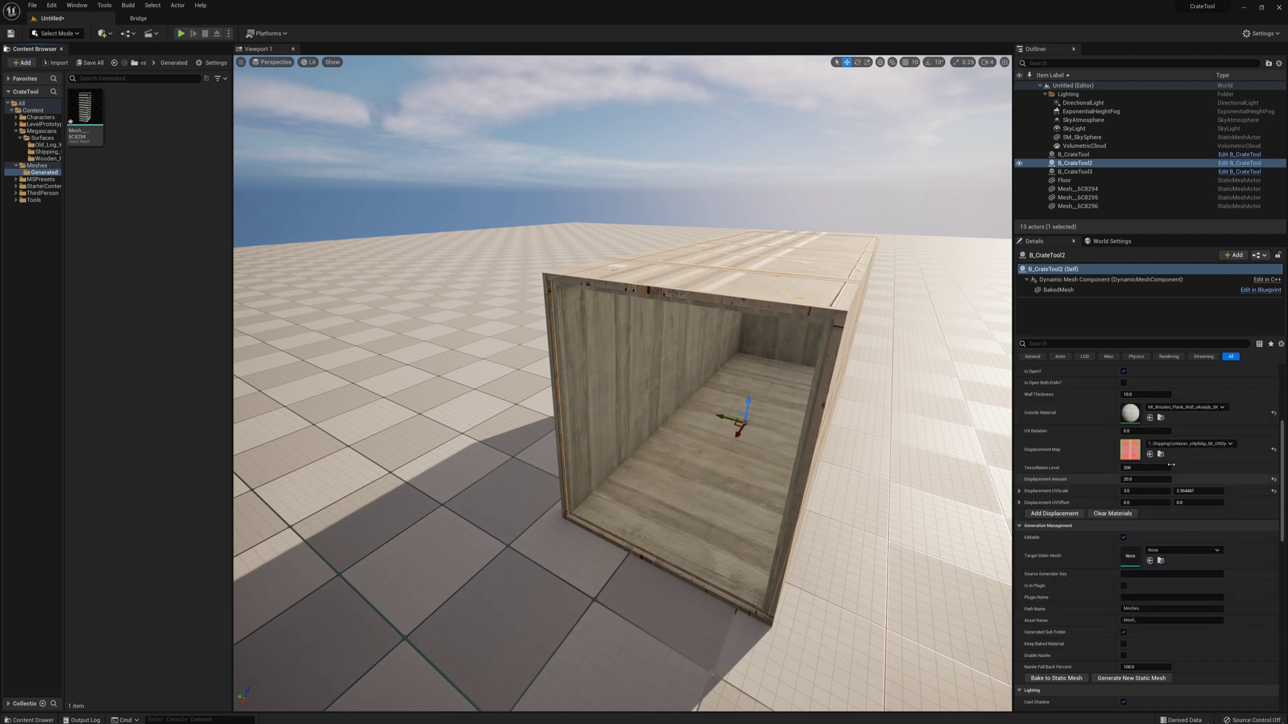
left_click(1155, 446)
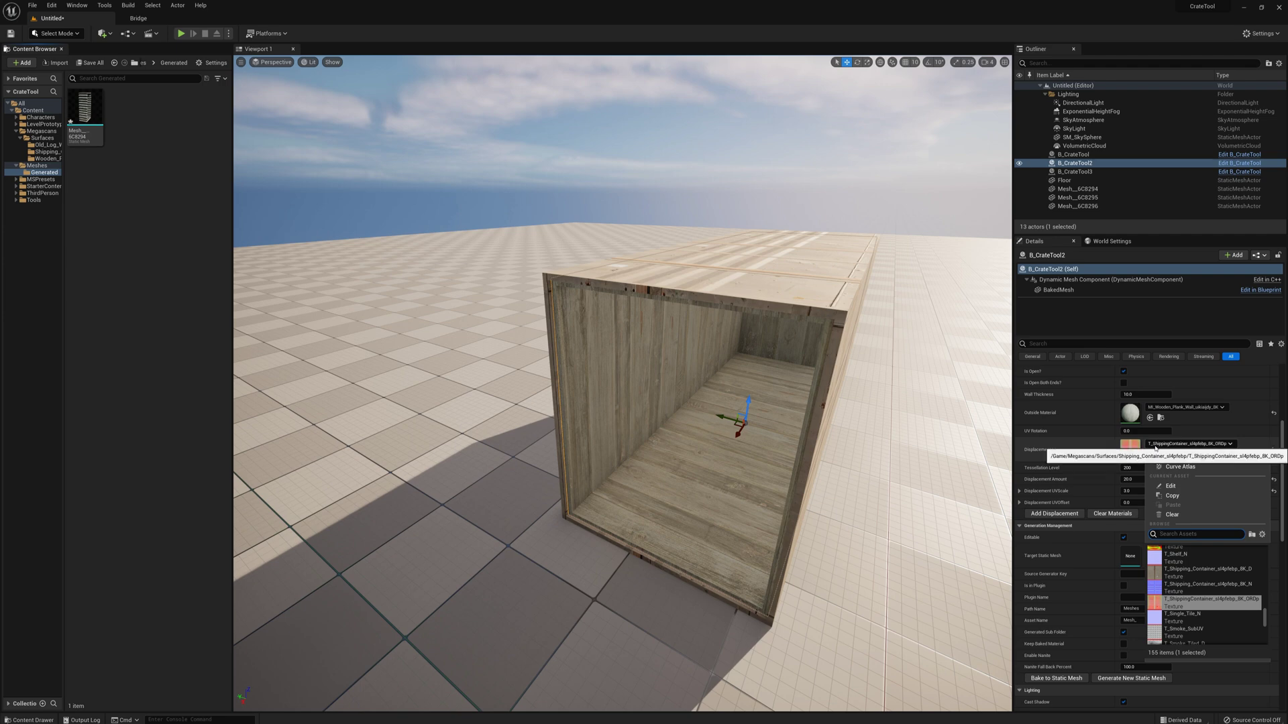
left_click(1229, 587)
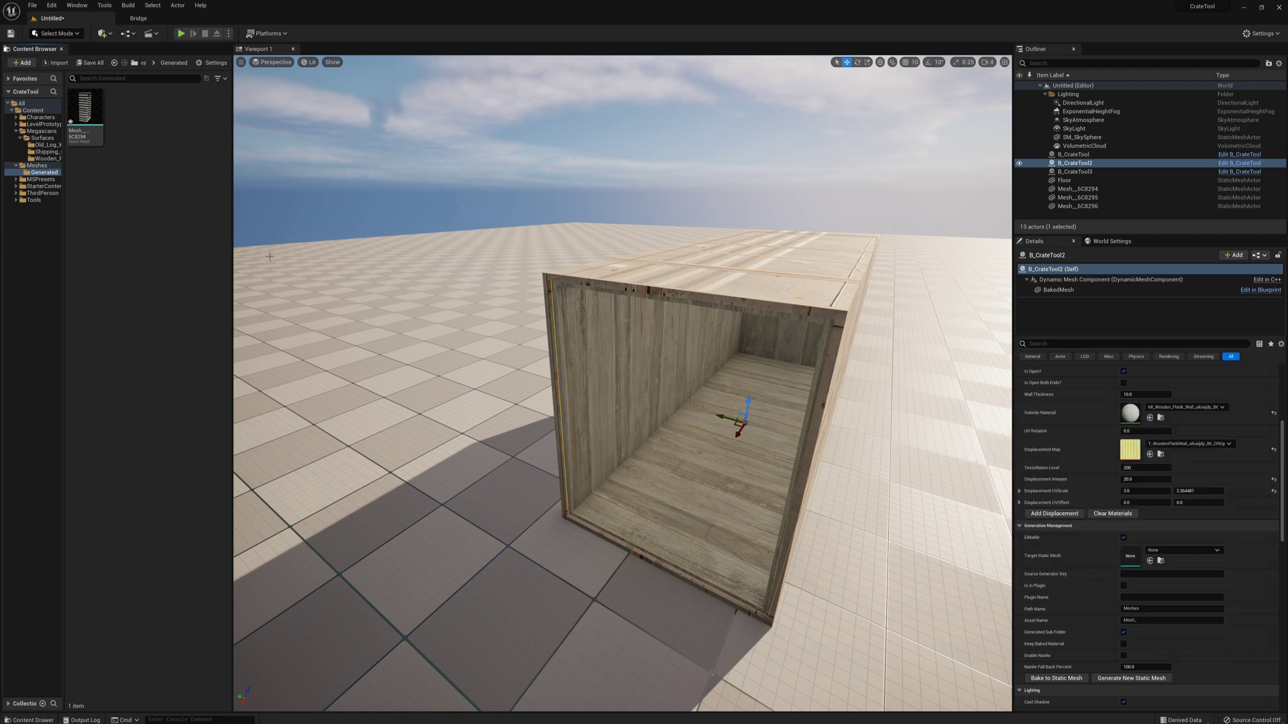
Step: In the MI_Wooden_Plank_Wall material instance, enable the Tiling/Offset override and set Tiling X and Tiling Y to 3
left_click(46, 145)
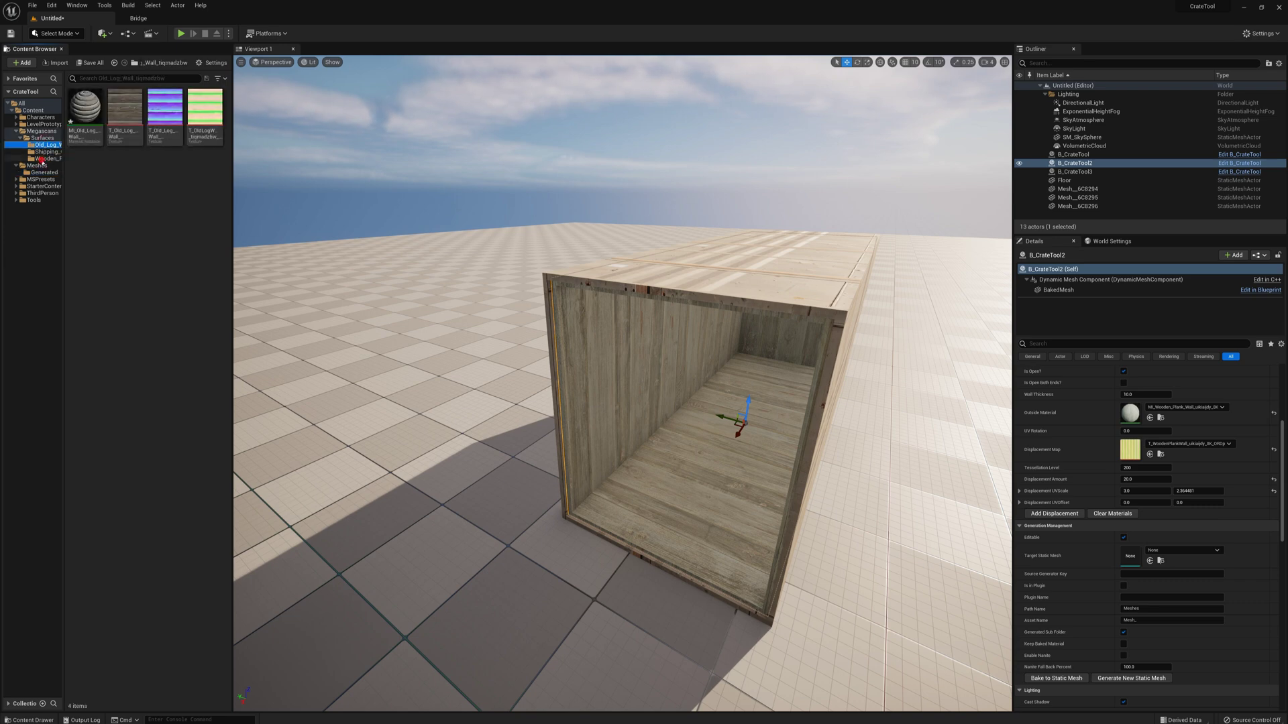
left_click(42, 159)
double_click(86, 107)
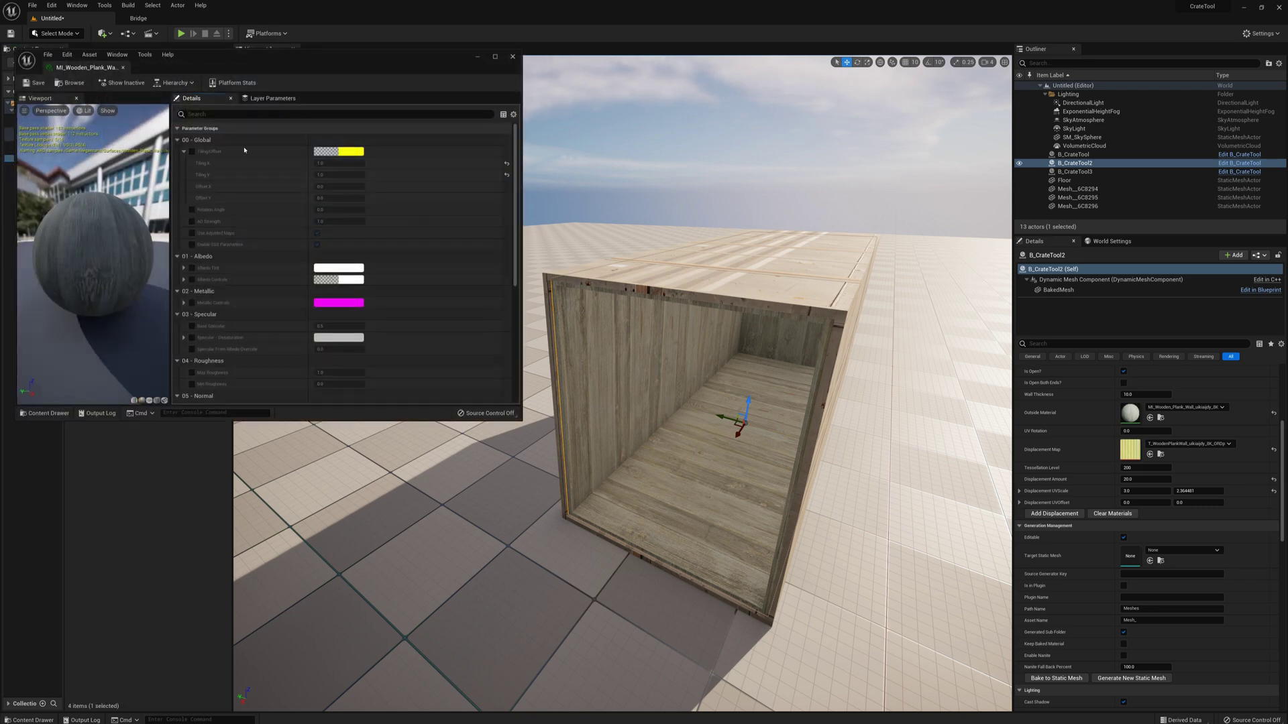
left_click(192, 151)
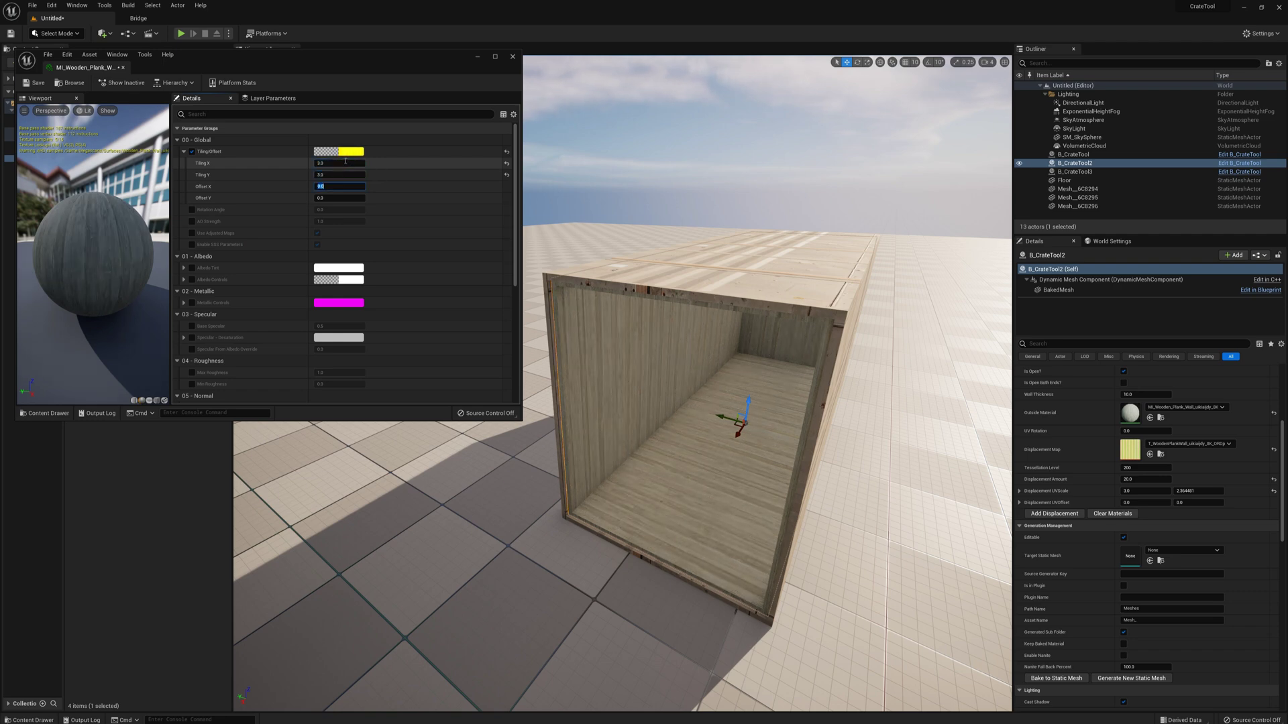
key("Tab")
type("3")
key("Tab")
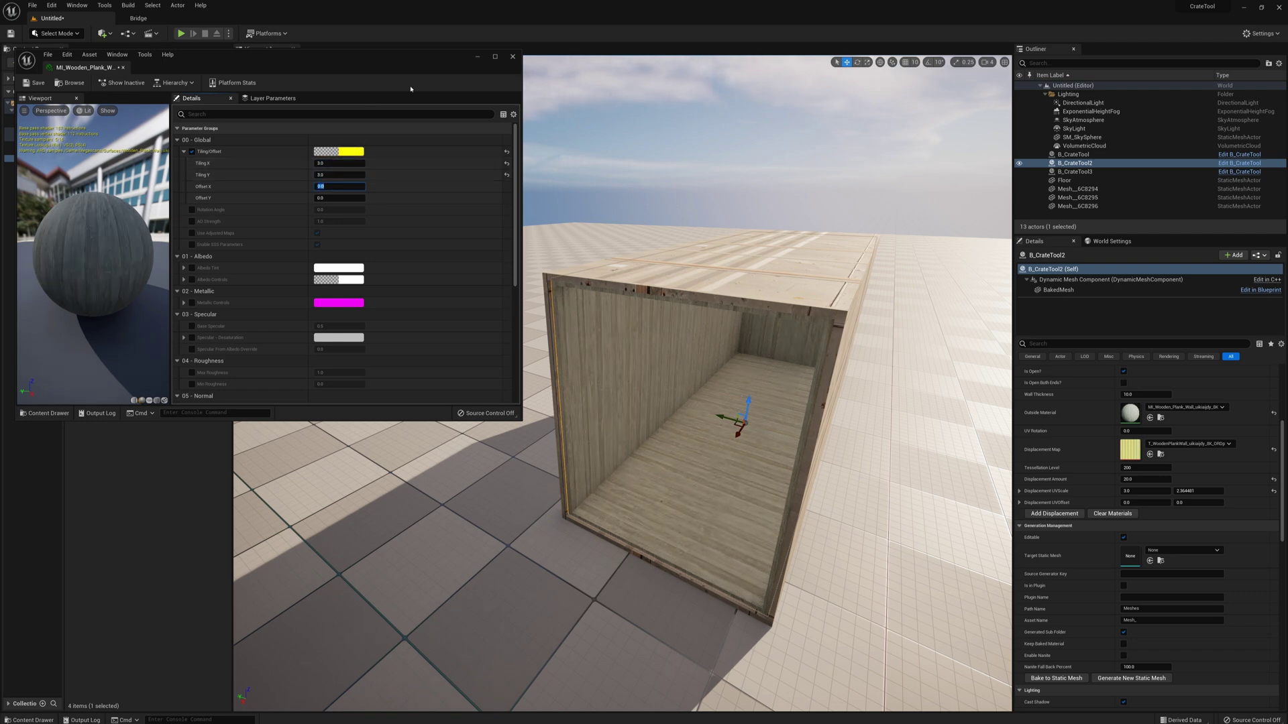
left_click(514, 57)
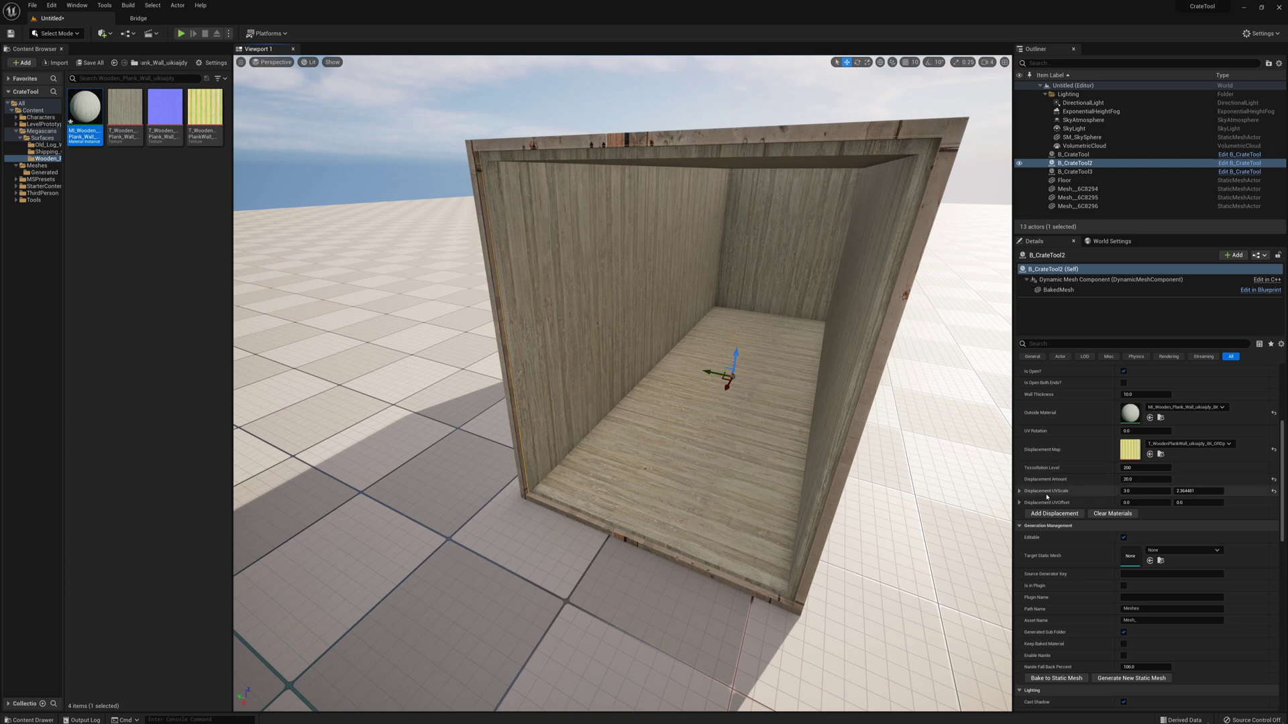
Step: Set B_CrateTool2's UV Rotation to 90 and check the plank direction inside the crate
left_click(1134, 431)
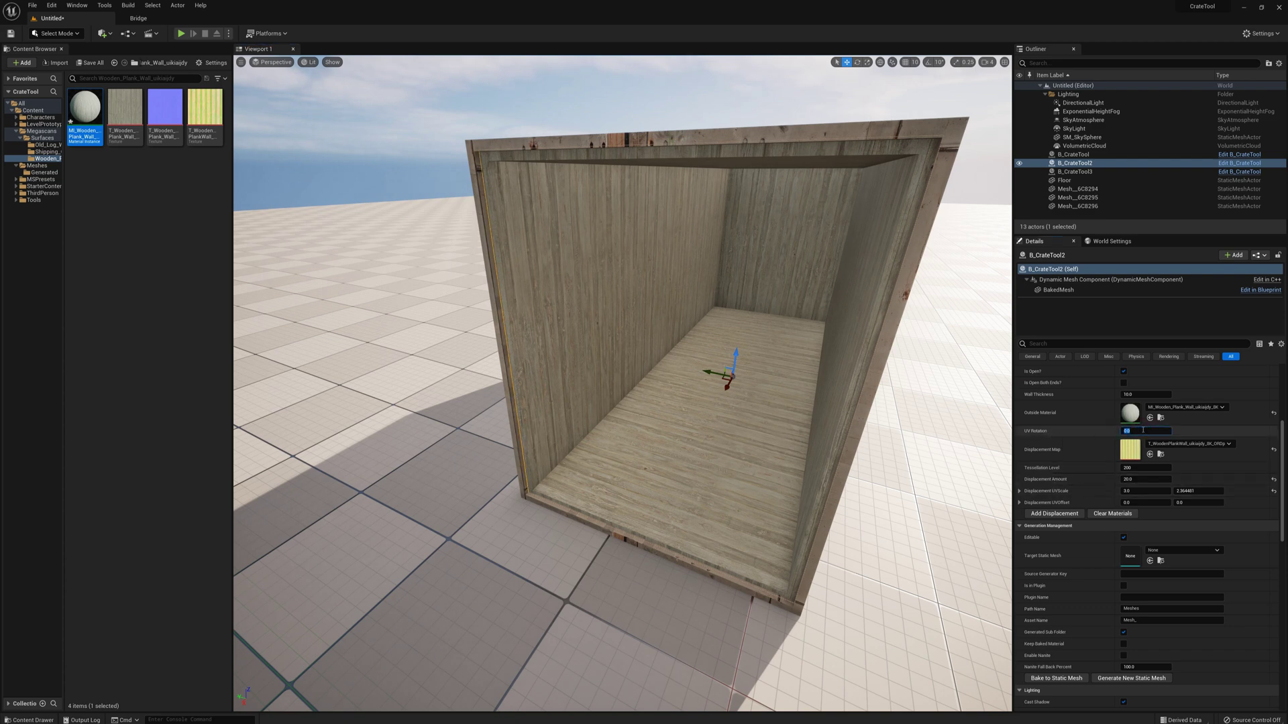
key("Return")
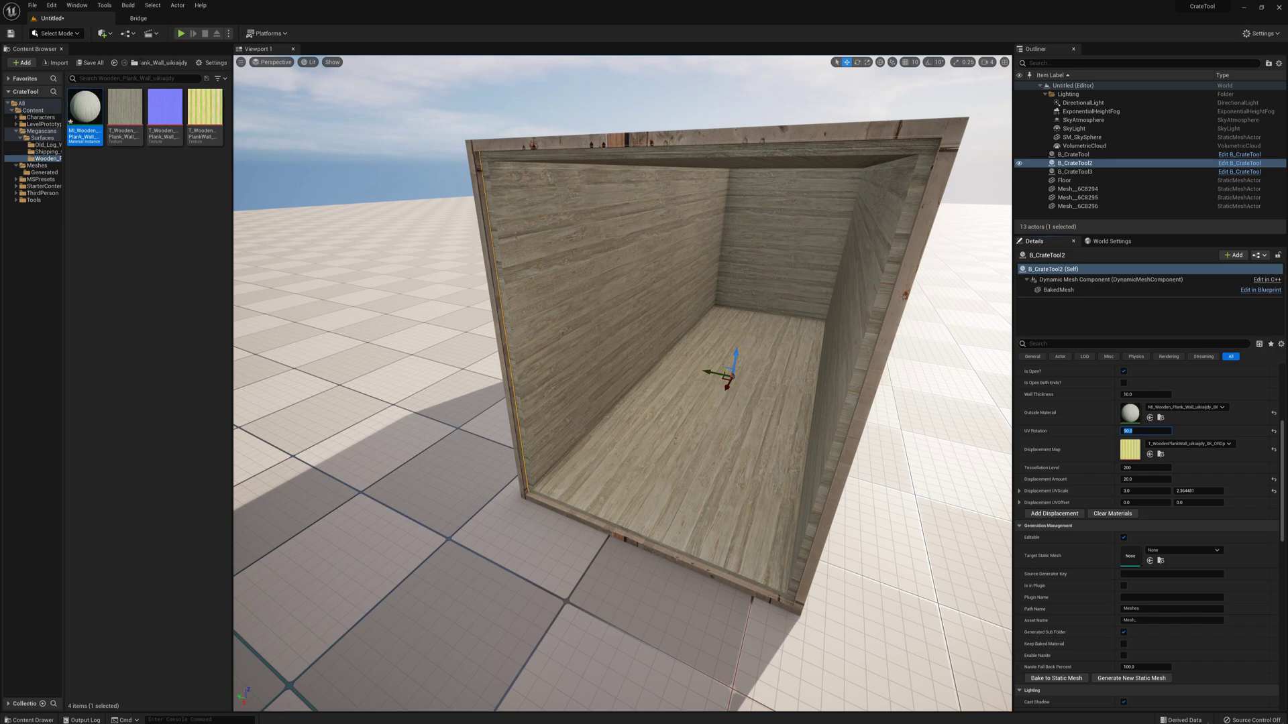
key("w")
right_click_drag(748, 334, 855, 292)
key("s")
key("a")
right_click_drag(738, 307, 727, 312)
Step: Set B_CrateTool2's Displacement UVScale to 3 on both axes and add the displacement
left_click(1131, 488)
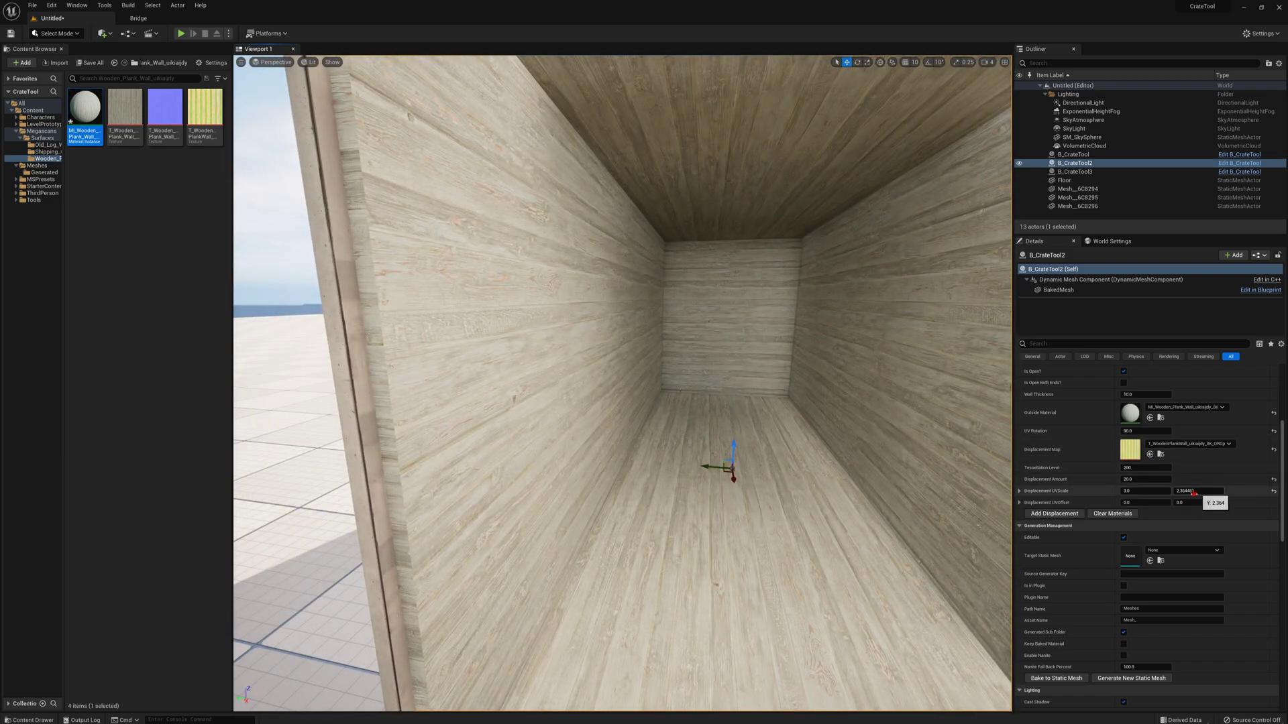
left_click(1198, 491)
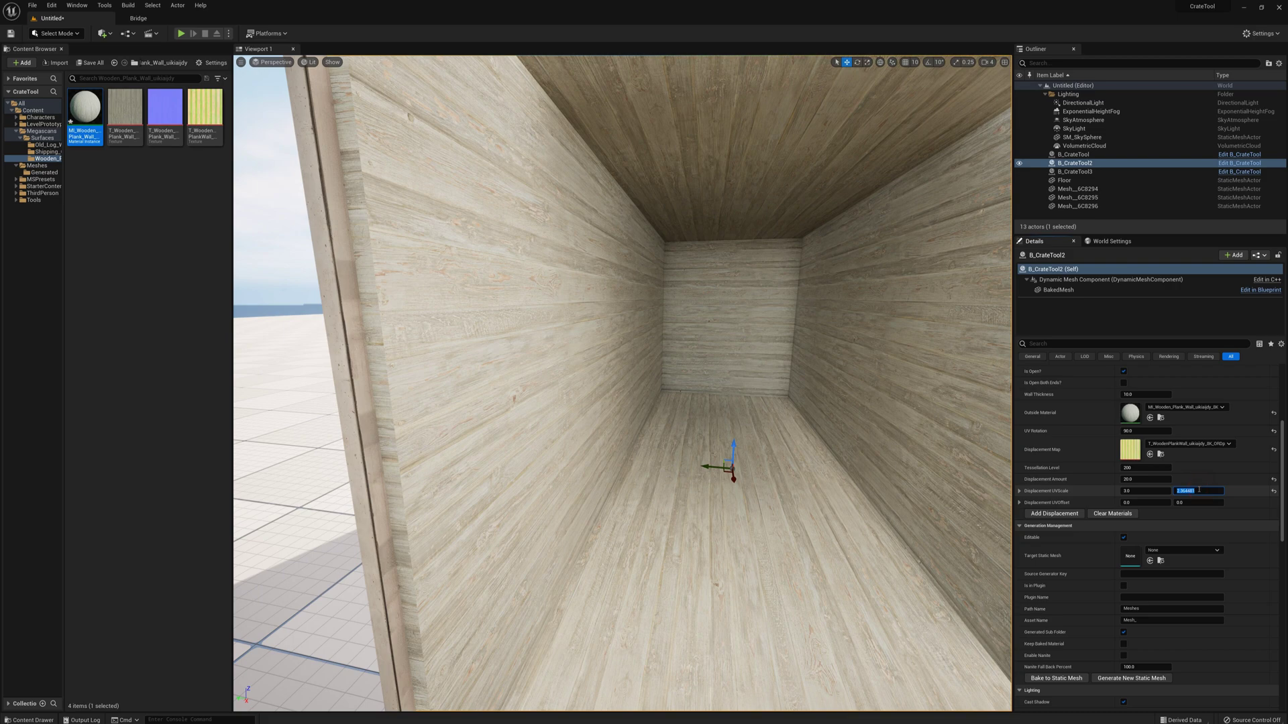
key("Return")
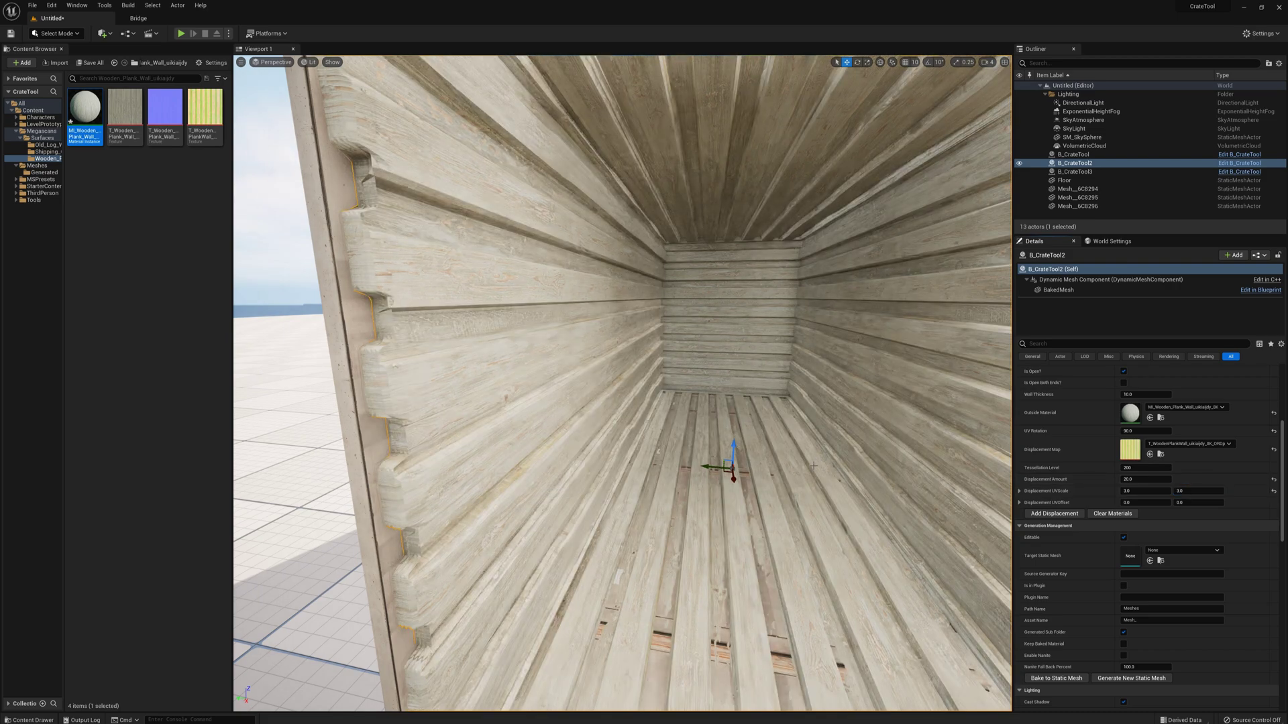
Step: Examine the displaced wooden planks on the crate's inner walls, floor and open edge, close up and from outside
right_click_drag(622, 383, 651, 444)
right_click_drag(622, 383, 476, 260)
key("s")
key("s")
right_click_drag(341, 362, 330, 340)
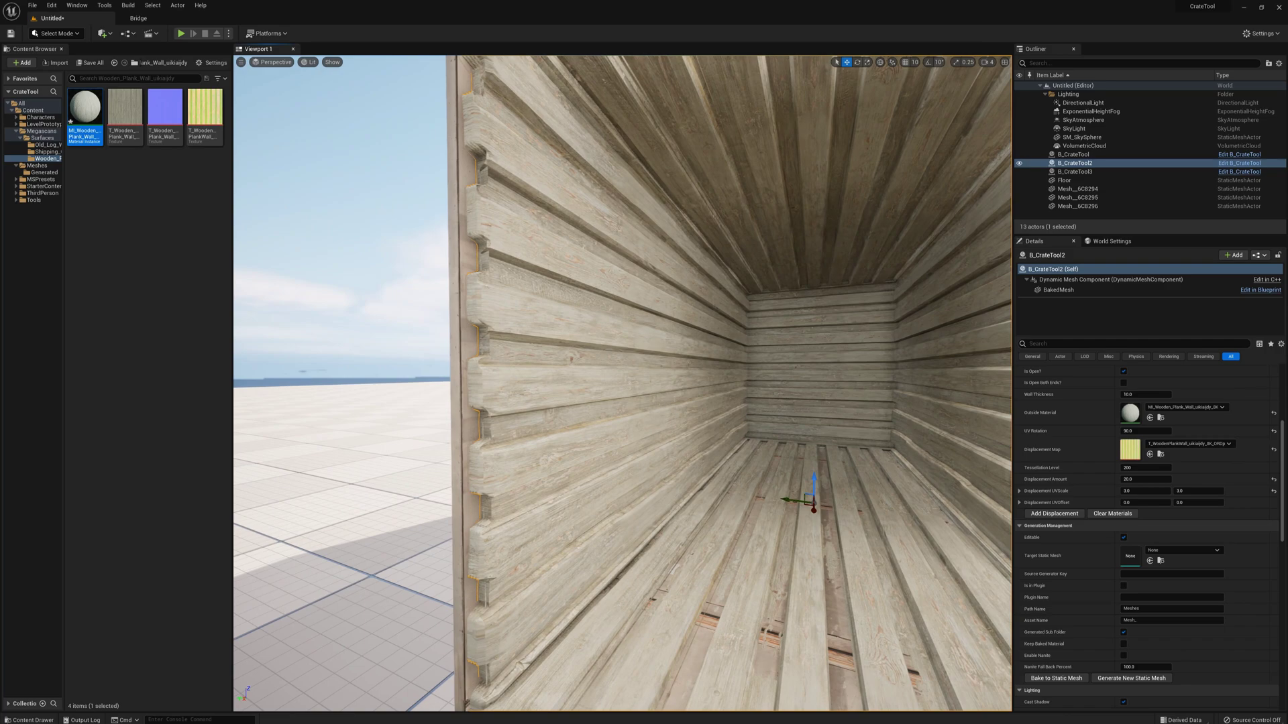
left_click(329, 339)
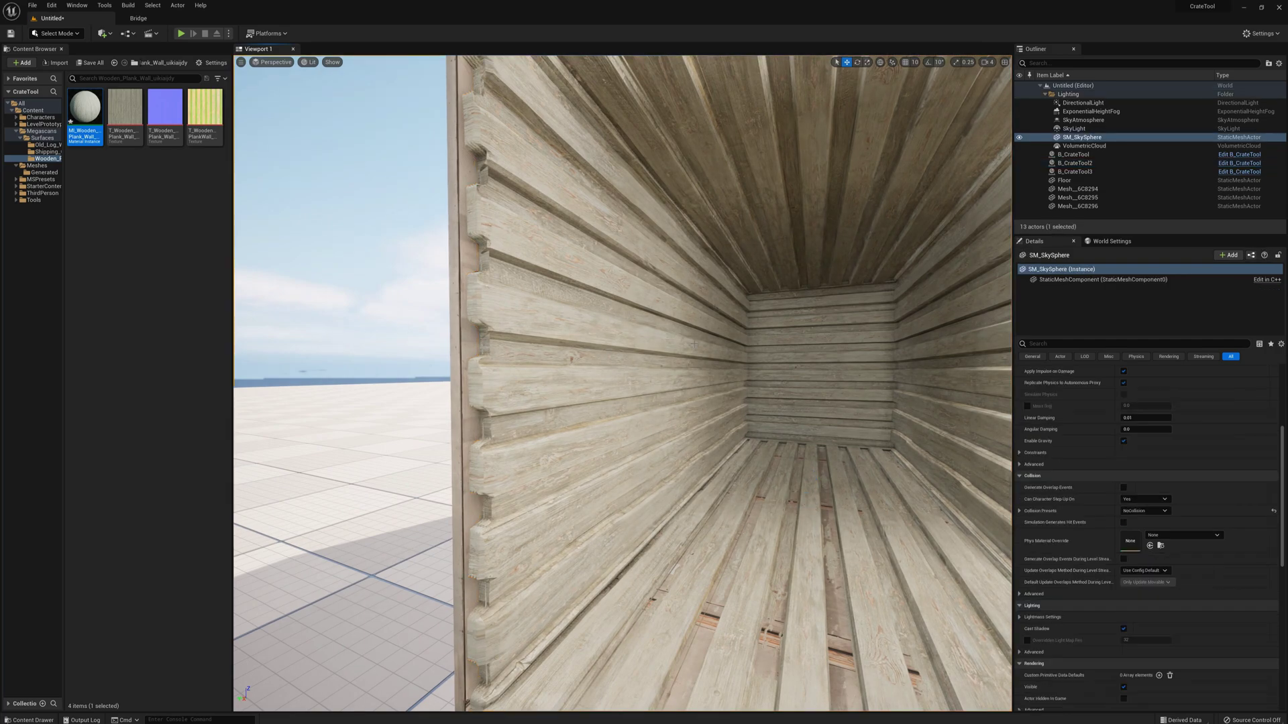
key("s")
right_click_drag(694, 345, 772, 319)
key("w")
key("a")
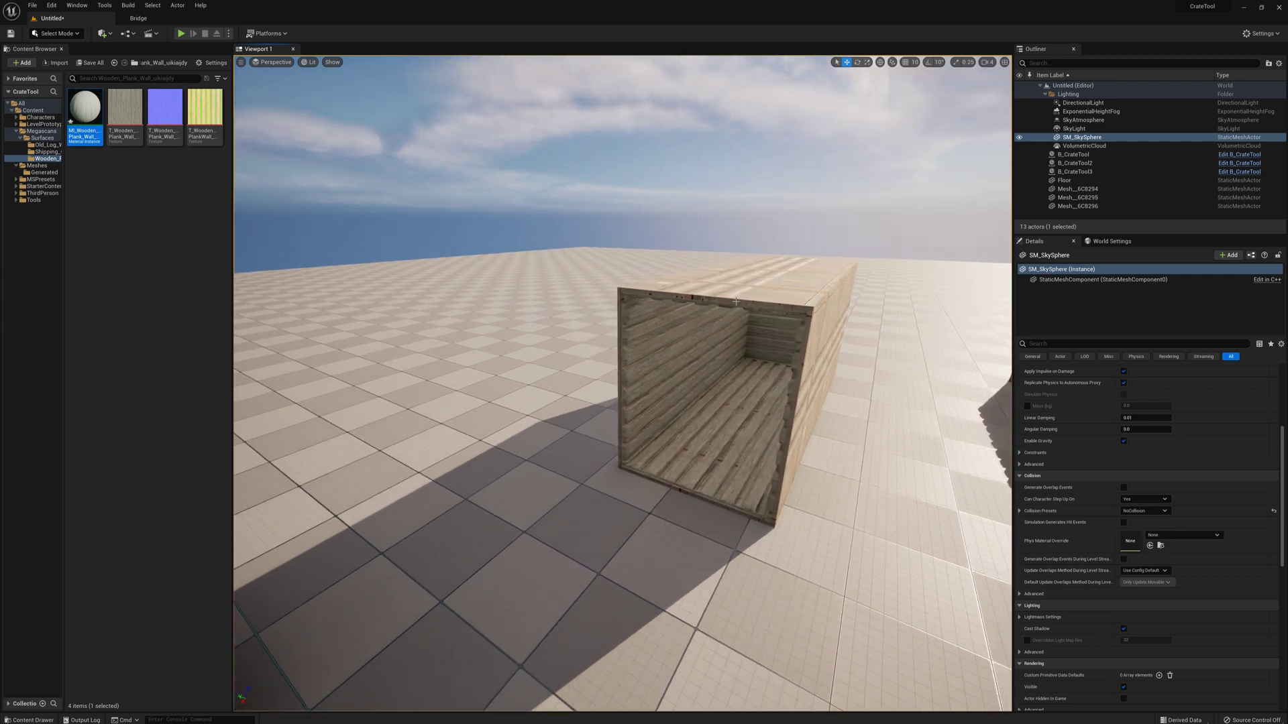
Step: Open the B_CrateTool blueprint from the Tools folder for editing
left_click(28, 203)
mouse_move(510, 322)
right_mouse_down()
mouse_move(597, 322)
mouse_move(510, 342)
right_mouse_up()
key("d")
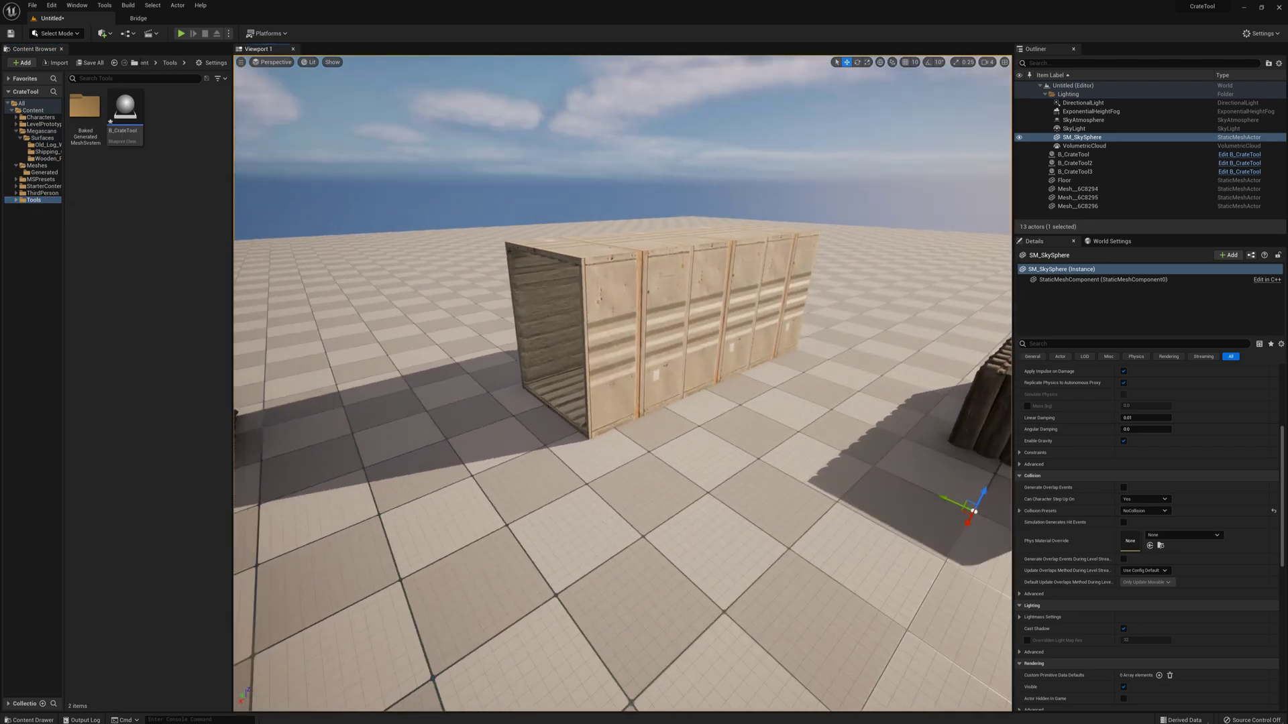
right_click_drag(697, 359, 684, 360)
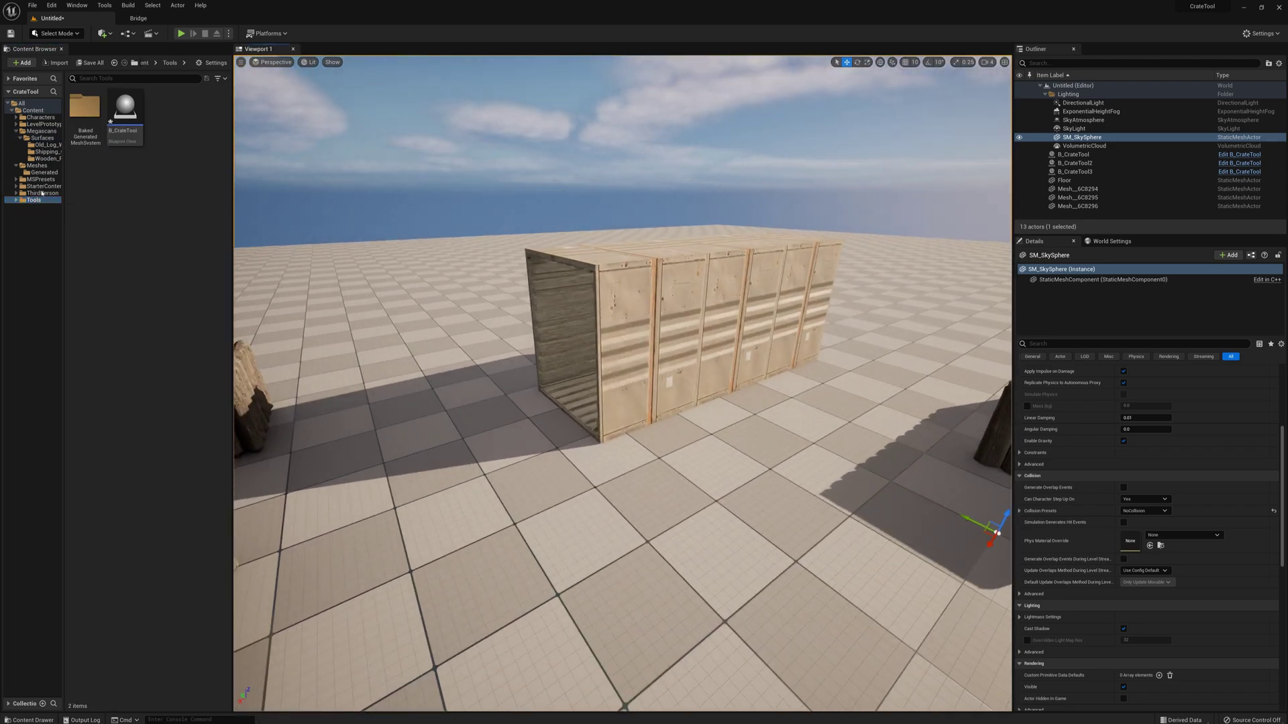
double_click(124, 111)
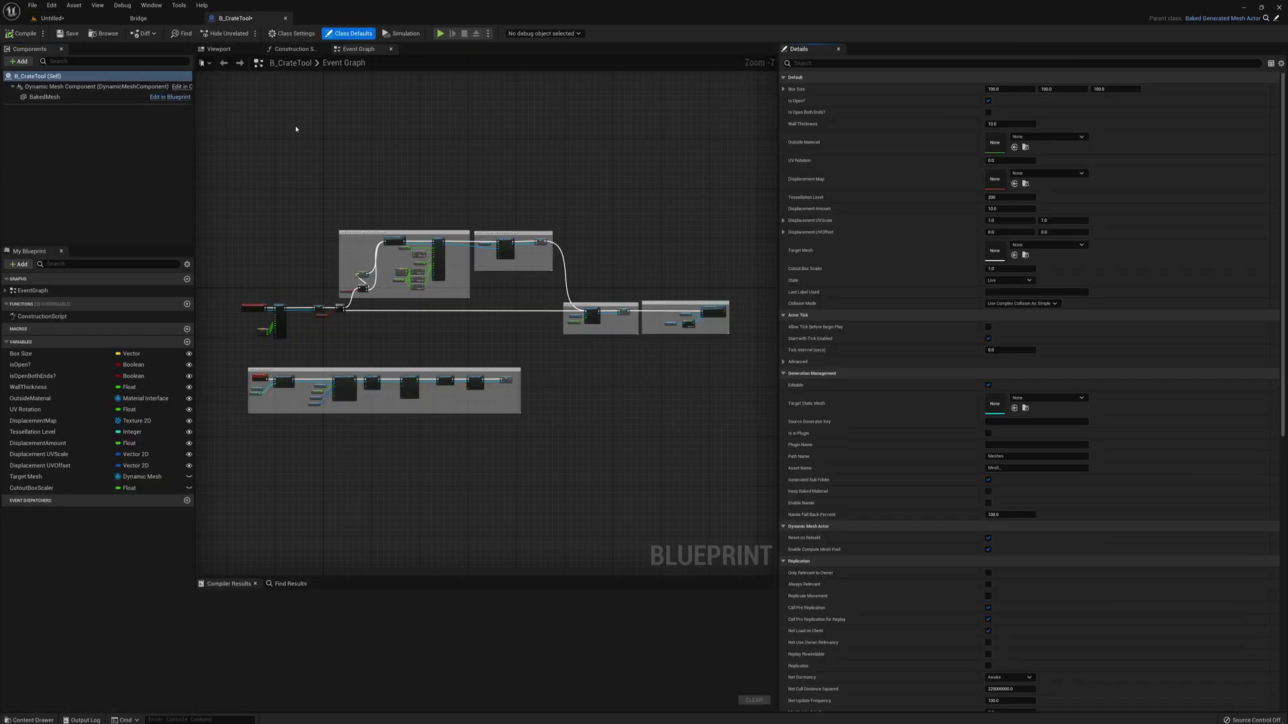
Step: Examine the Event On Rebuild Generated Mesh chain: the Append Box node, its Box Size inputs and the Is Open? branch
right_click_drag(376, 223, 575, 249)
scroll(499, 324, "up", 5)
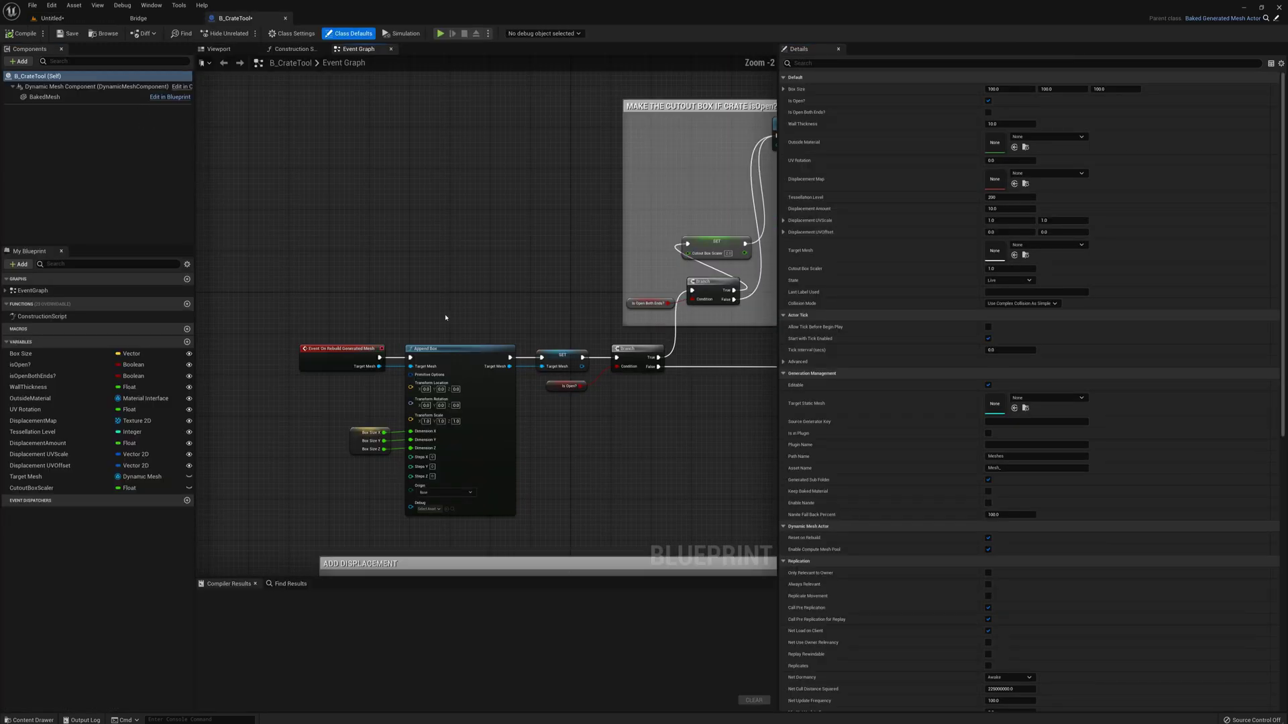
right_click_drag(433, 324, 454, 229)
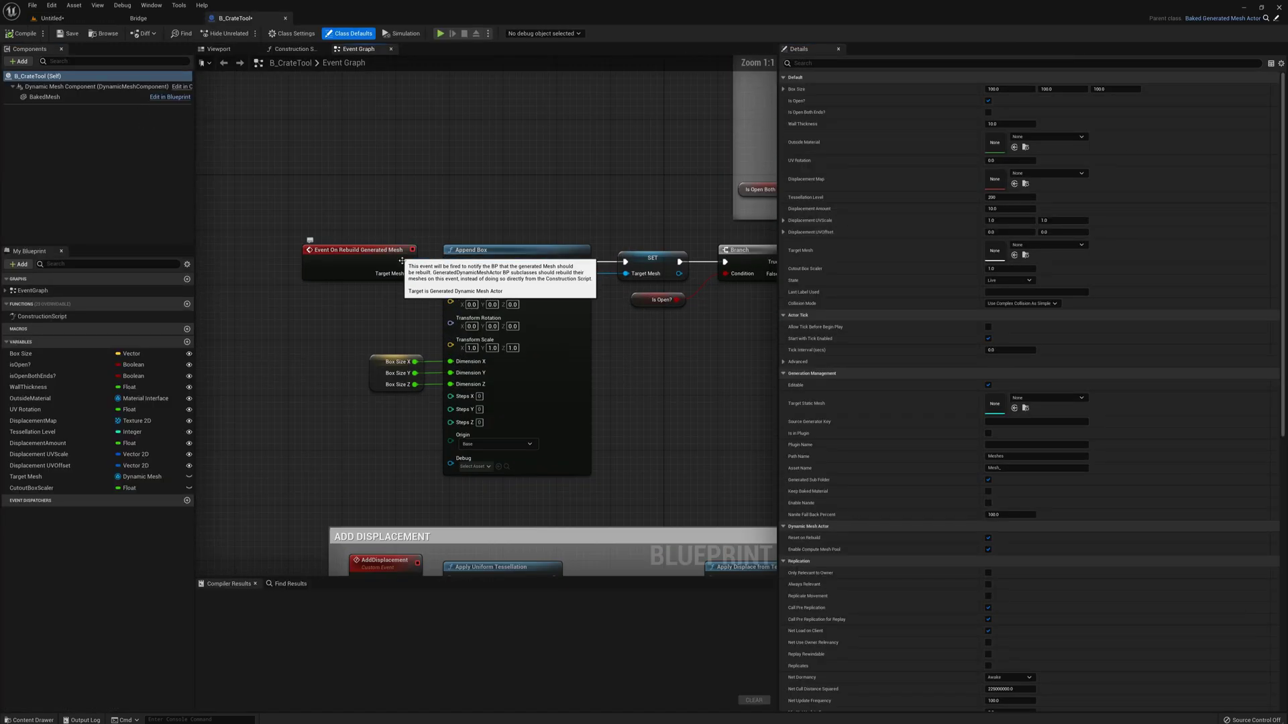
scroll(618, 365, "up", 2)
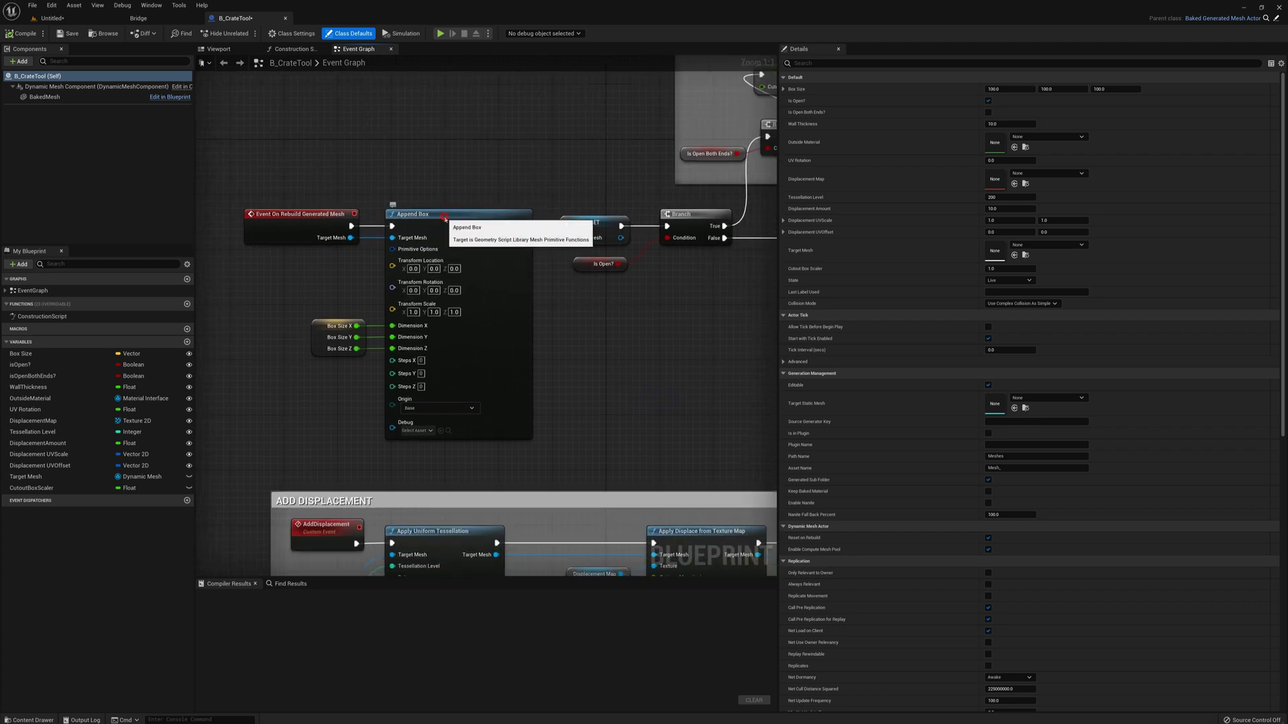
left_click(423, 246)
left_click(311, 340)
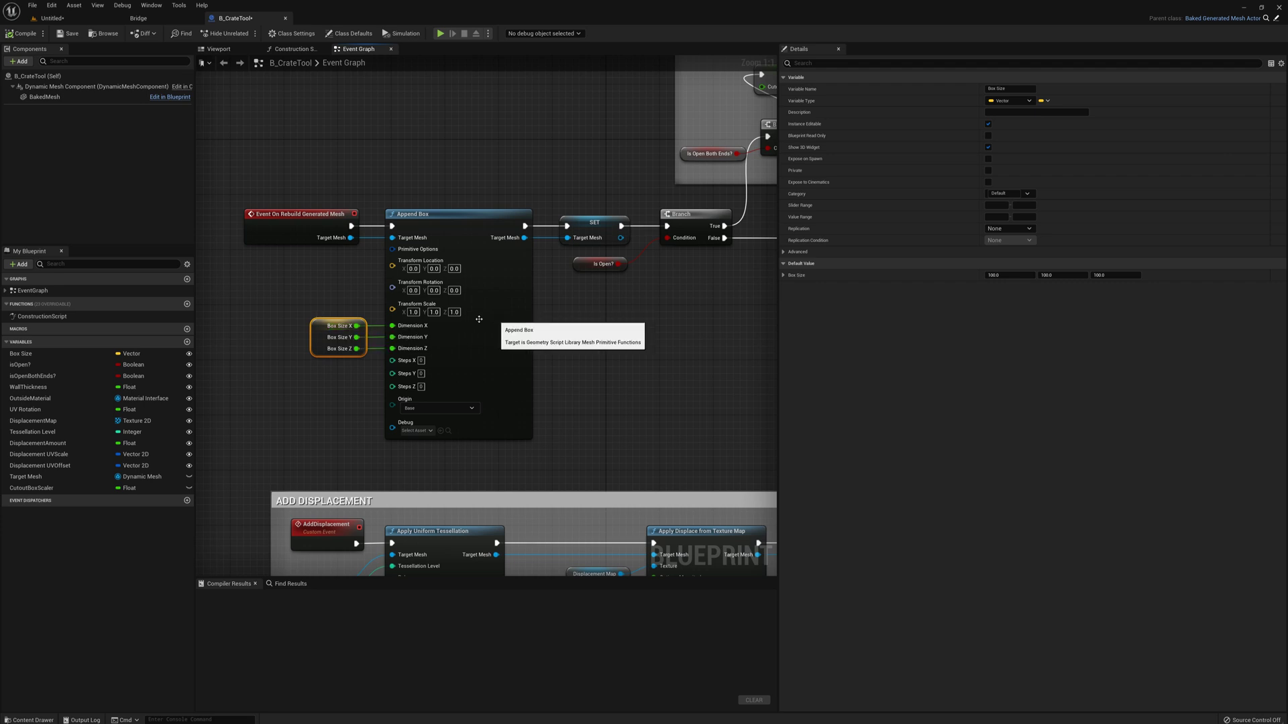
right_click_drag(679, 294, 438, 415)
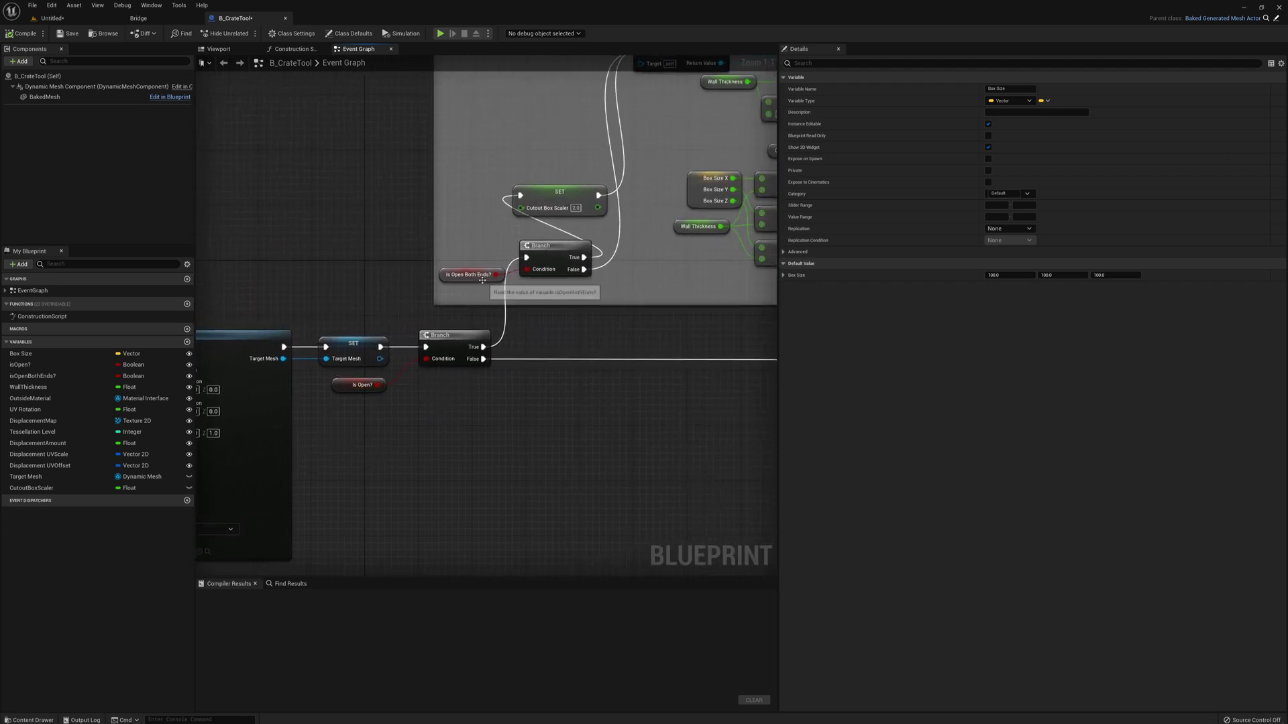
Step: Return to the level and delete the plank-lined container, B_CrateTool2
left_click(83, 18)
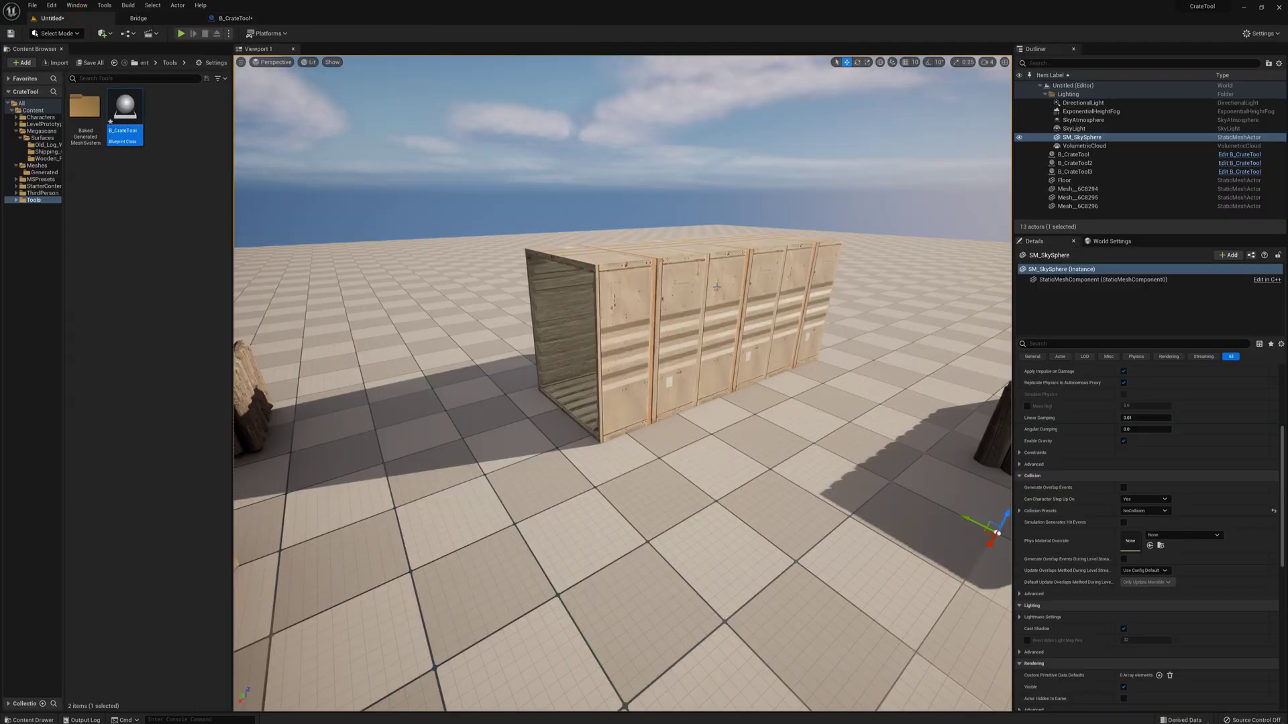
left_click(686, 308)
key("w")
key("a")
right_click_drag(687, 308, 731, 249)
key("Delete")
key("d")
Step: Toggle Is Open? off and back on for B_CrateTool3, and try out its Is Open Both Ends? option
left_click(934, 422)
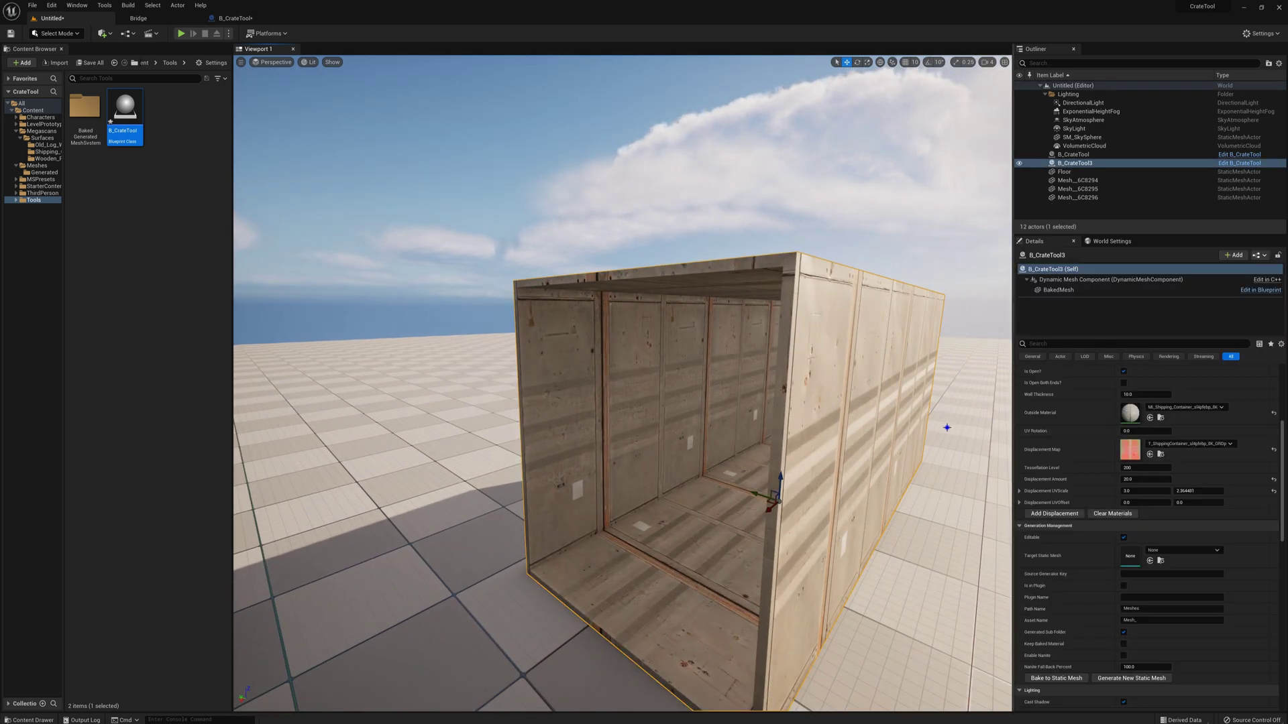
right_click_drag(947, 427, 943, 425)
key("s")
key("a")
scroll(1124, 400, "up", 1)
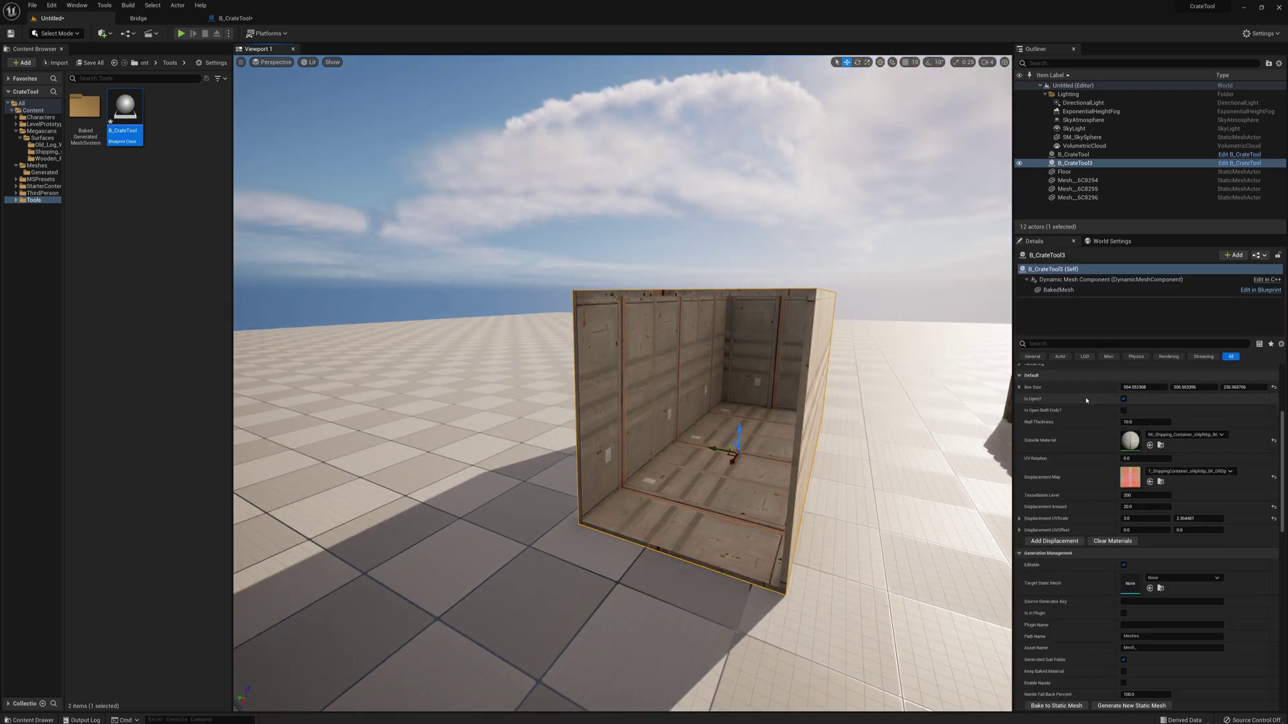
left_click(1124, 400)
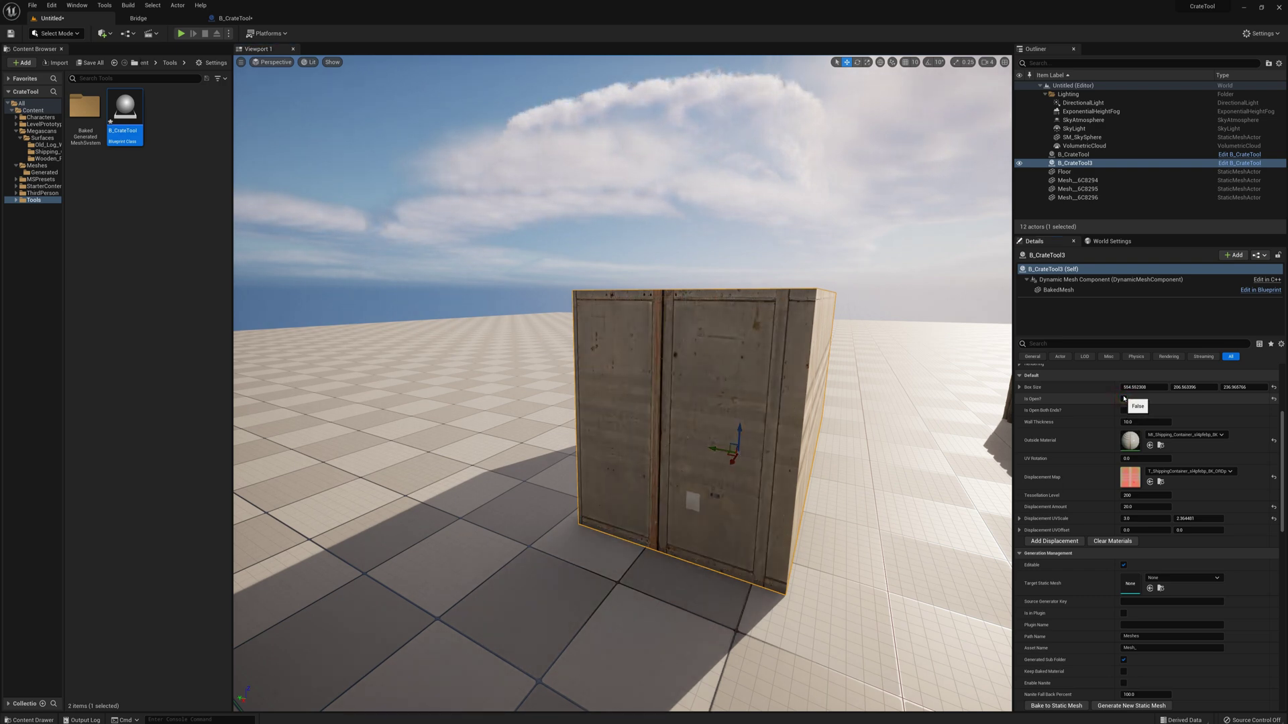
left_click(1124, 400)
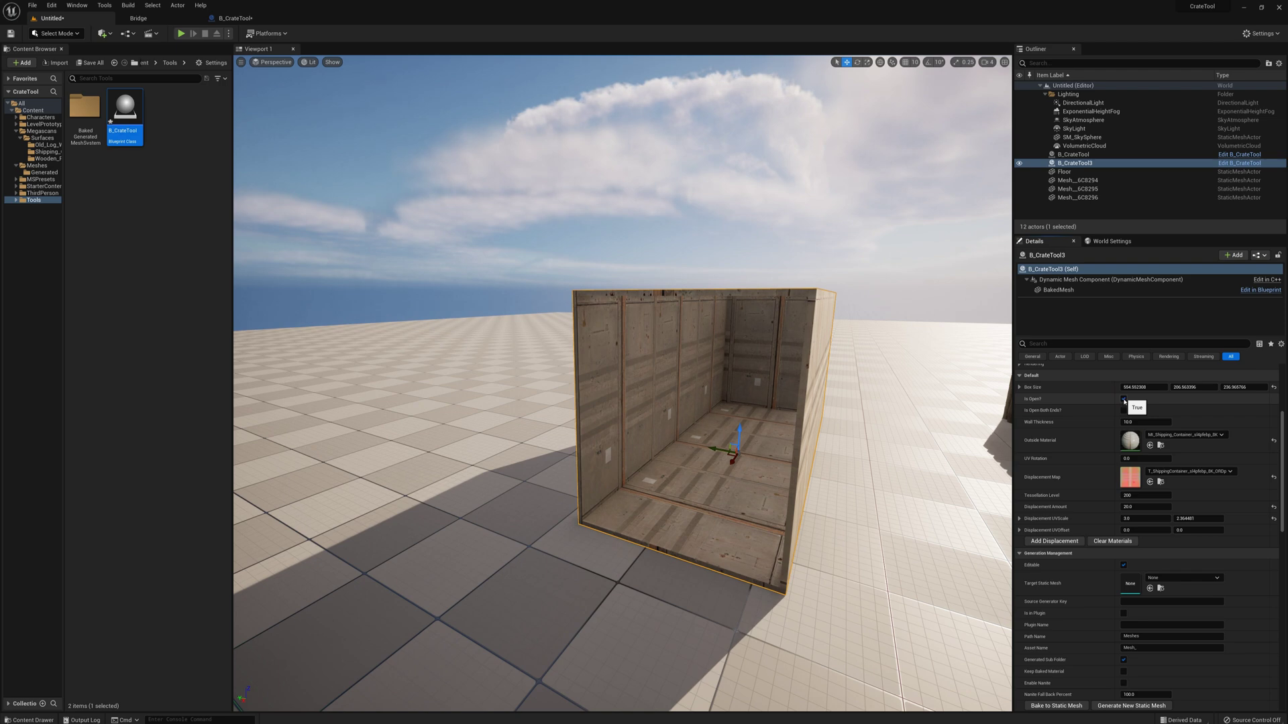
left_click(1125, 410)
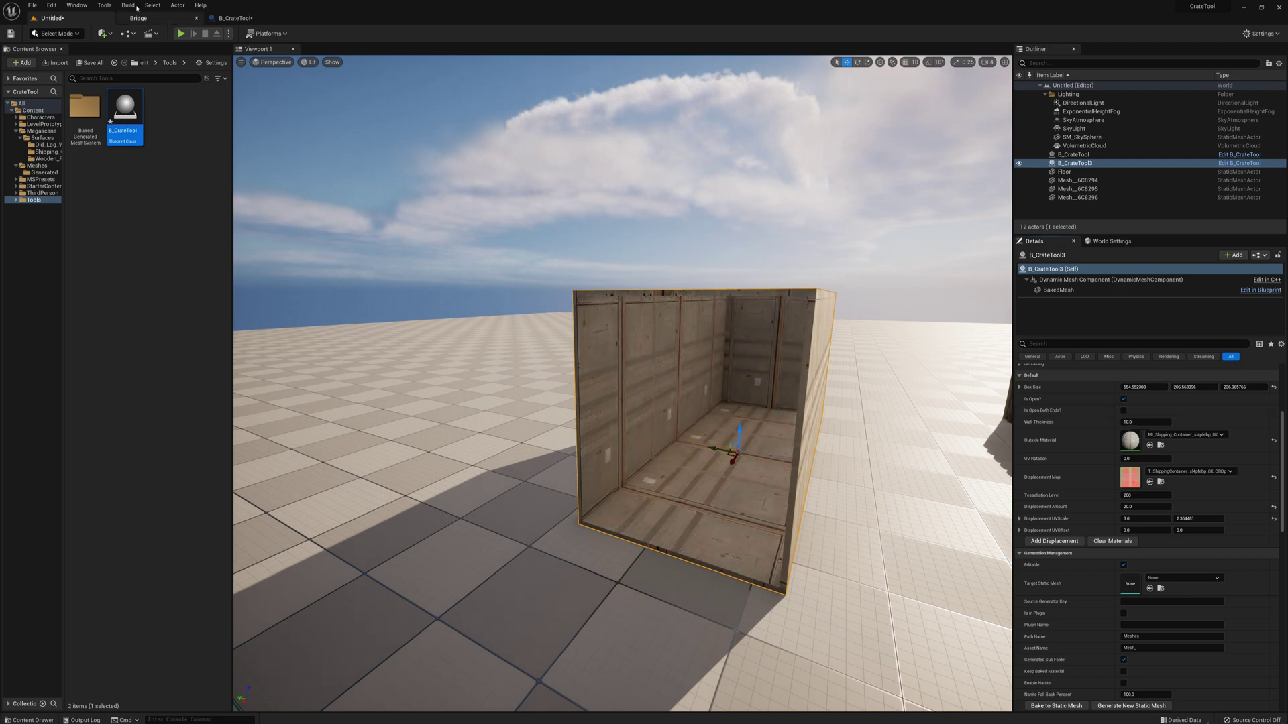
Step: Examine the cutout box section of B_CrateTool's event graph: Allocate Compute Mesh, Append Box, and its Box Size and Wall Thickness inputs
left_click(235, 18)
right_click_drag(640, 200, 473, 347)
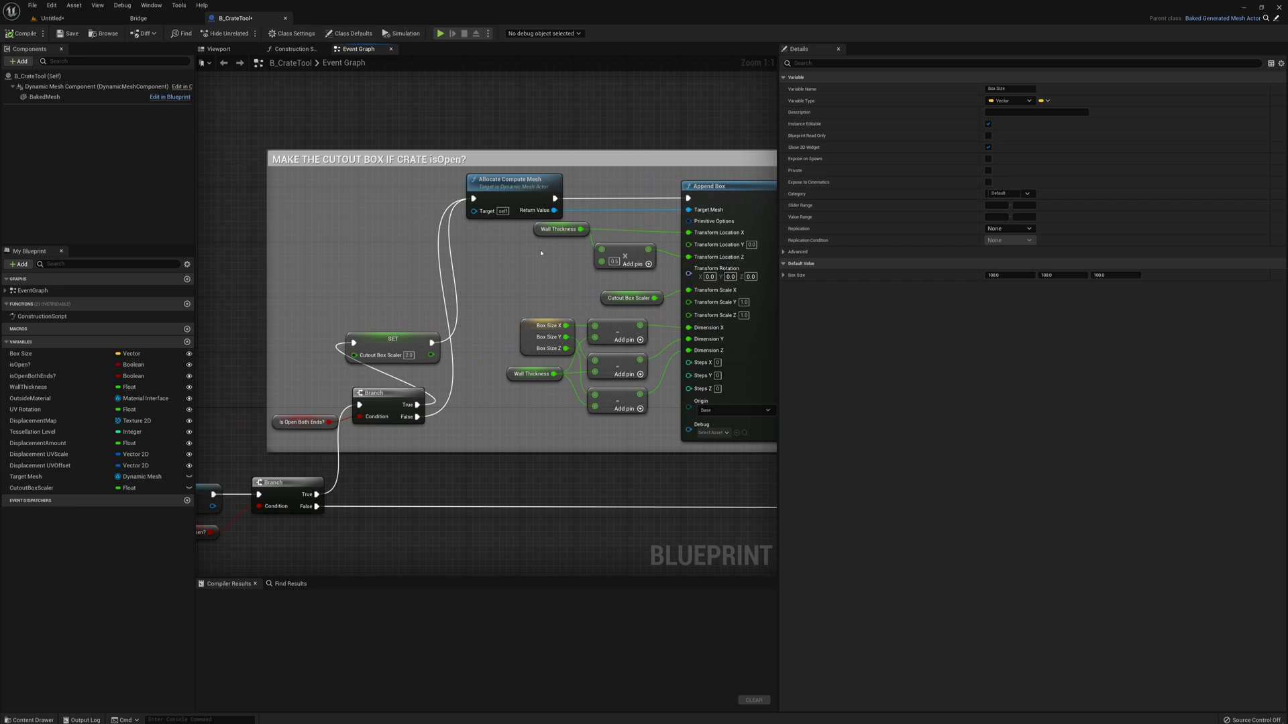
right_click_drag(541, 253, 475, 257)
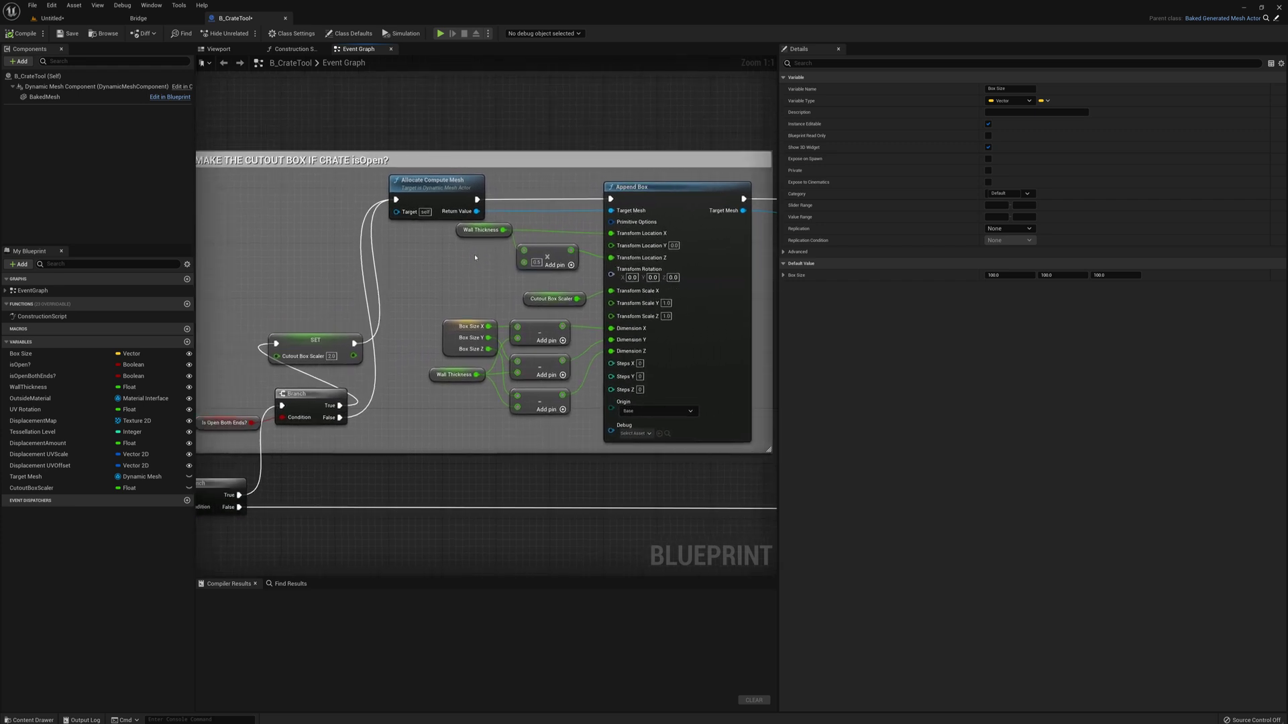
left_click(433, 182)
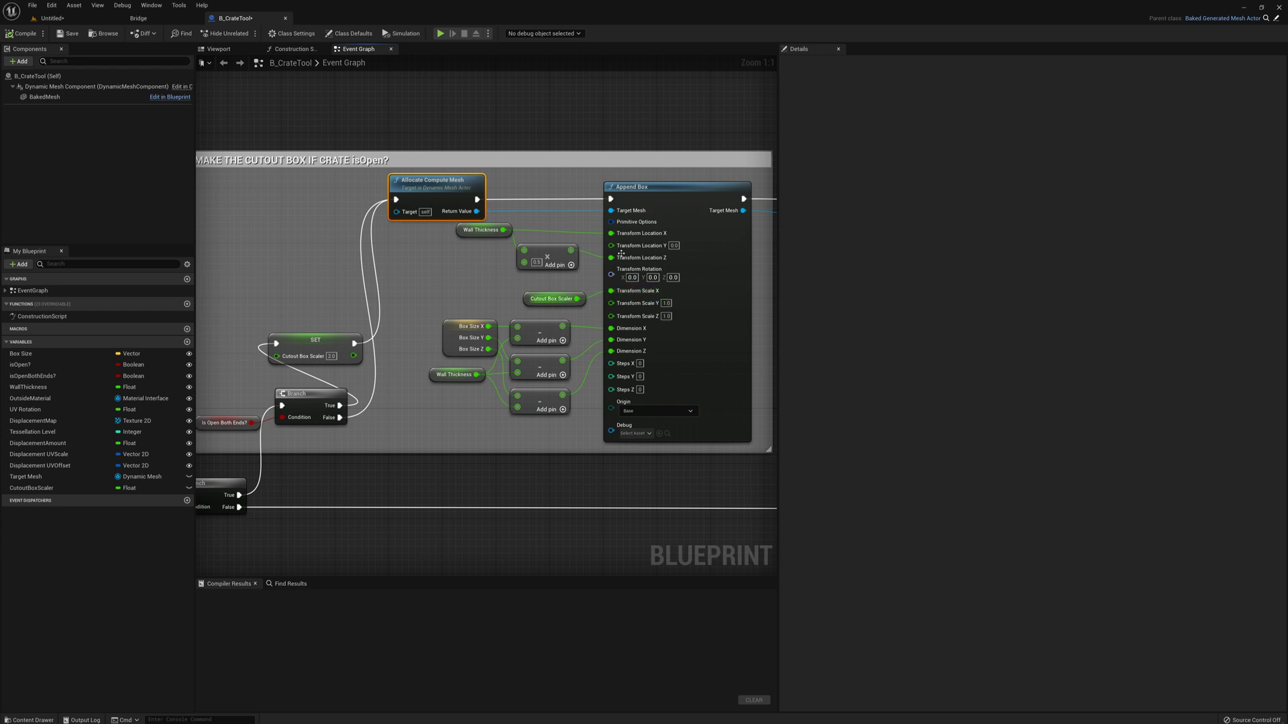
left_click(612, 185)
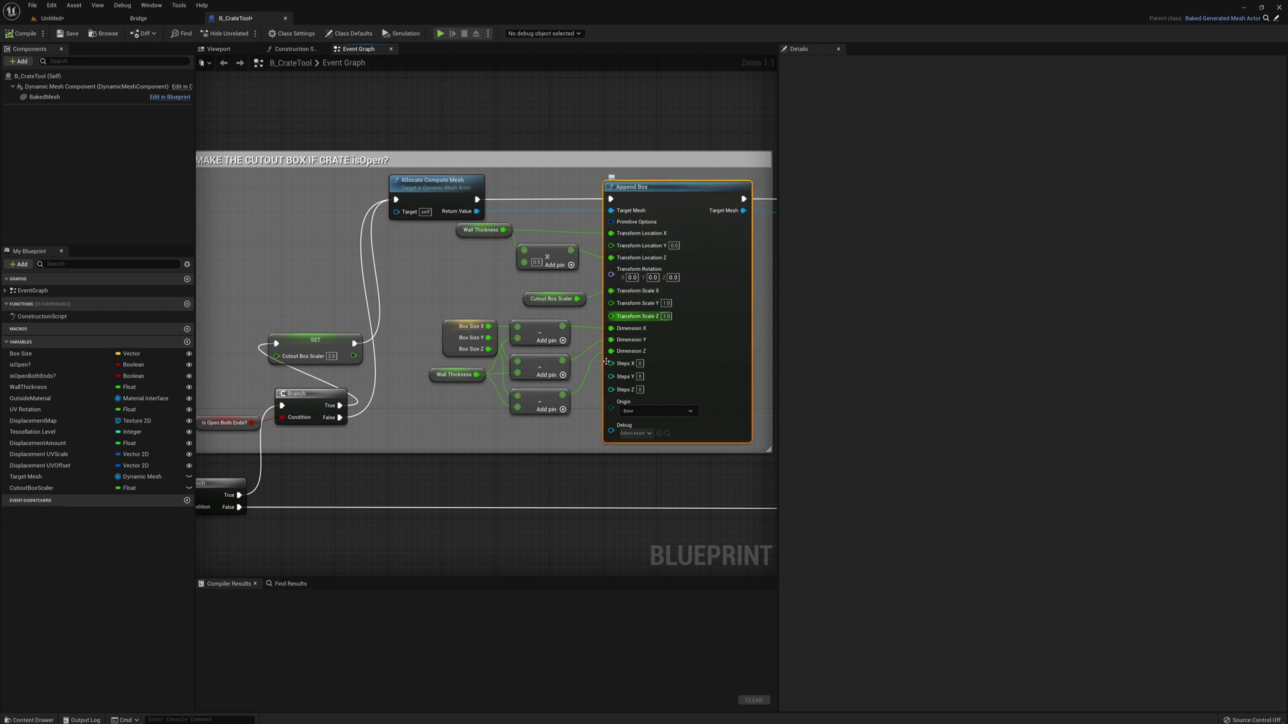
left_click(456, 333)
right_click_drag(432, 360, 394, 312)
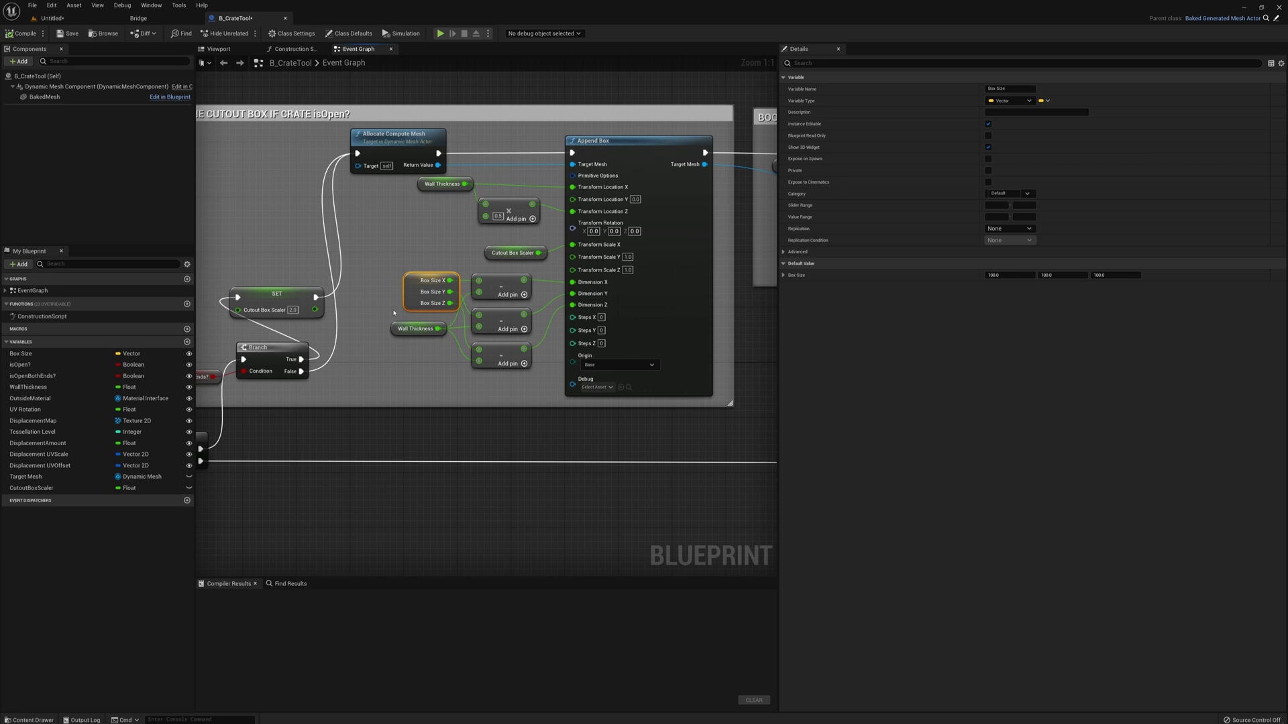
left_click(418, 329)
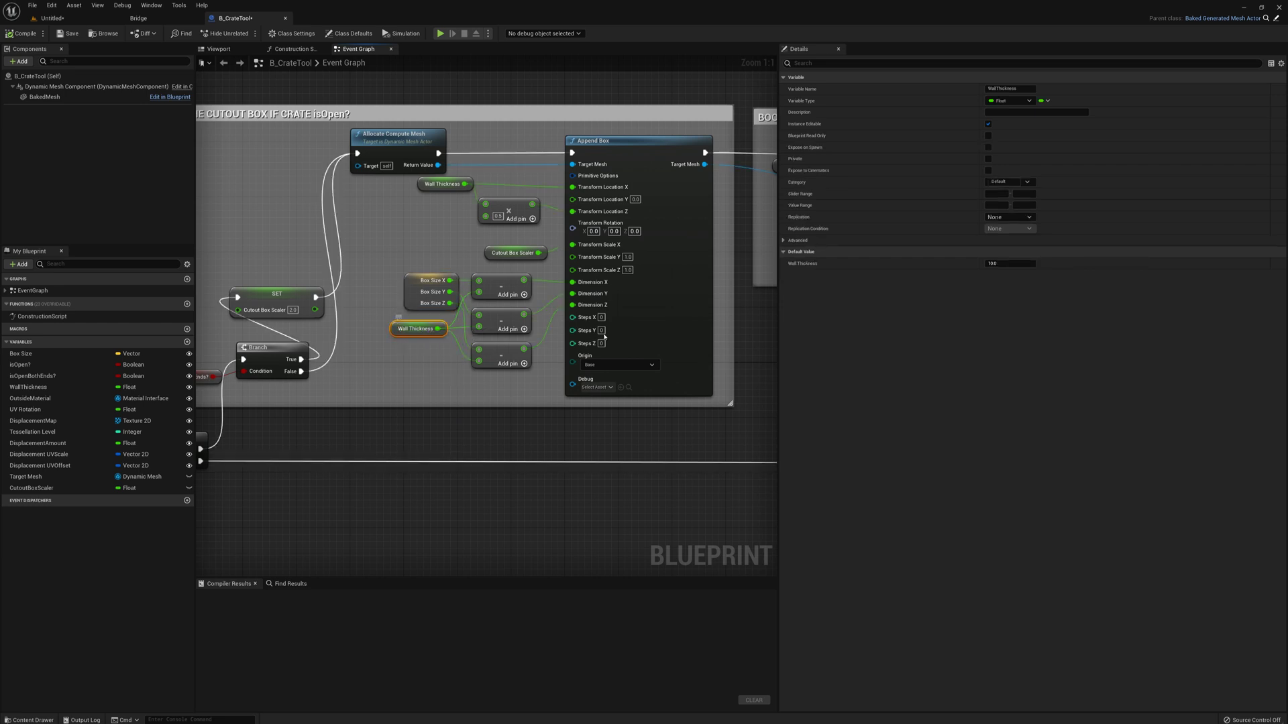
right_click_drag(672, 315, 581, 435)
left_click(619, 398)
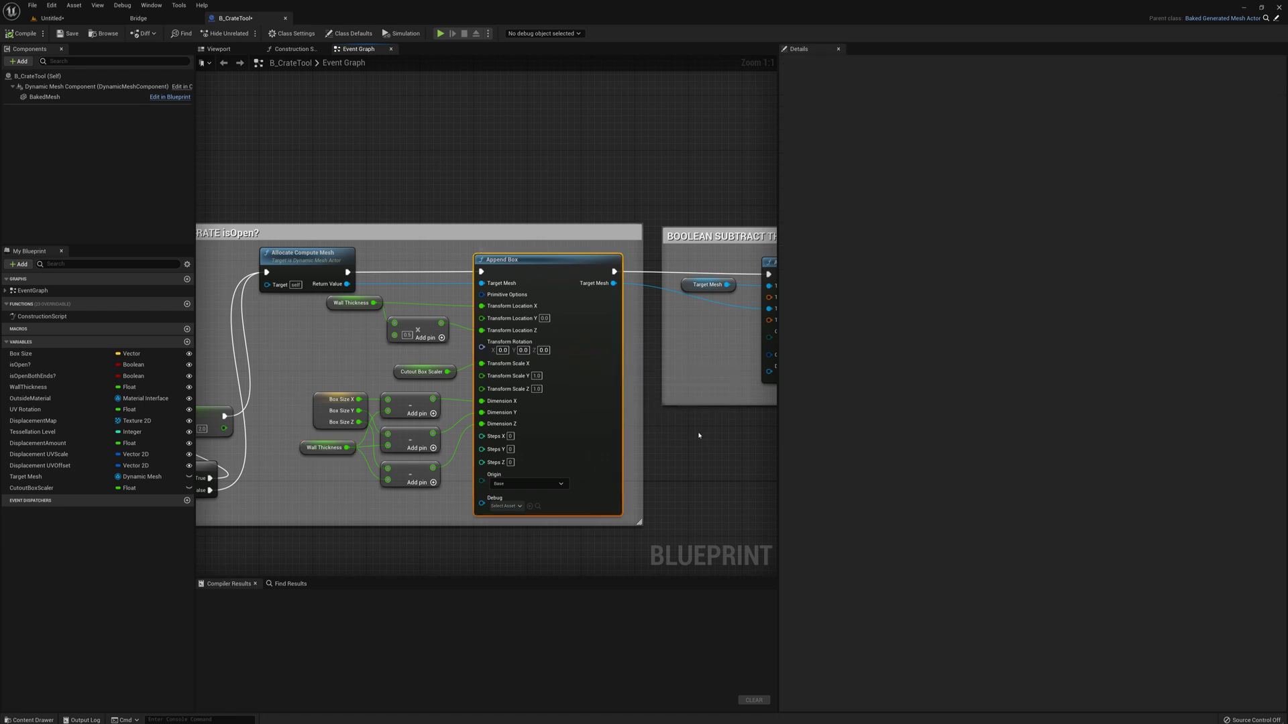
Step: Examine the Boolean Subtract section, following the cutout box from Append Box into the Apply Mesh Boolean node
right_click_drag(699, 435, 399, 401)
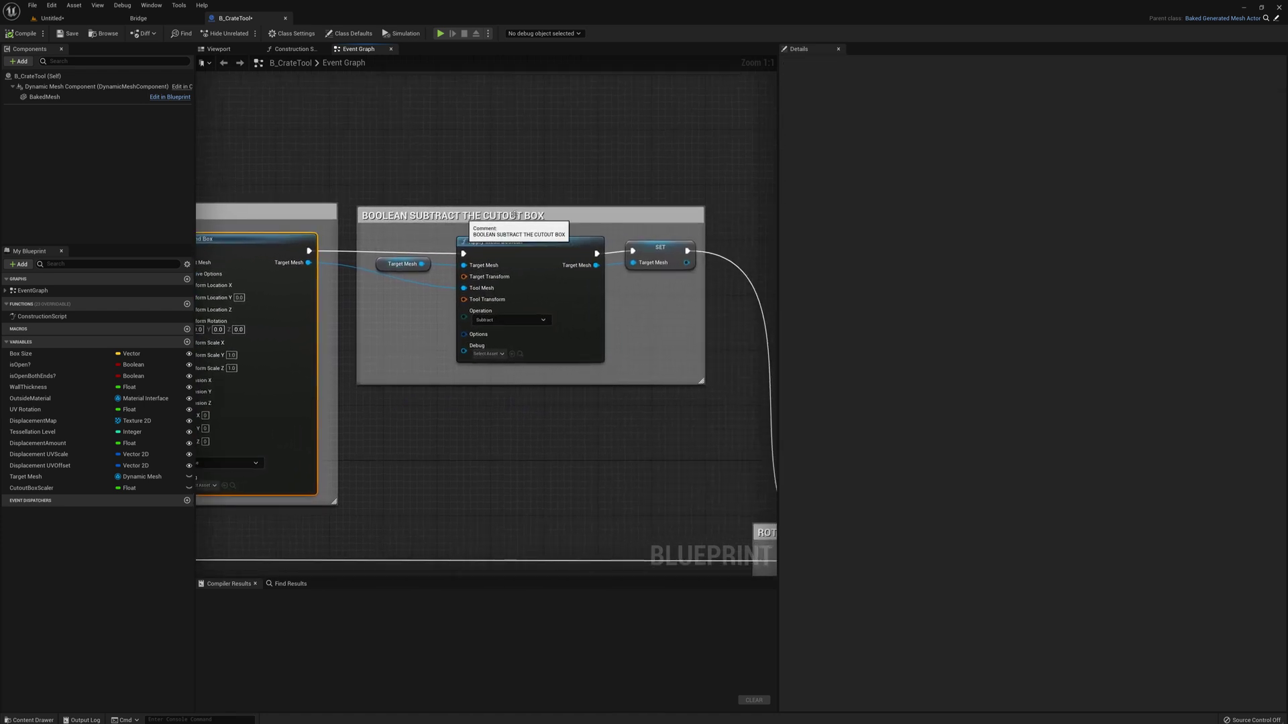
right_click_drag(269, 376, 430, 354)
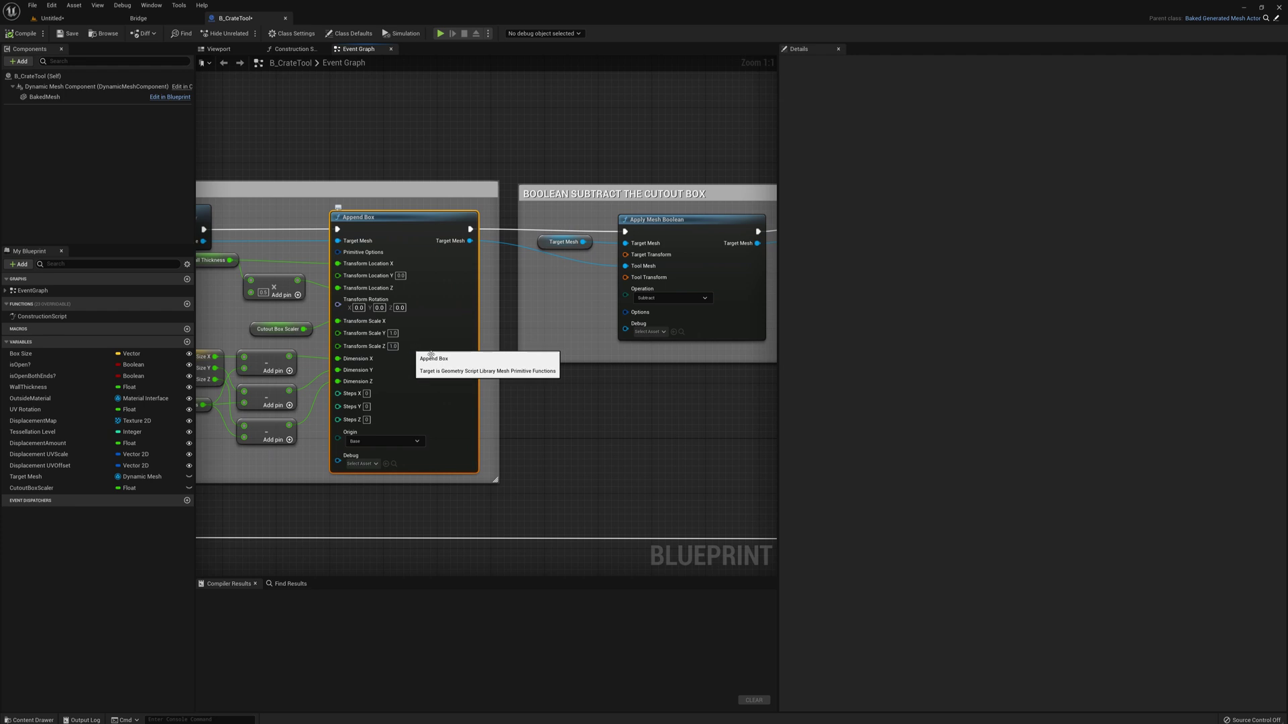
right_click_drag(620, 377, 427, 395)
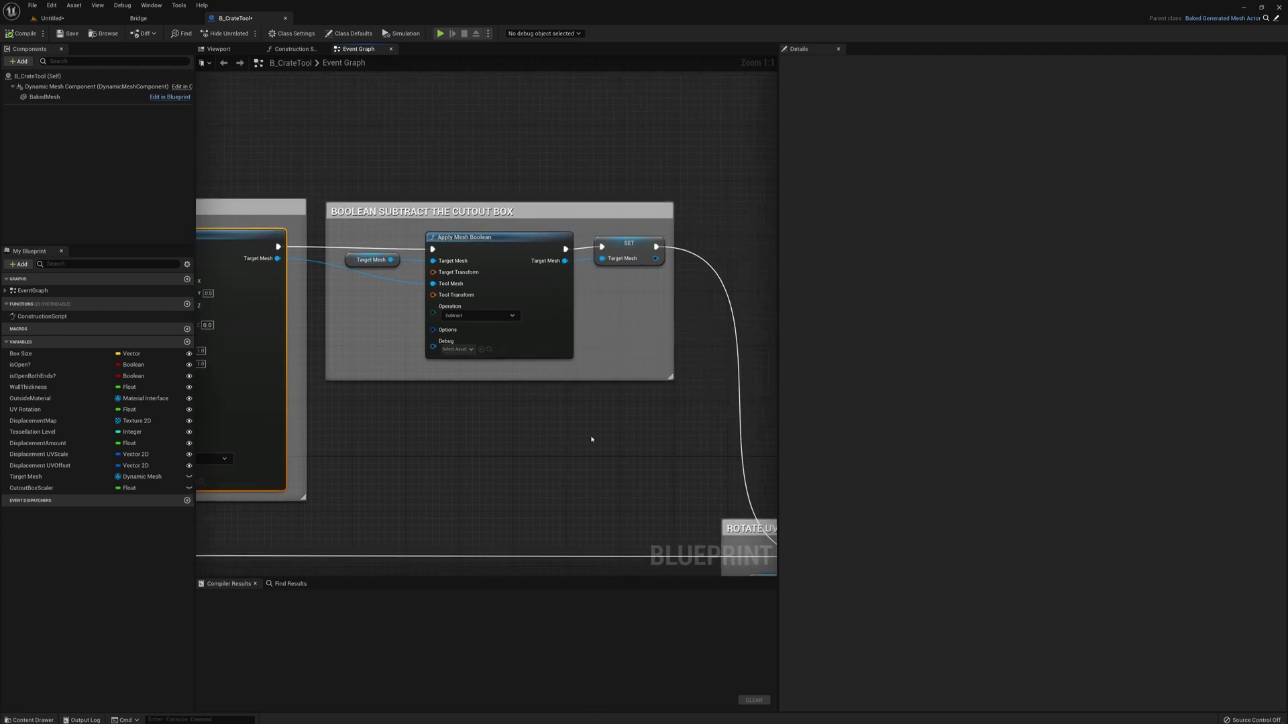
Step: Inspect the Rotate Mesh UVs node with its UV Rotation variable and the material setup section using Outside Material
right_click_drag(591, 440, 322, 231)
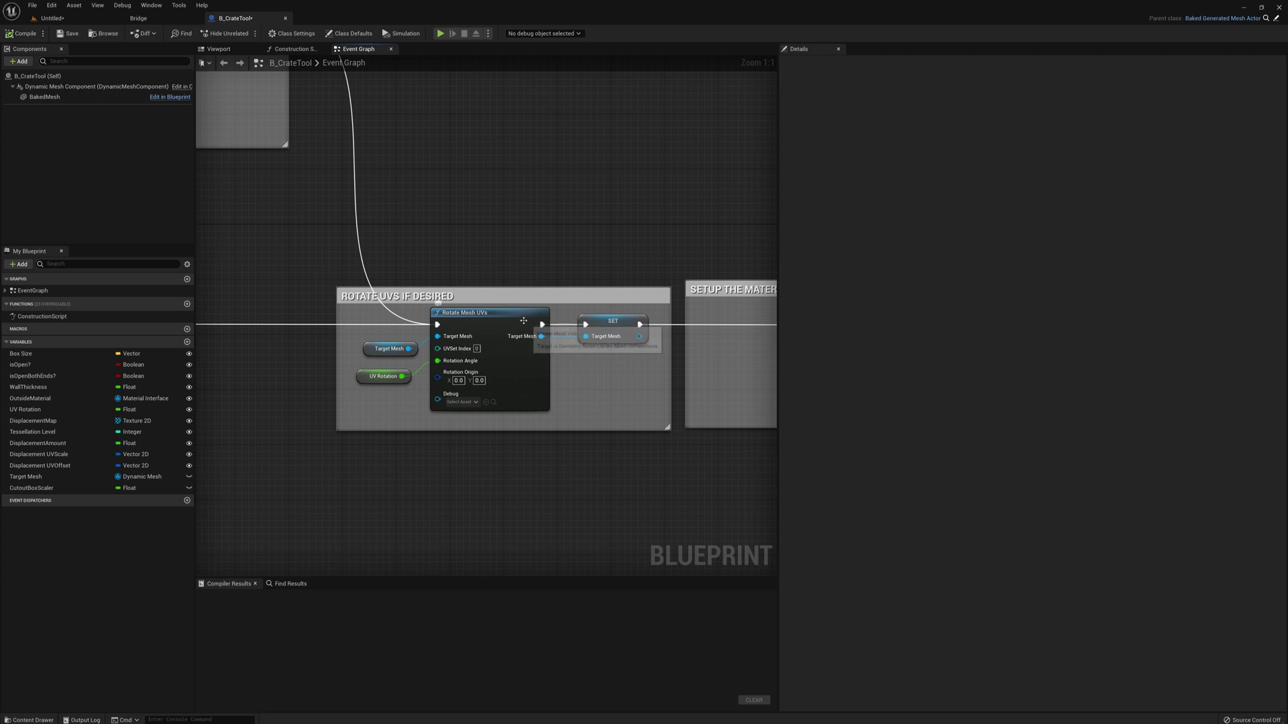
left_click(372, 381)
right_click_drag(448, 357, 322, 391)
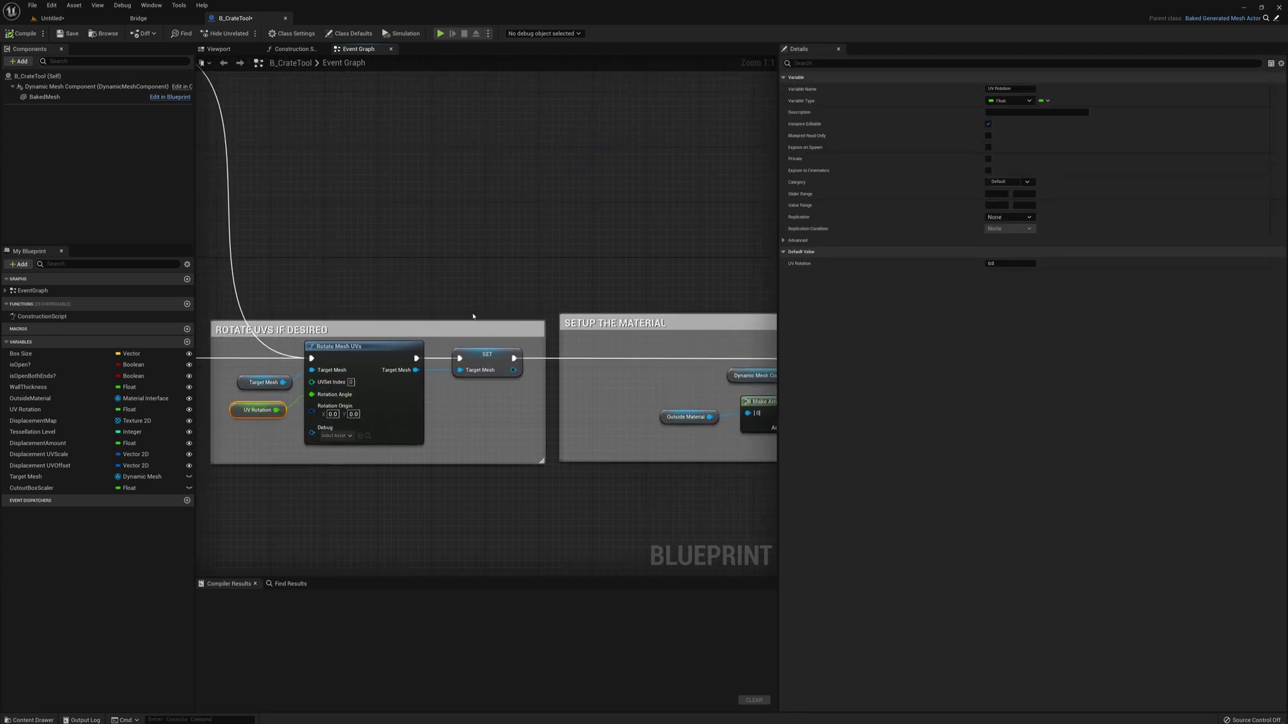
right_click_drag(618, 202, 397, 194)
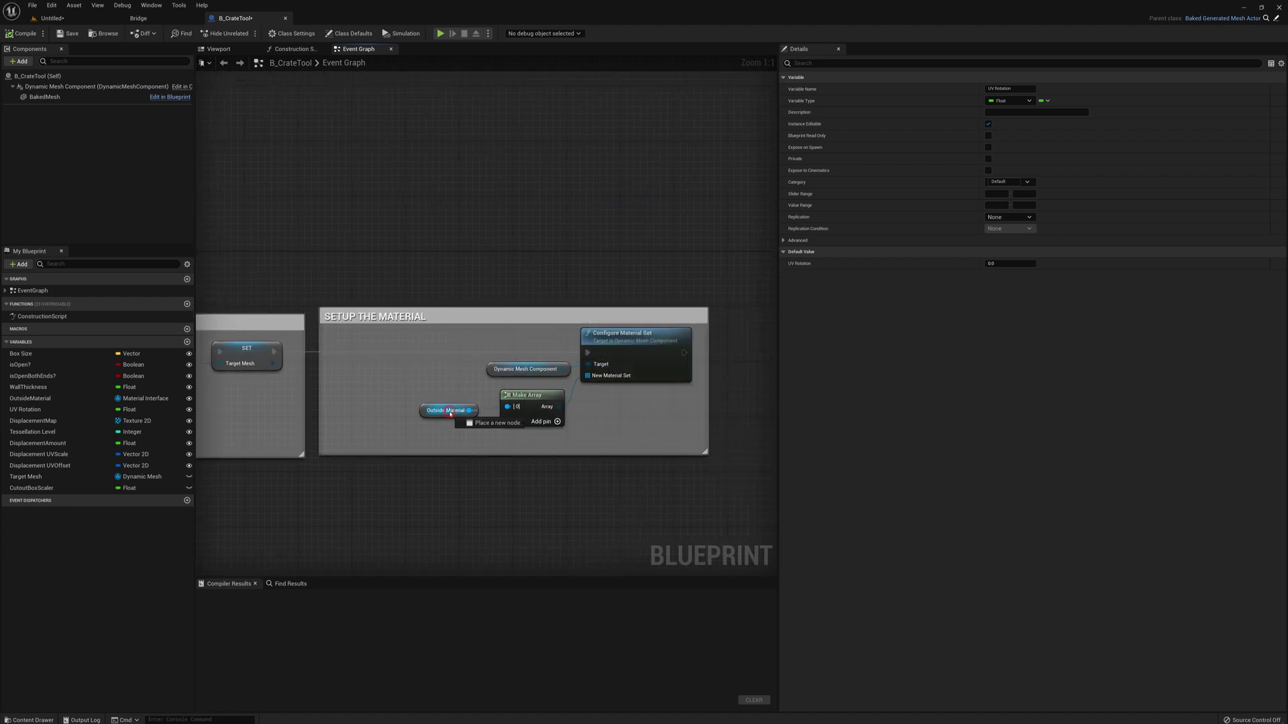
Step: Examine the start of the Add Displacement section: the Apply Uniform Tessellation node and its Tessellation Level variable
scroll(412, 474, "down", 7)
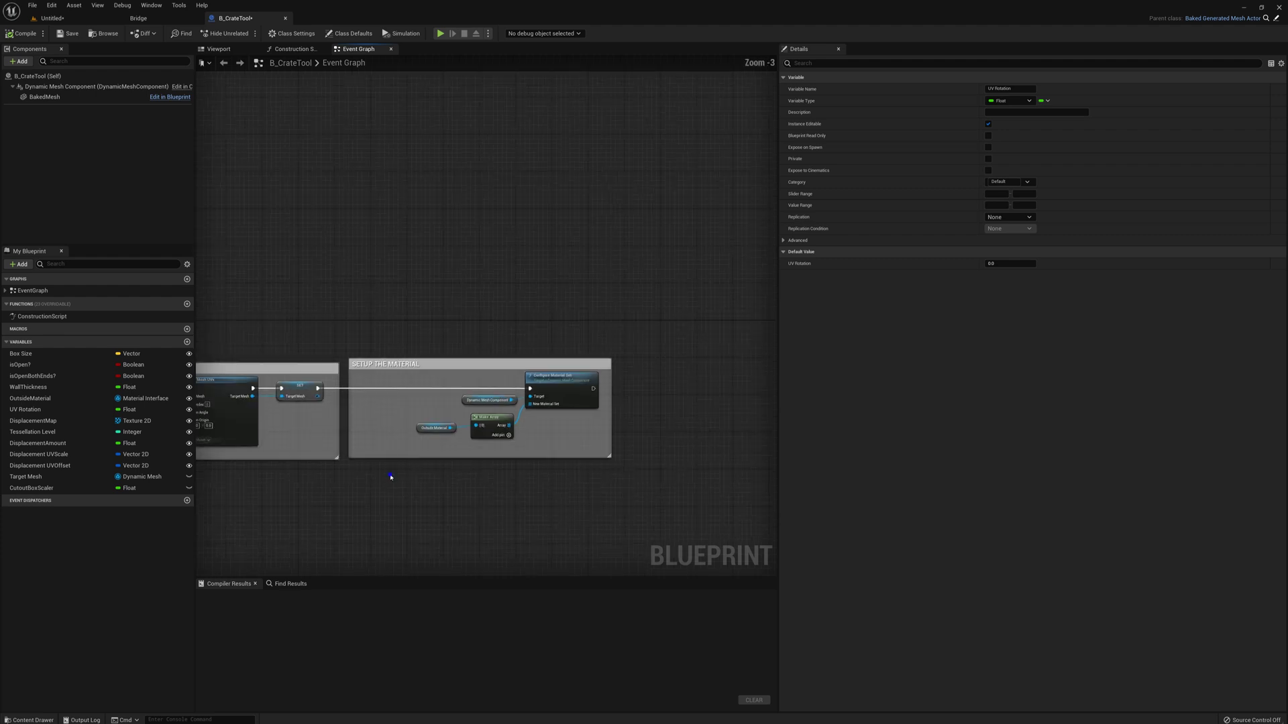
scroll(505, 416, "up", 6)
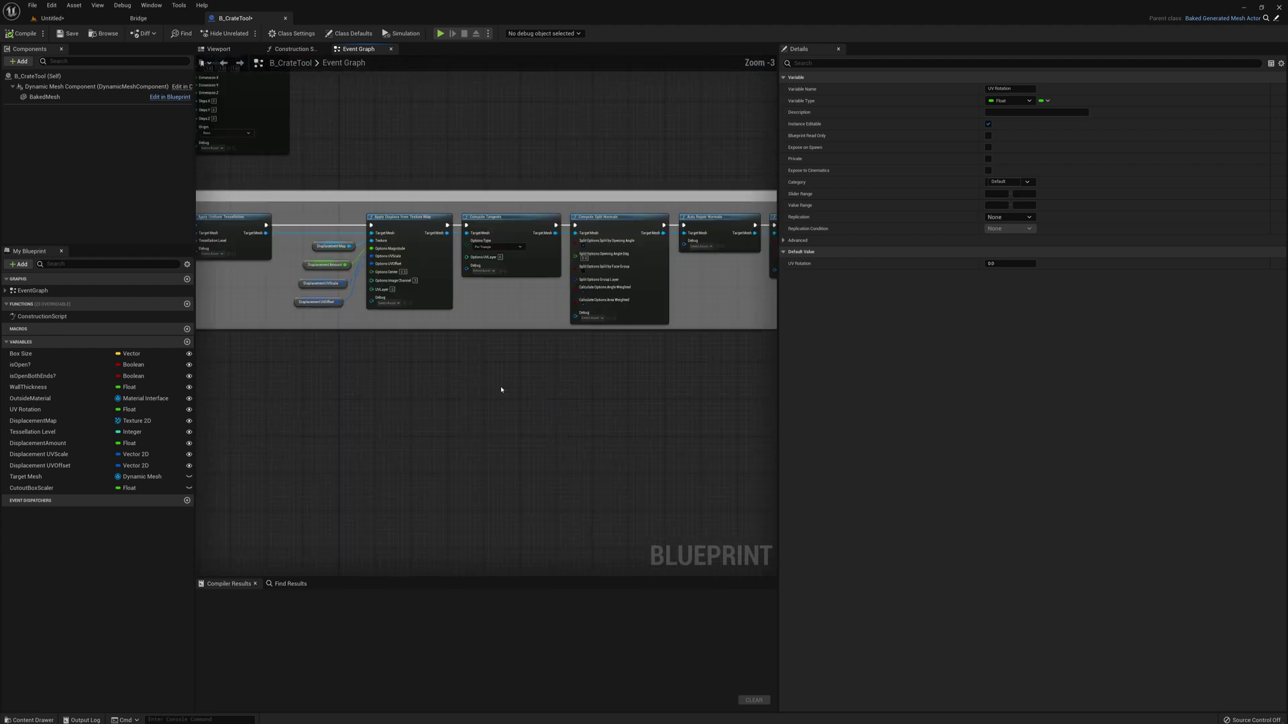
scroll(530, 447, "up", 2)
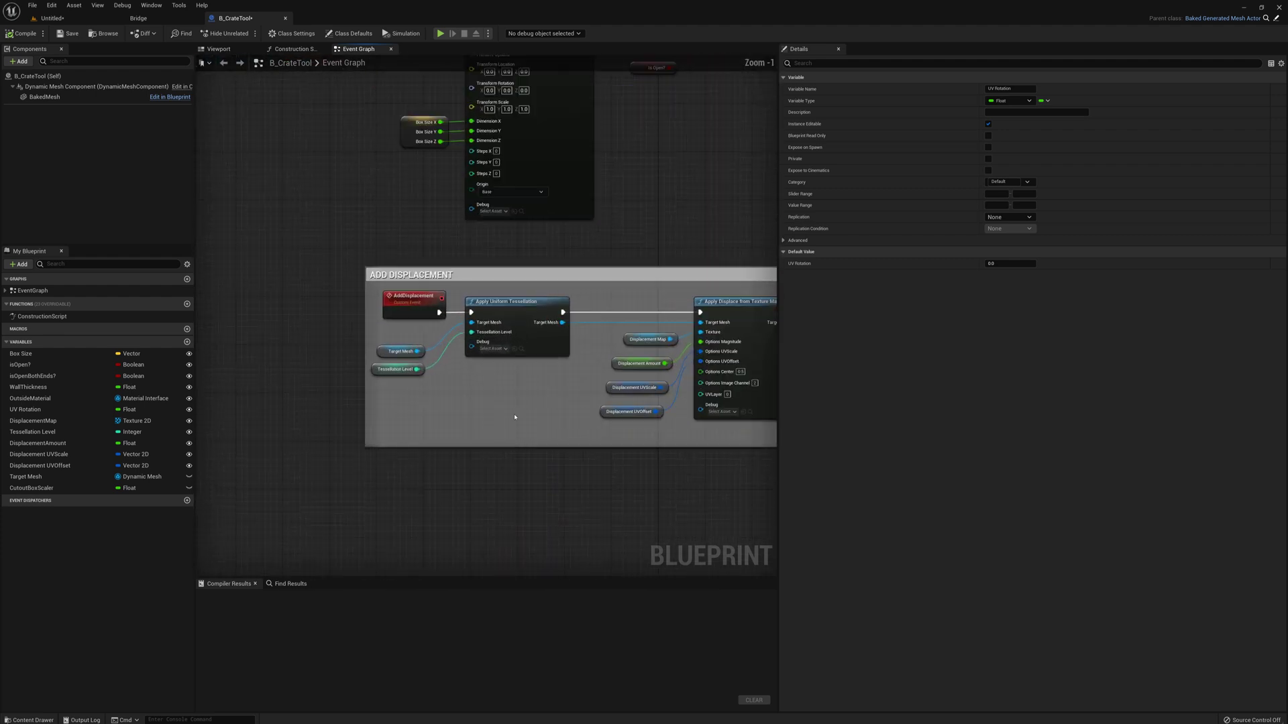
right_click_drag(538, 401, 475, 383)
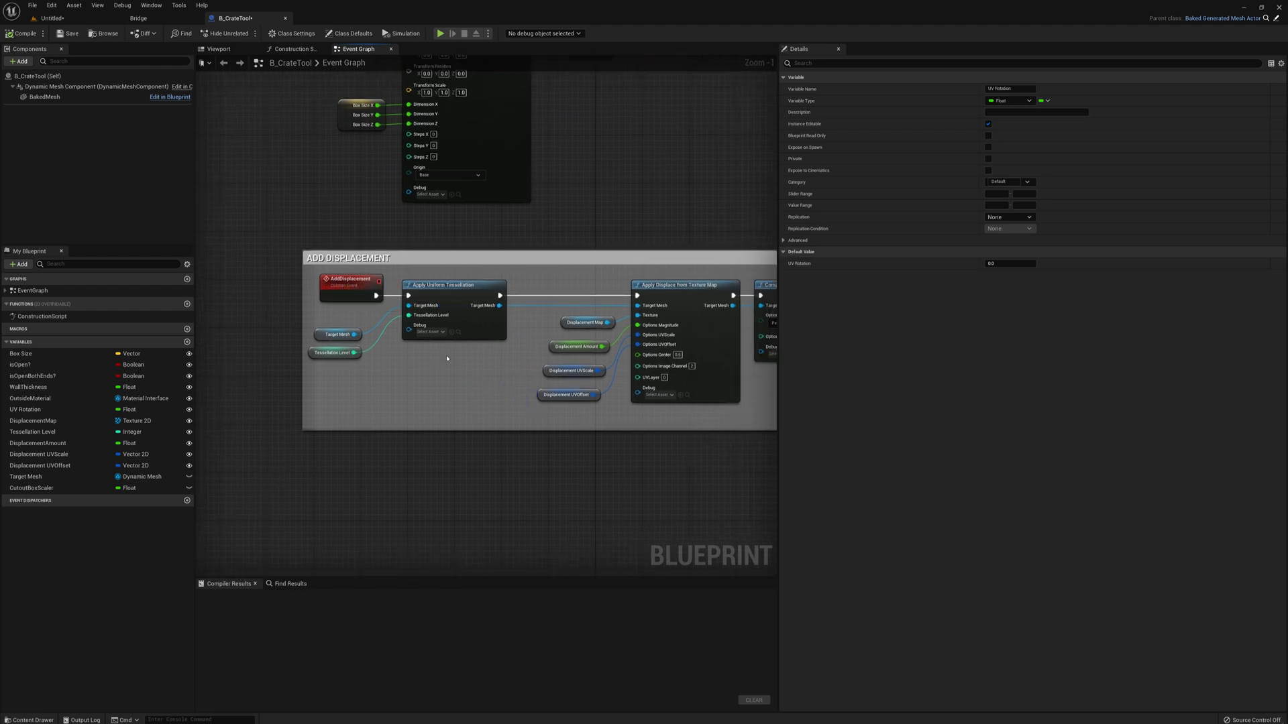
scroll(430, 359, "up", 1)
left_click(456, 277)
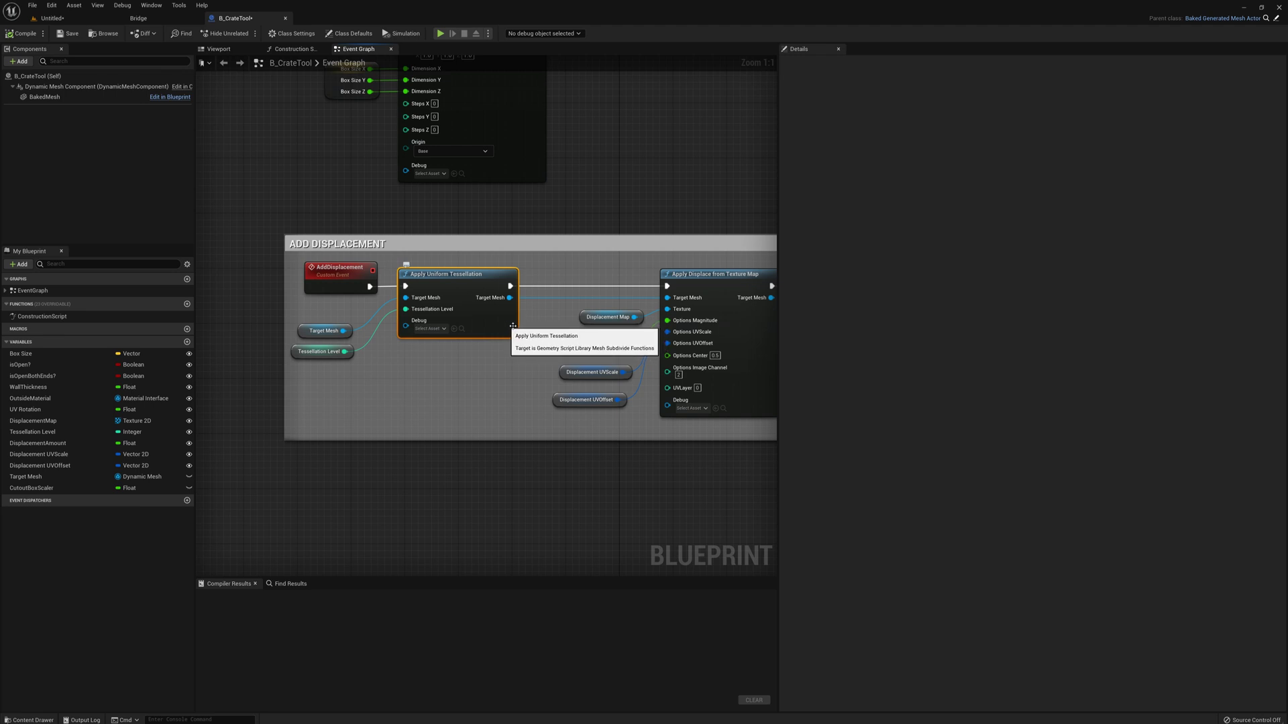
mouse_move(667, 445)
right_mouse_down()
mouse_move(510, 448)
mouse_move(690, 455)
right_mouse_up()
left_click(346, 362)
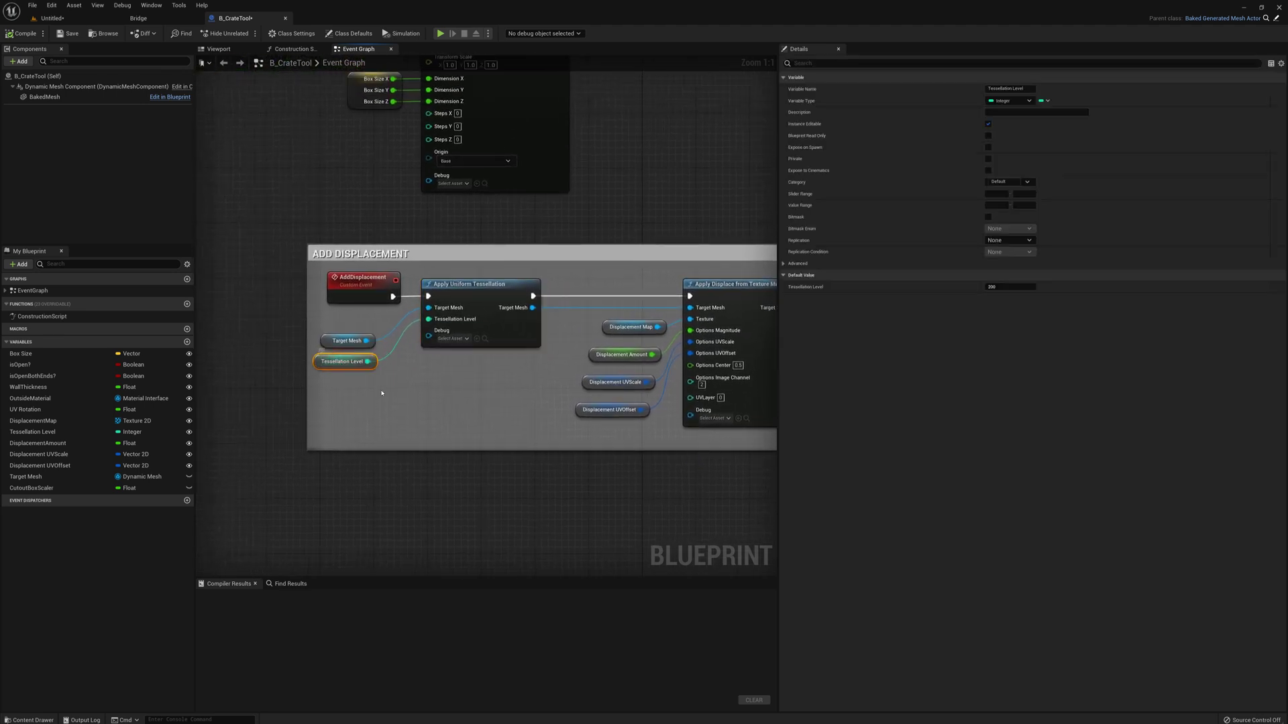
Step: Inspect the Apply Displace from Texture Map node and its Displacement Amount, UVScale and UVOffset inputs
right_click_drag(722, 289, 500, 284)
left_click(500, 283)
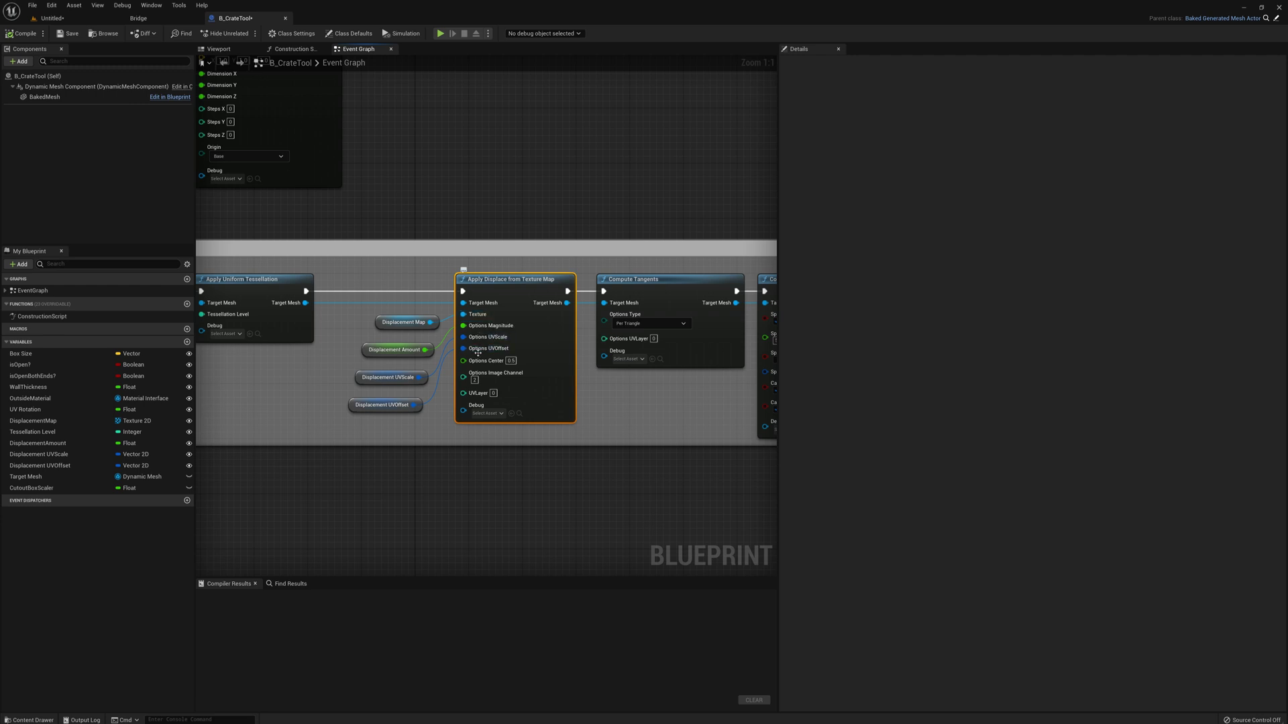
left_click(388, 350)
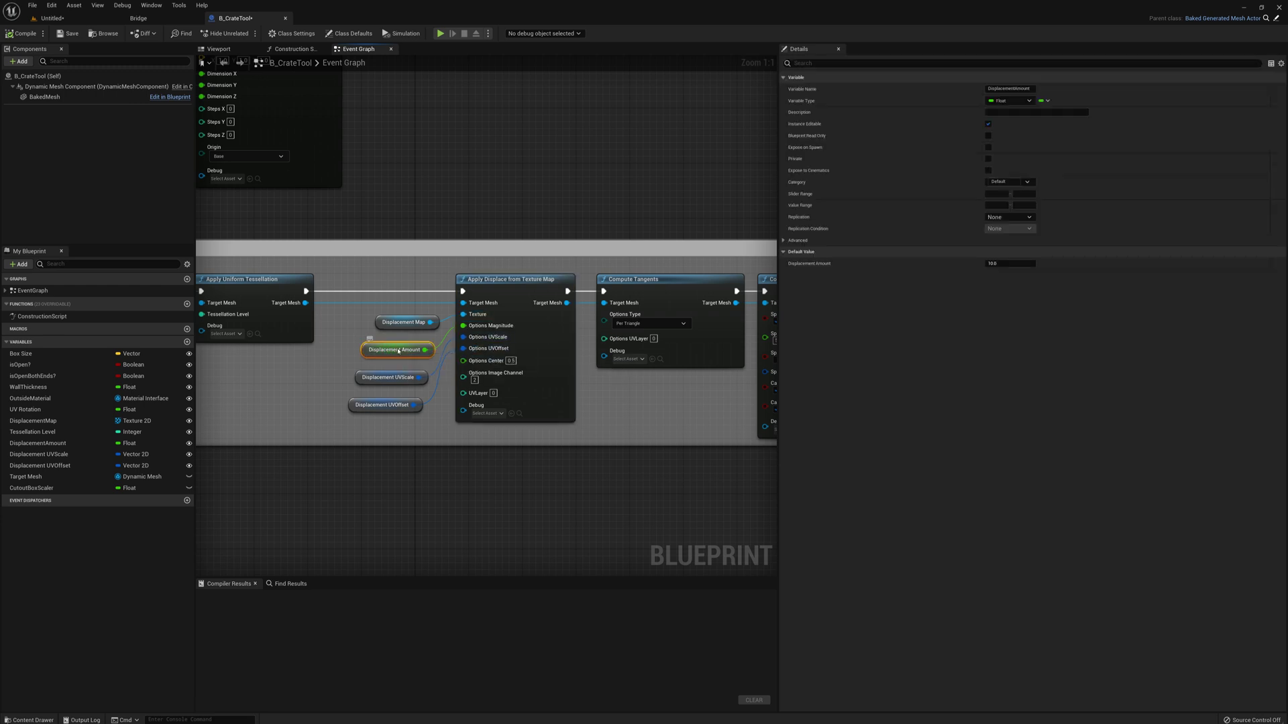
right_click_drag(506, 441, 520, 437)
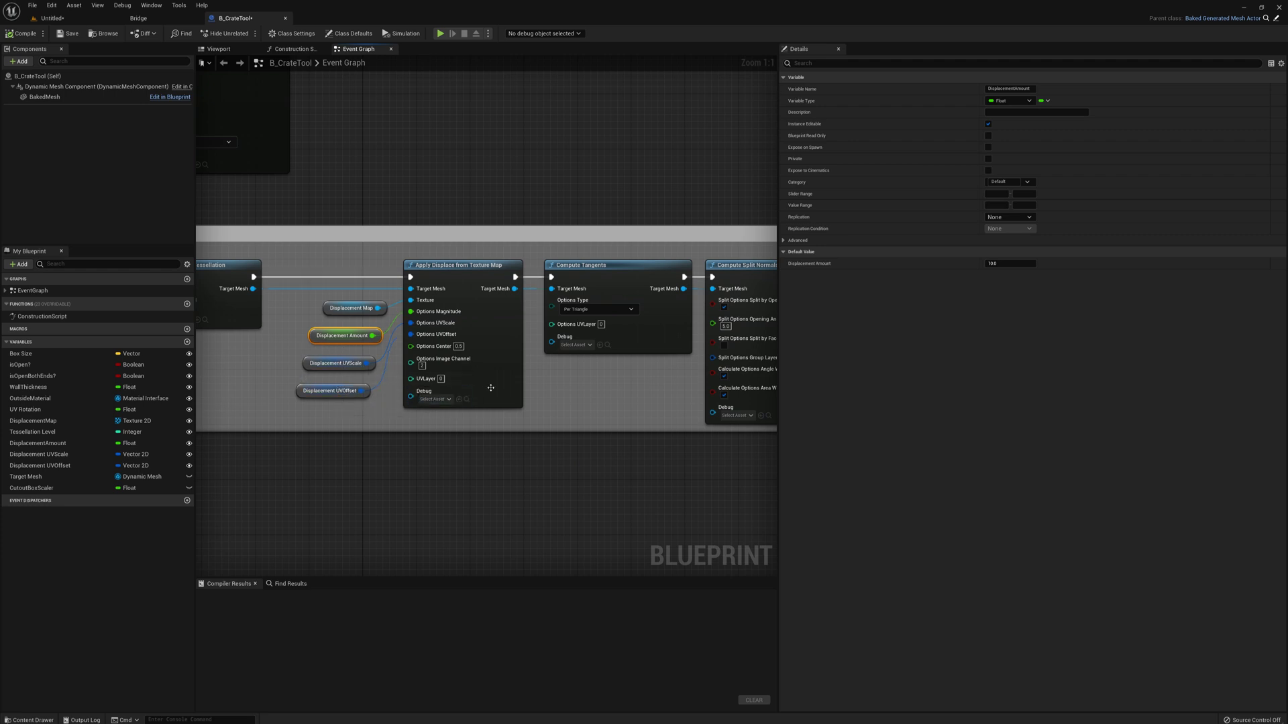
right_click_drag(638, 393, 452, 401)
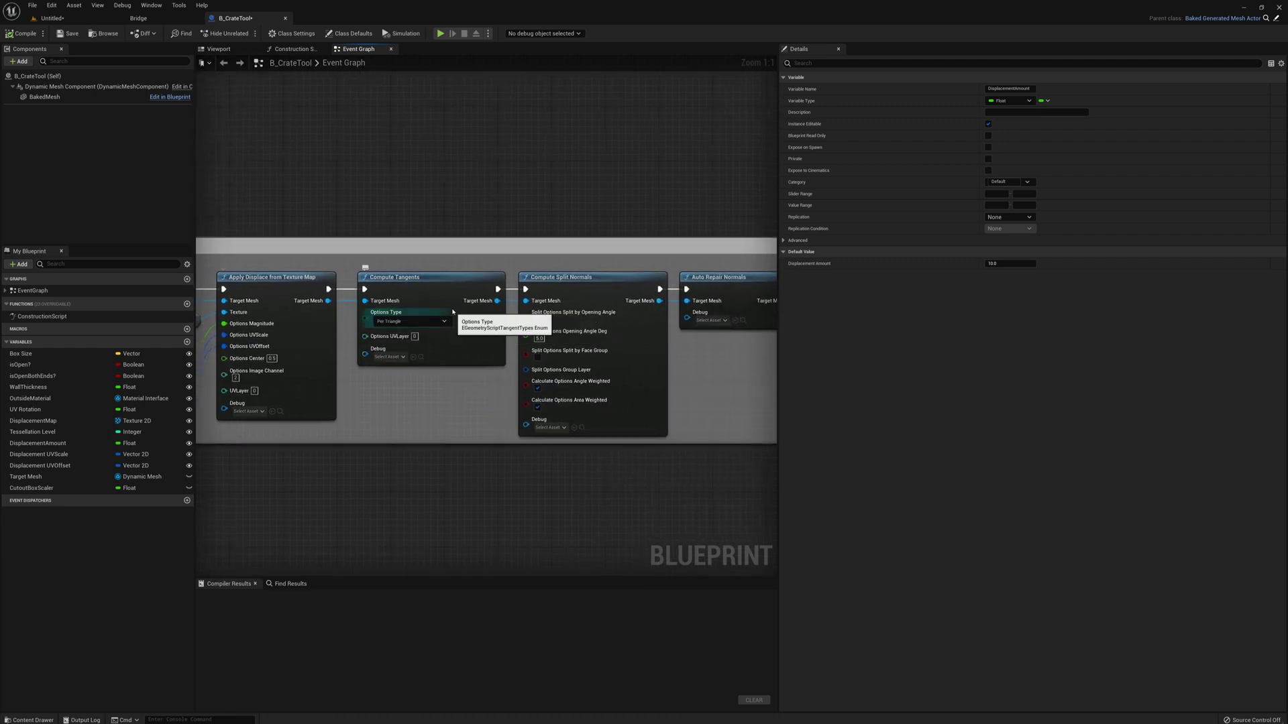
Step: Go through the Compute Tangents, Compute Split Normals, Auto Repair Normals and Recompute Normals nodes at the end of the displacement chain
left_click(436, 282)
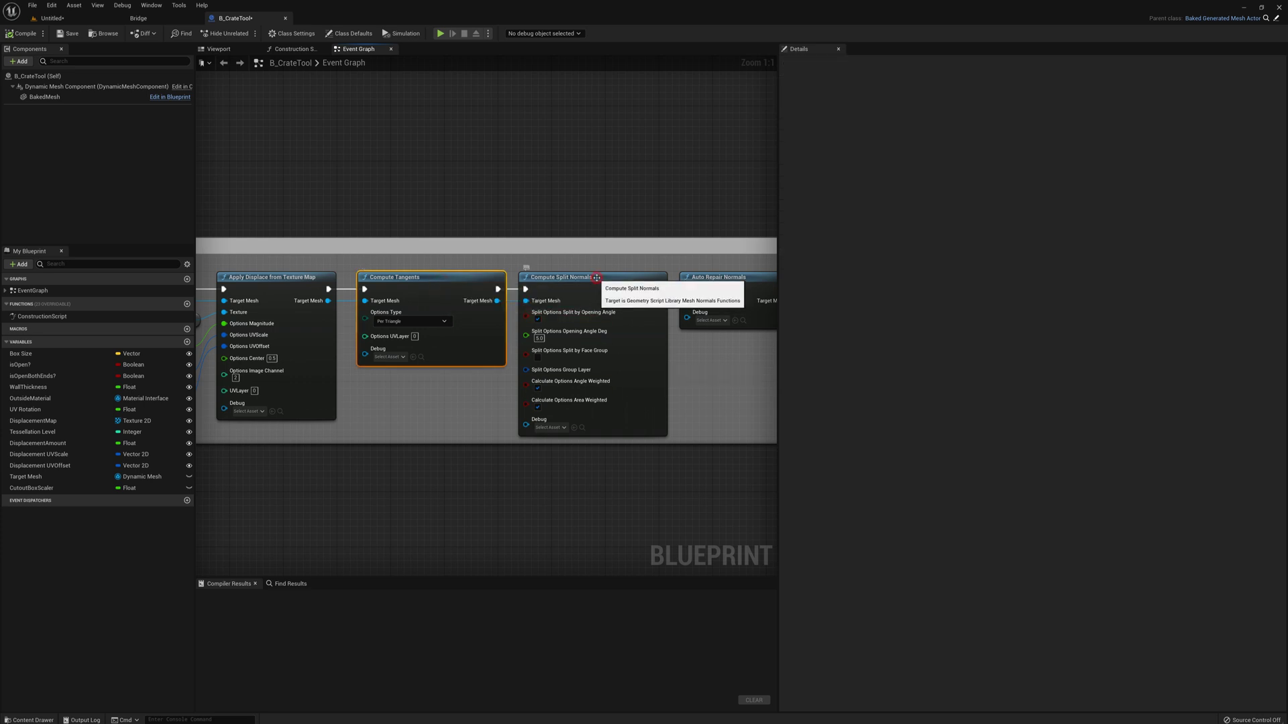
left_click(595, 277)
right_click_drag(652, 182, 414, 155)
left_click(501, 255)
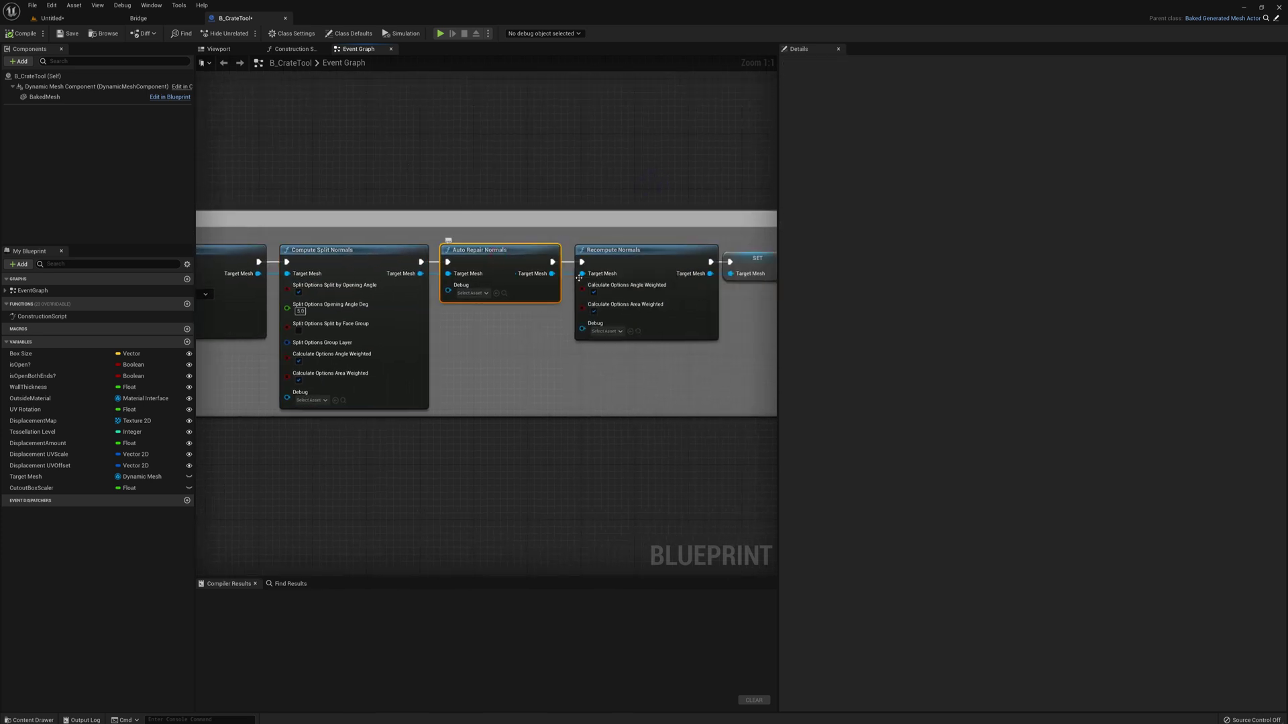
left_click(587, 251)
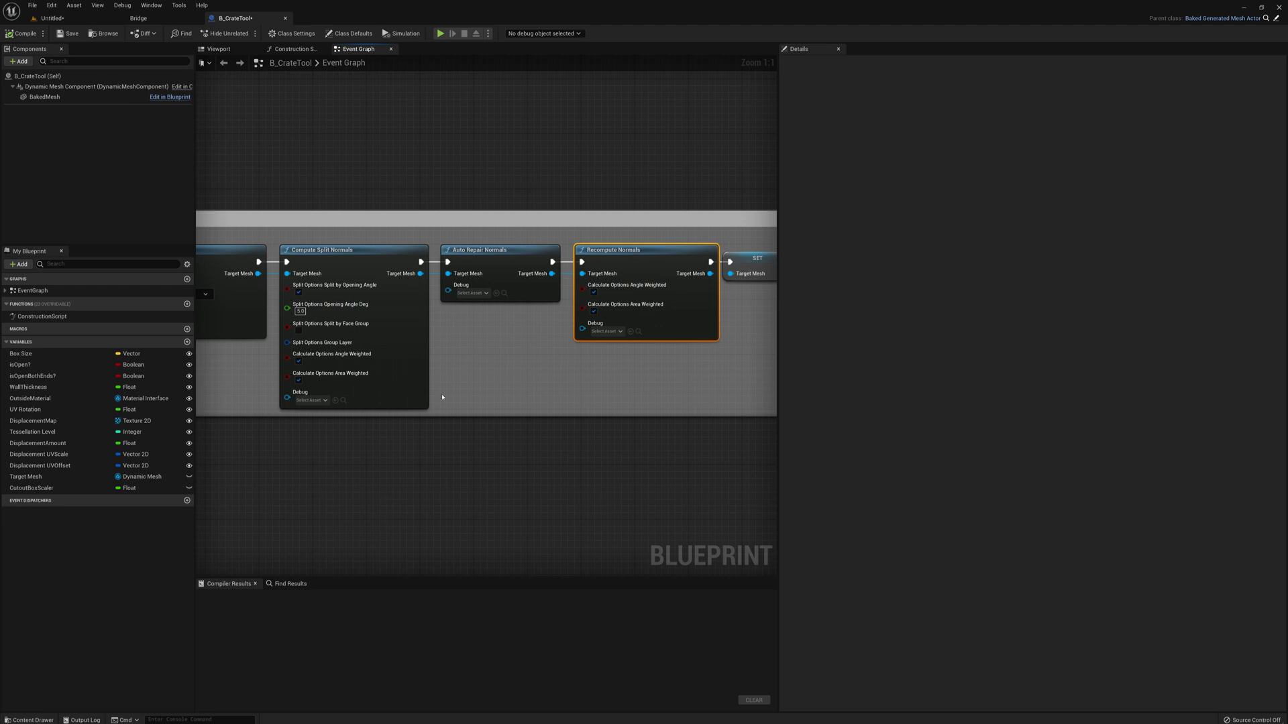
right_click_drag(663, 391, 586, 417)
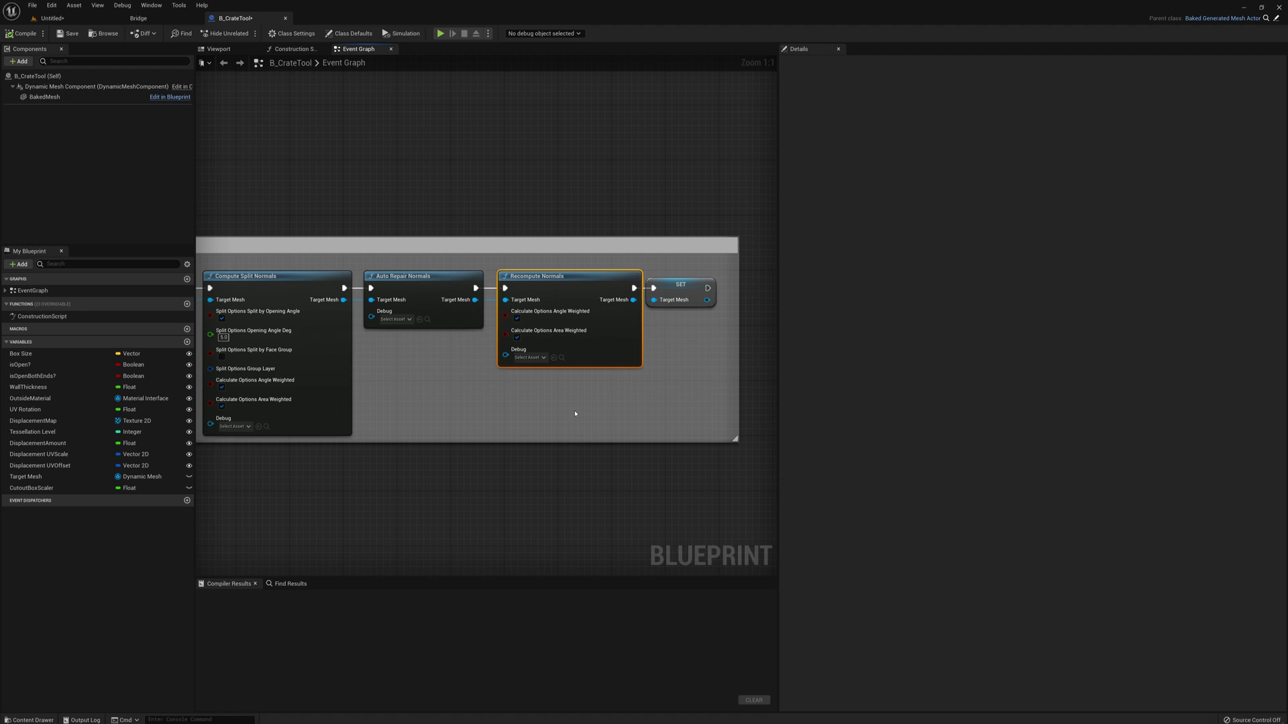
Step: Review the whole event graph at once, covering both the rebuild chain and the displacement chain
scroll(575, 413, "down", 6)
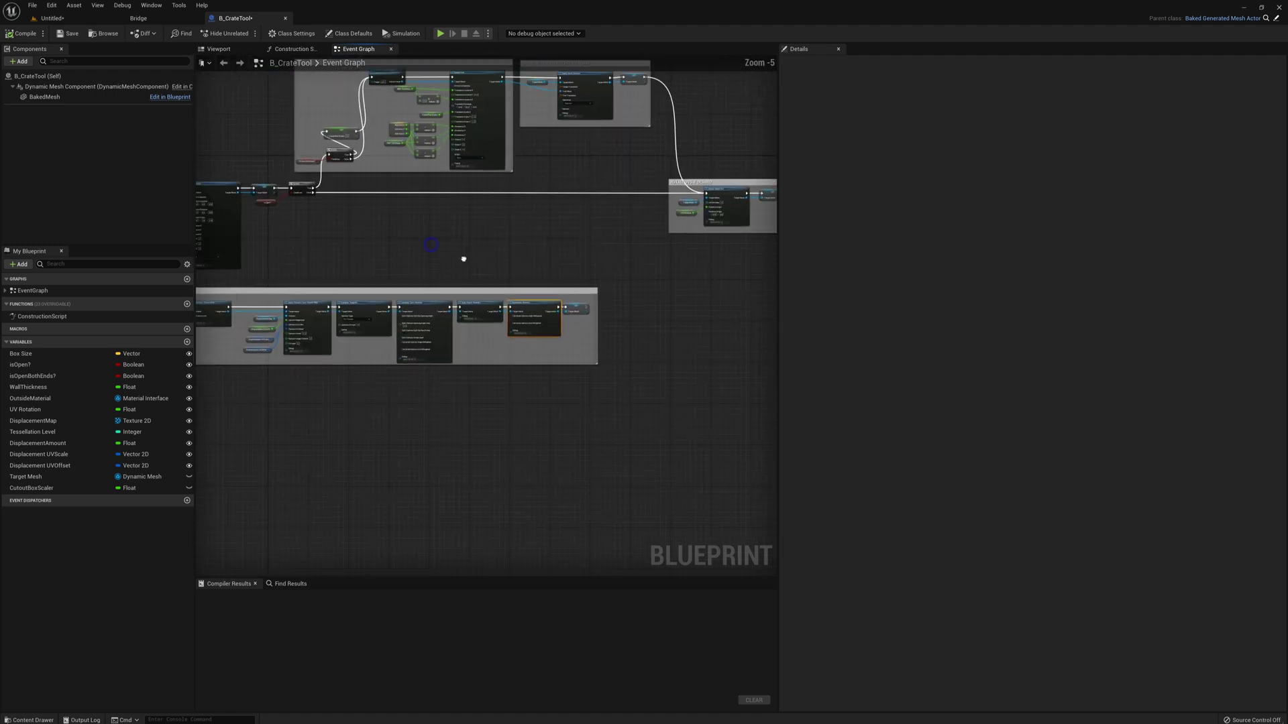
scroll(492, 316, "down", 1)
right_click_drag(526, 305, 489, 338)
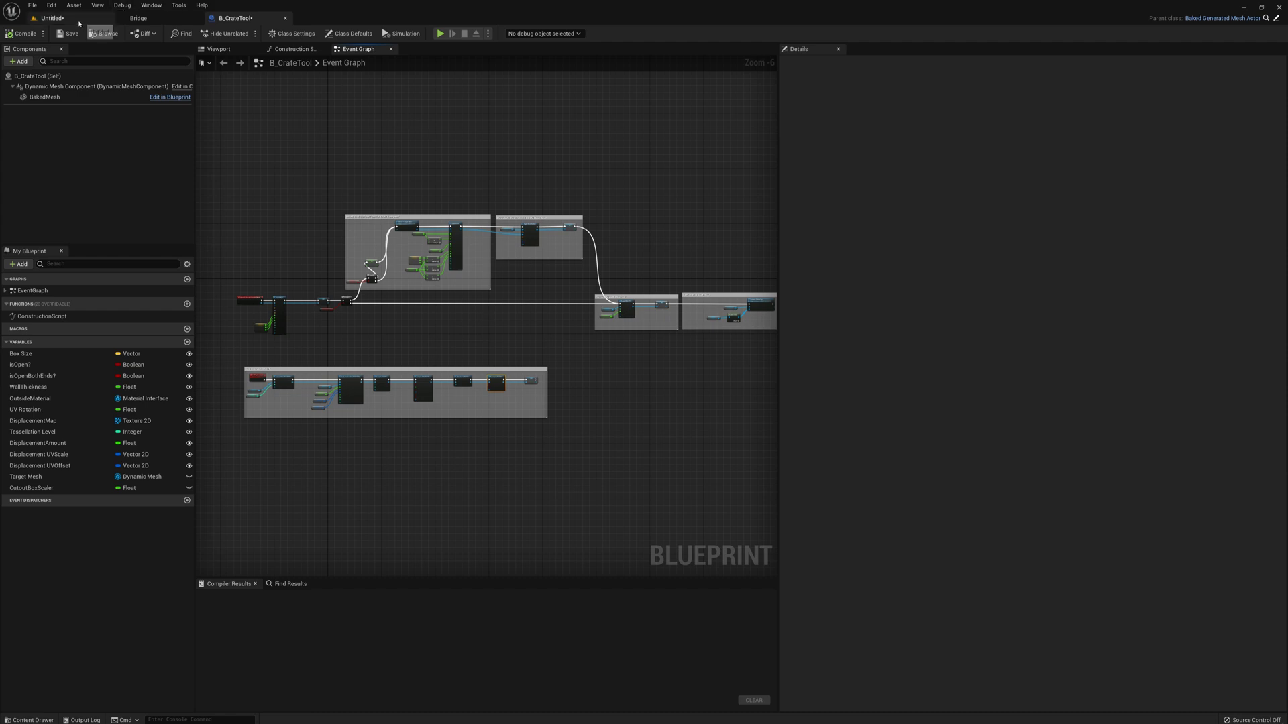
Step: Return to the level and view the open graffiti-covered crates from a wider angle
left_click(58, 18)
right_click_drag(474, 246, 656, 248)
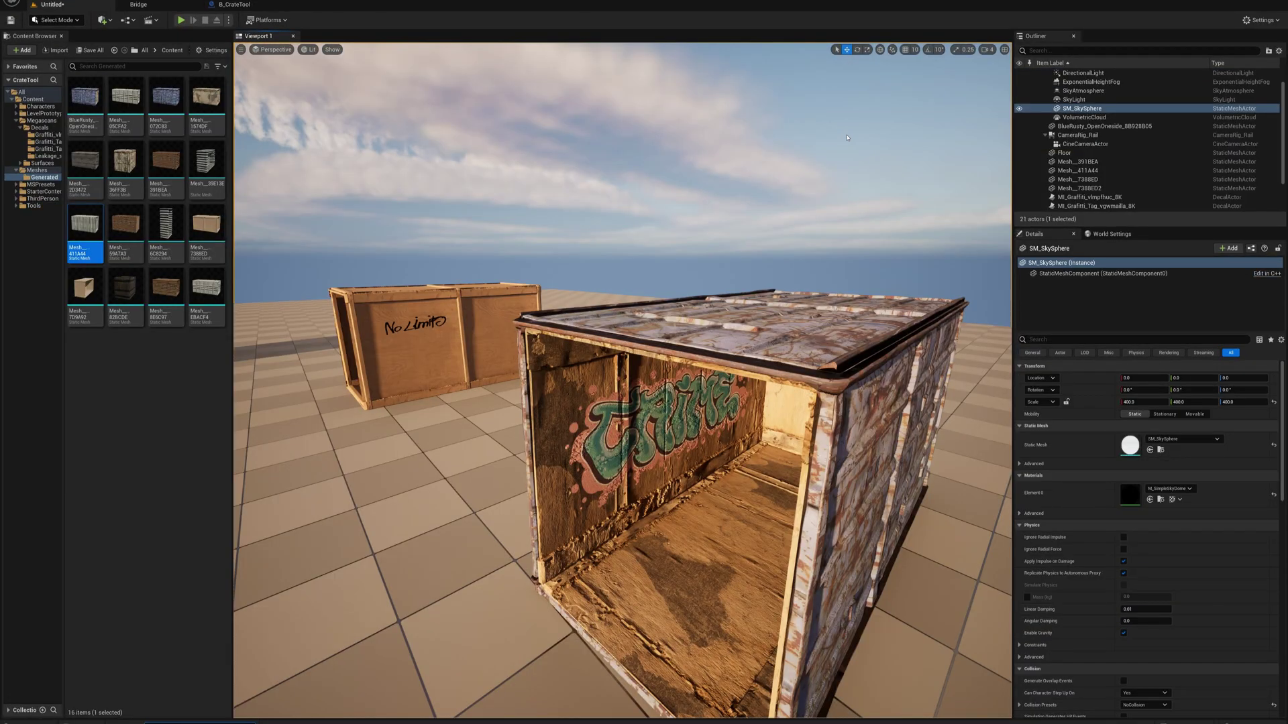
scroll(681, 174, "down", 4)
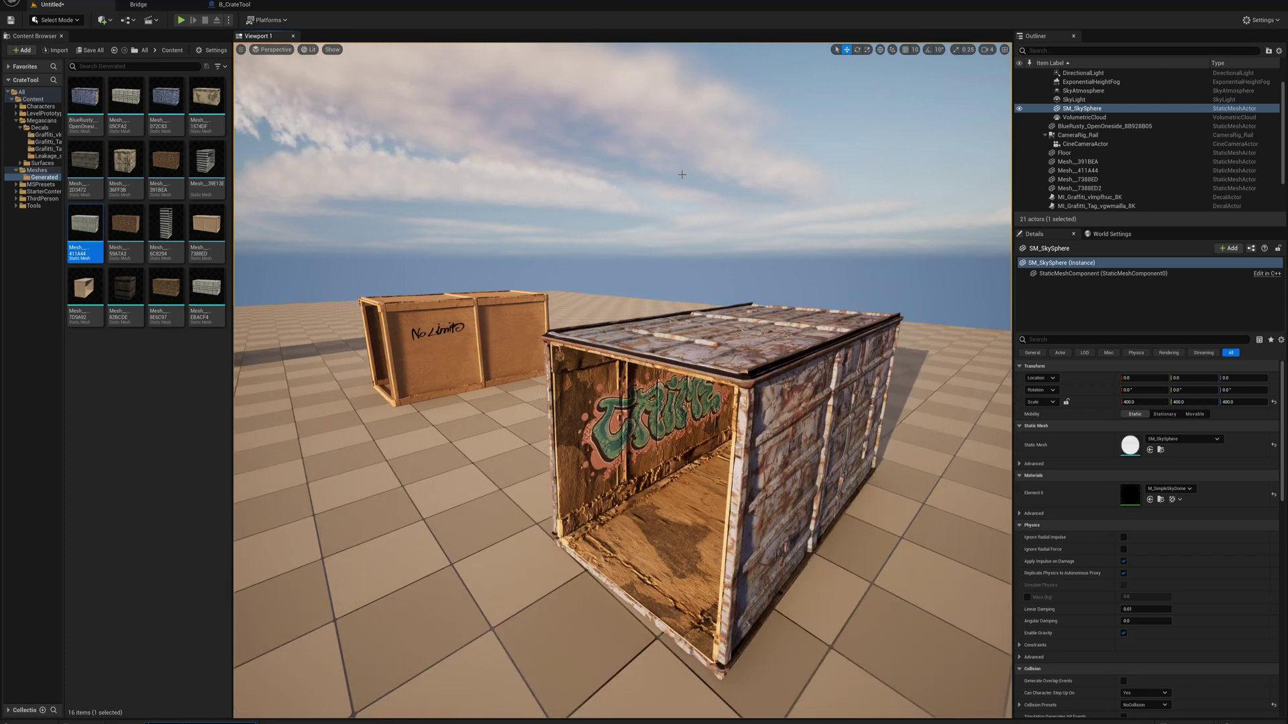